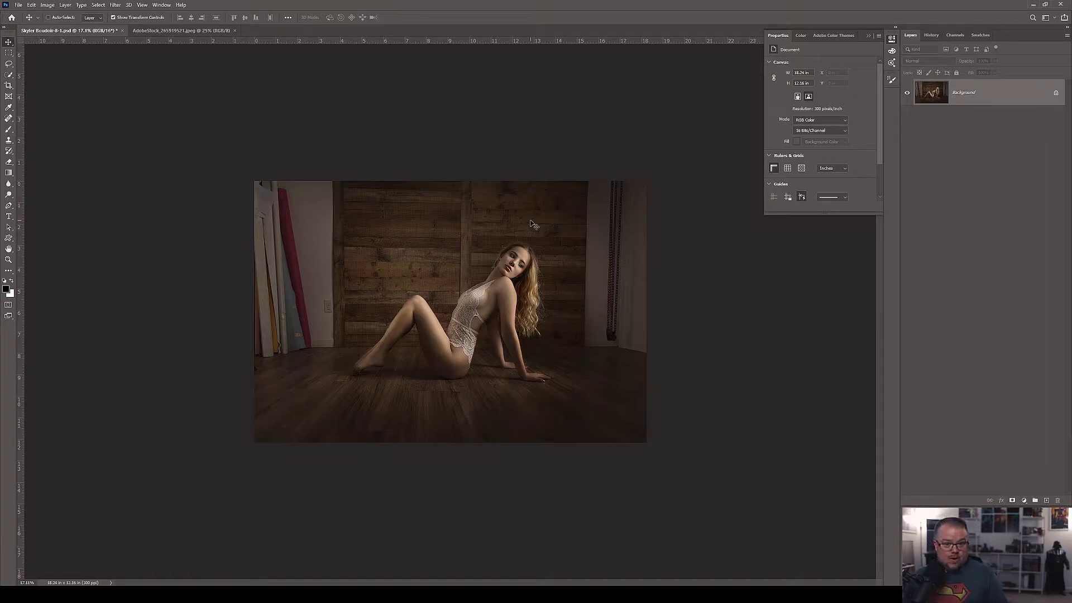
Zoom to 25% and copy a marquee-selected rectangle of the wooden wall onto Layer 1
key(ctrl+plus)
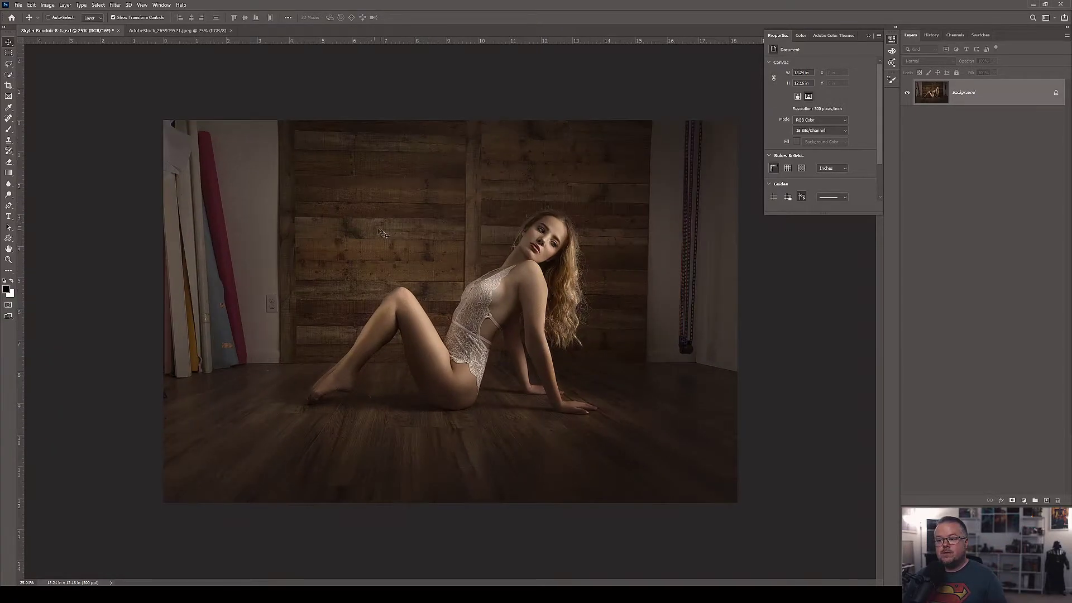
key(m)
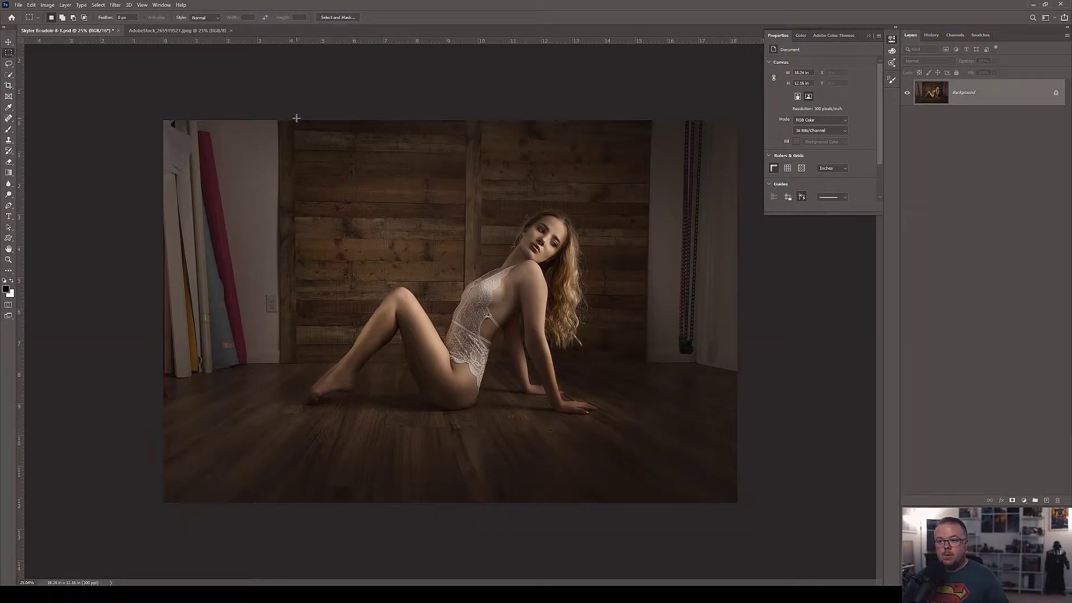
drag(296, 119, 461, 284)
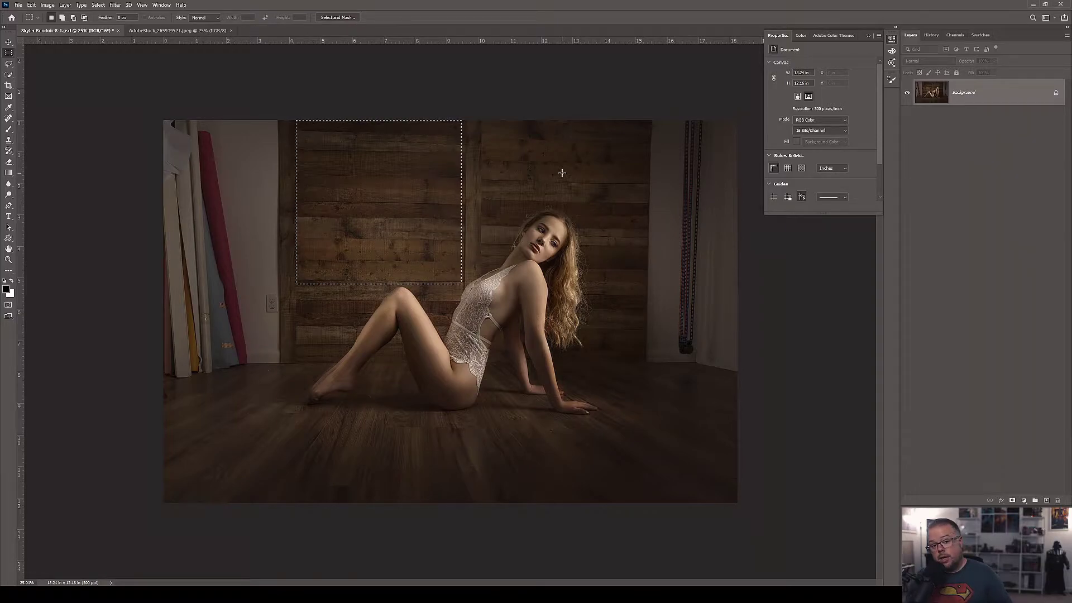
key(ctrl+j)
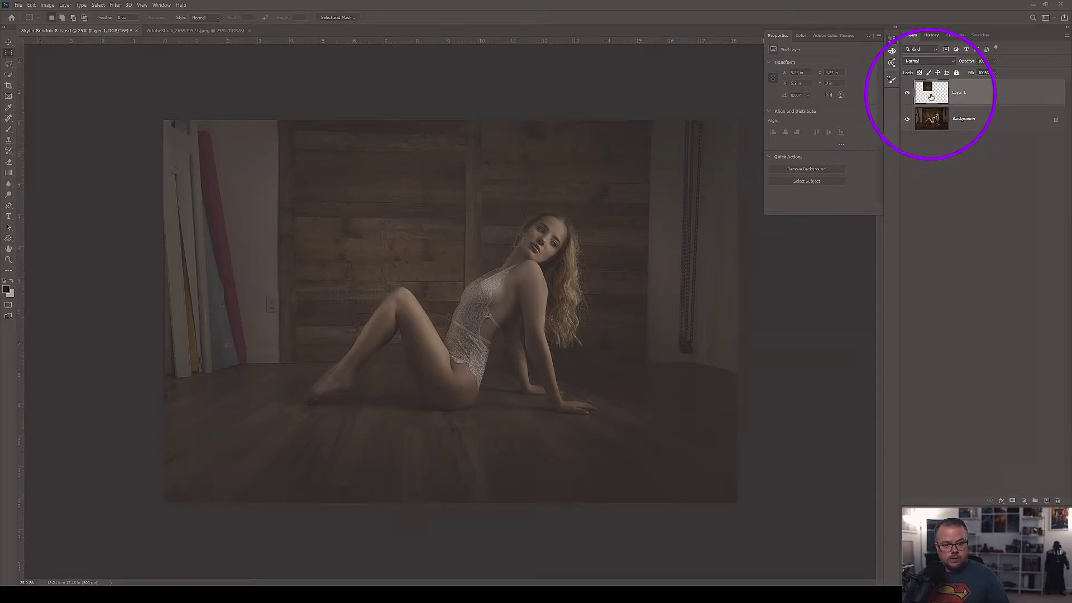
key(v)
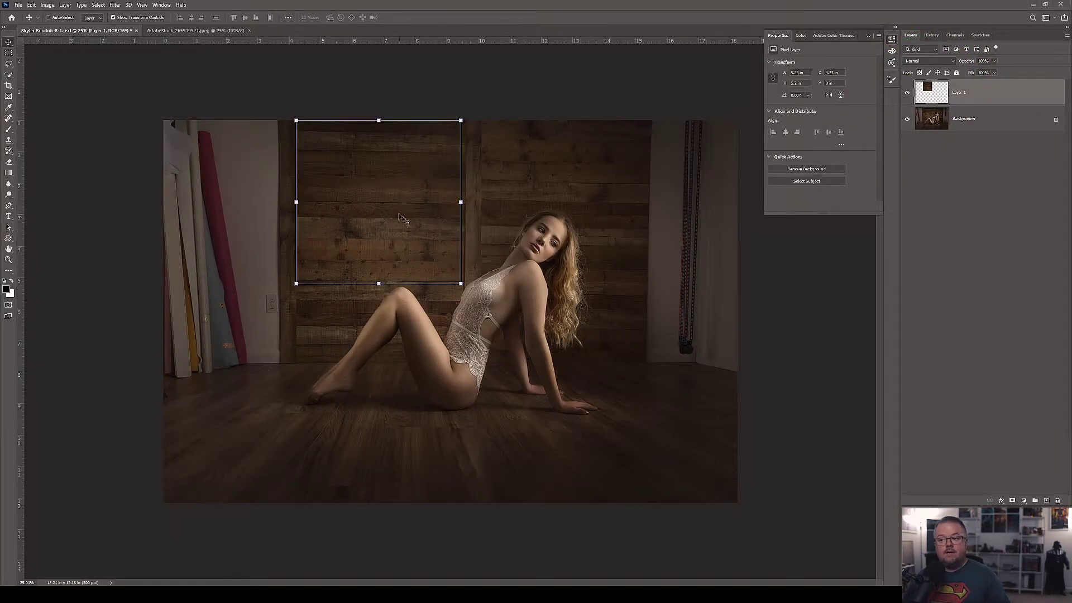
Move Layer 1's wall patch to the left canvas edge over the backdrop rolls, nudged slightly right
drag(269, 226, 199, 218)
key(shift+Right)
key(shift+Right)
key(shift+Right)
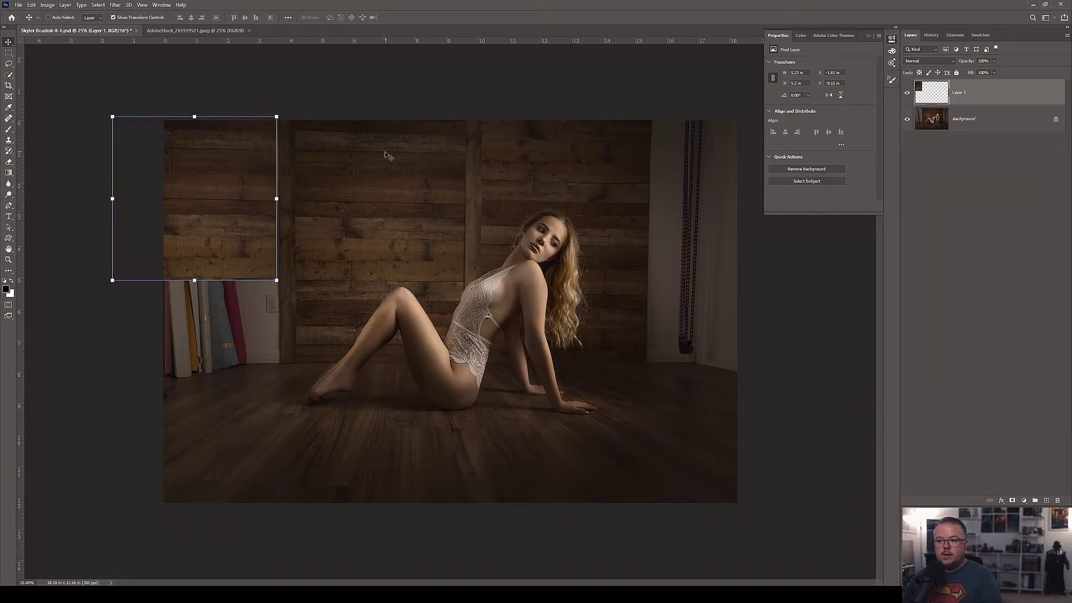
key(Right)
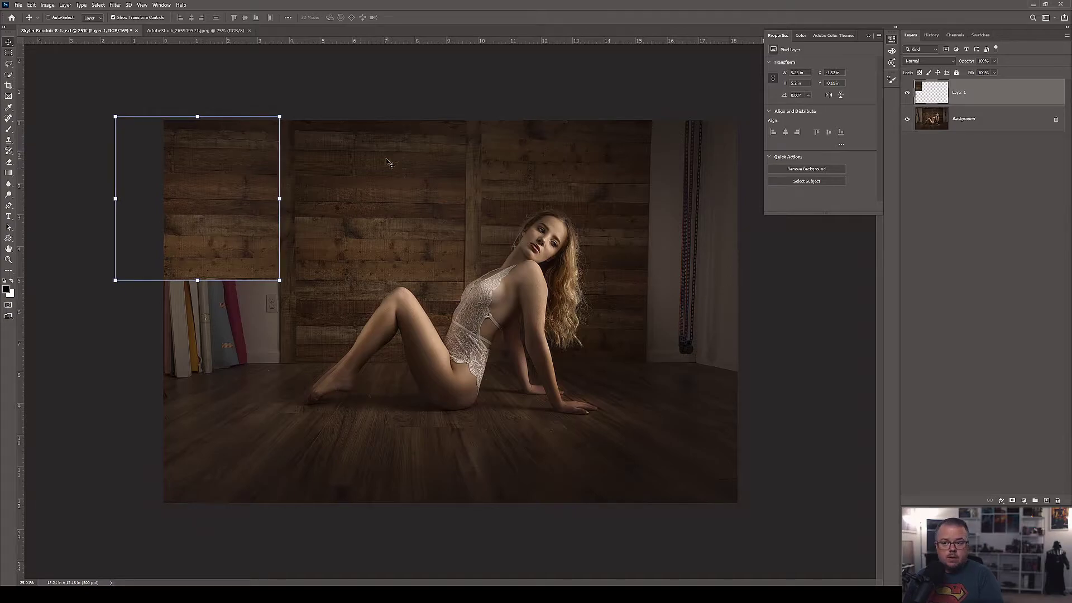
click(974, 119)
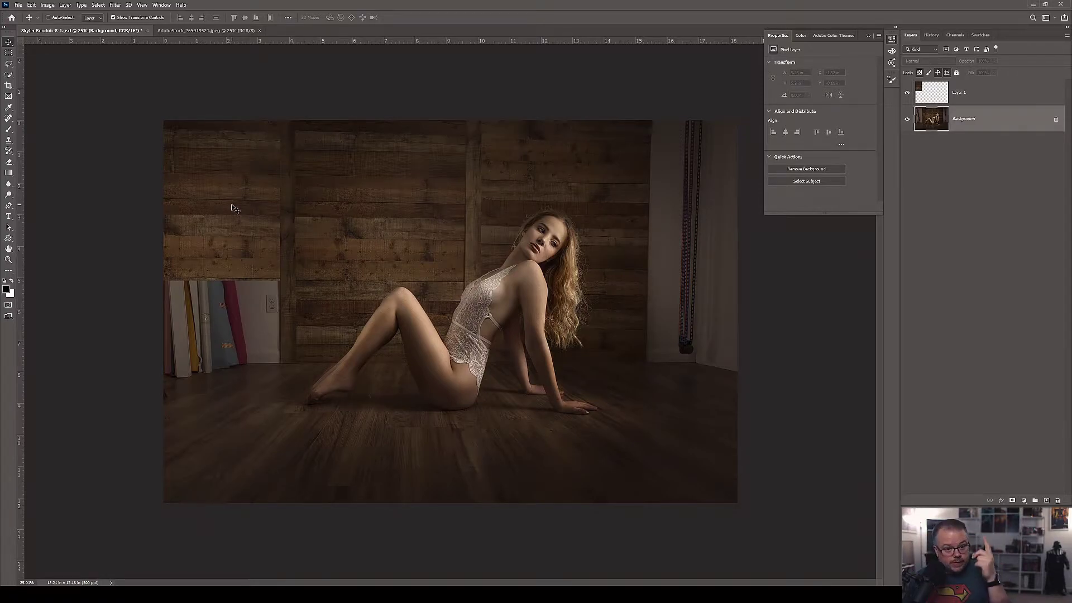
Flip Layer 1's wall patch vertically with Edit > Transform > Flip Vertical and commit it
click(988, 96)
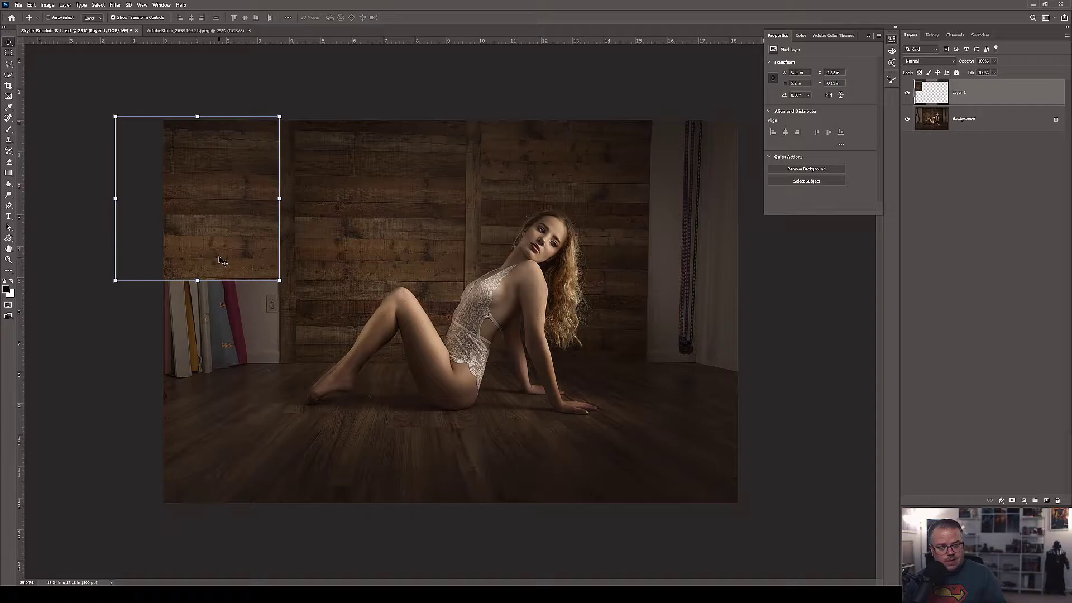
click(31, 5)
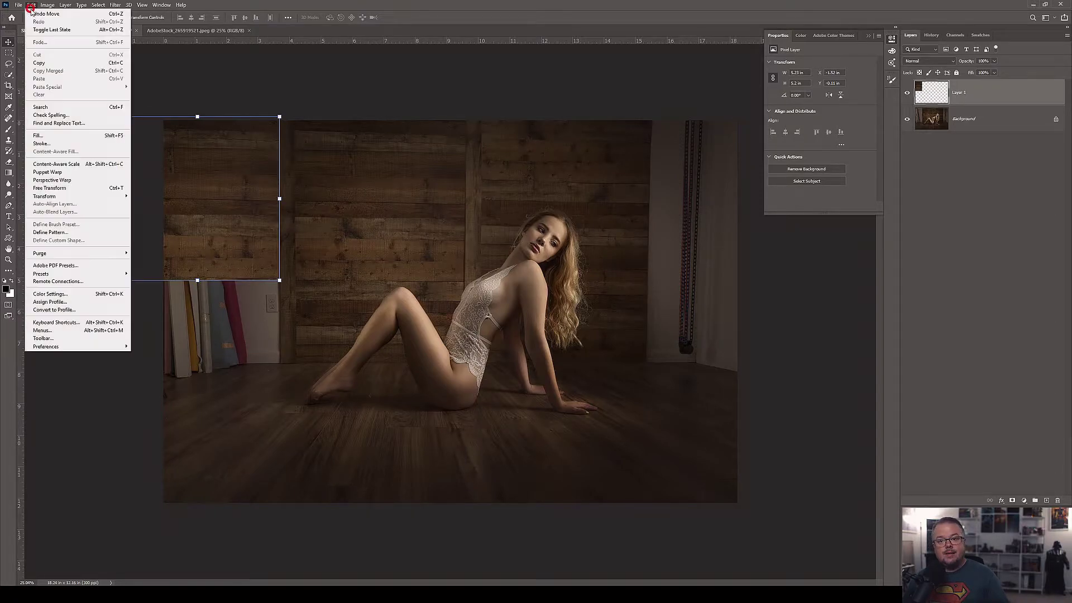
mouse_move(70, 198)
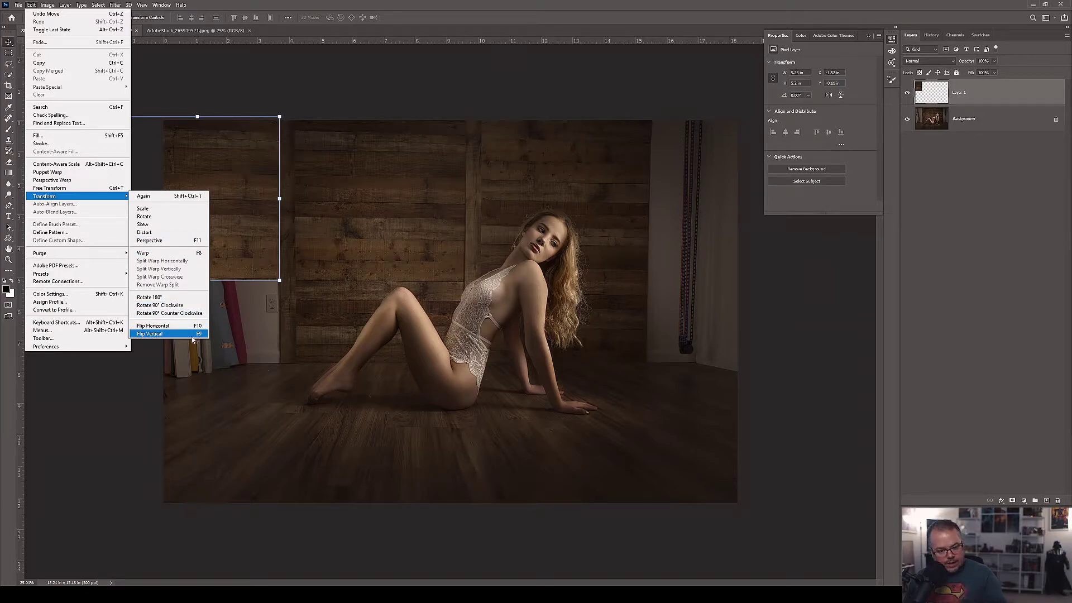
click(157, 334)
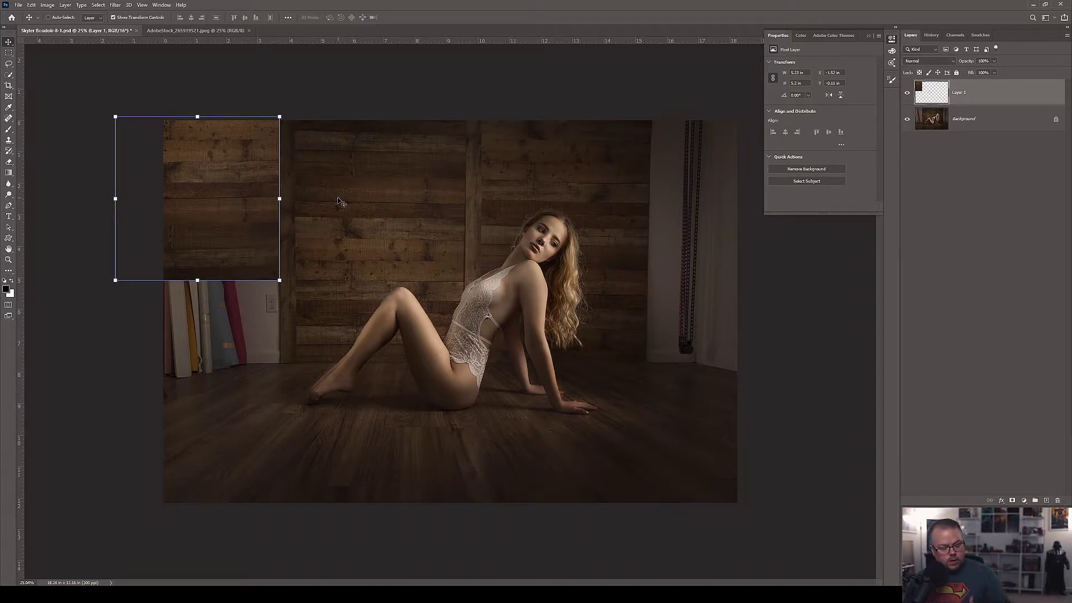
key(Return)
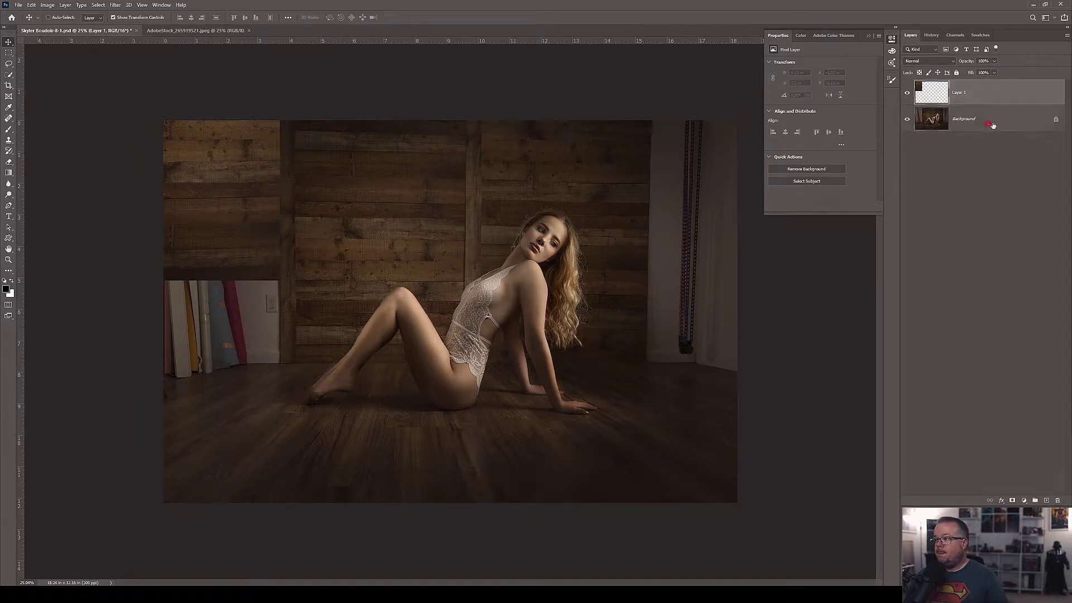
Select a strip of wall above the subject's head on the Background and copy it to Layer 2
click(976, 127)
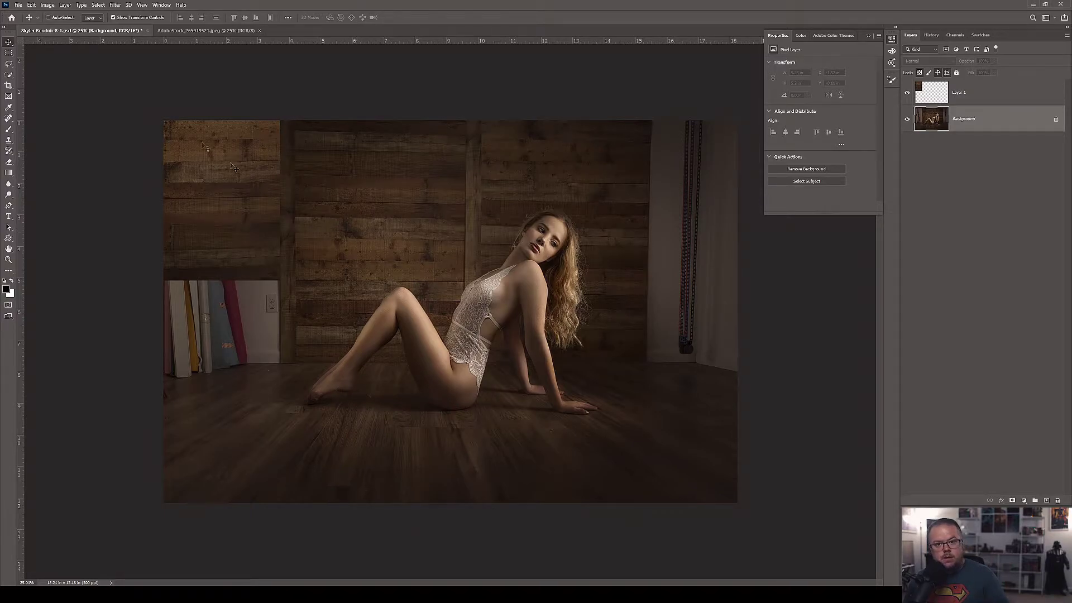
click(8, 52)
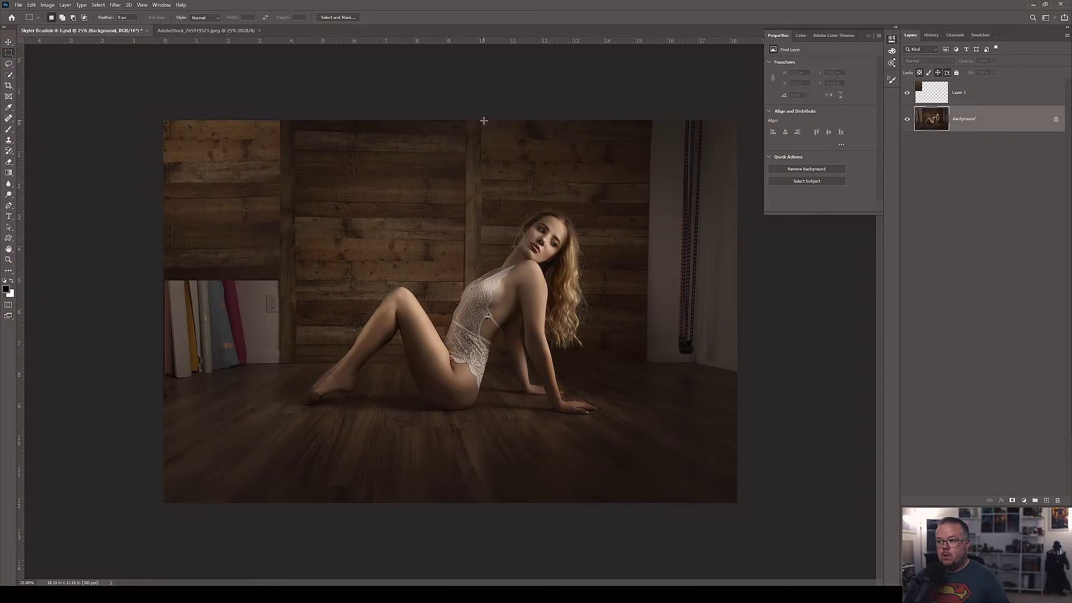
drag(483, 120, 644, 206)
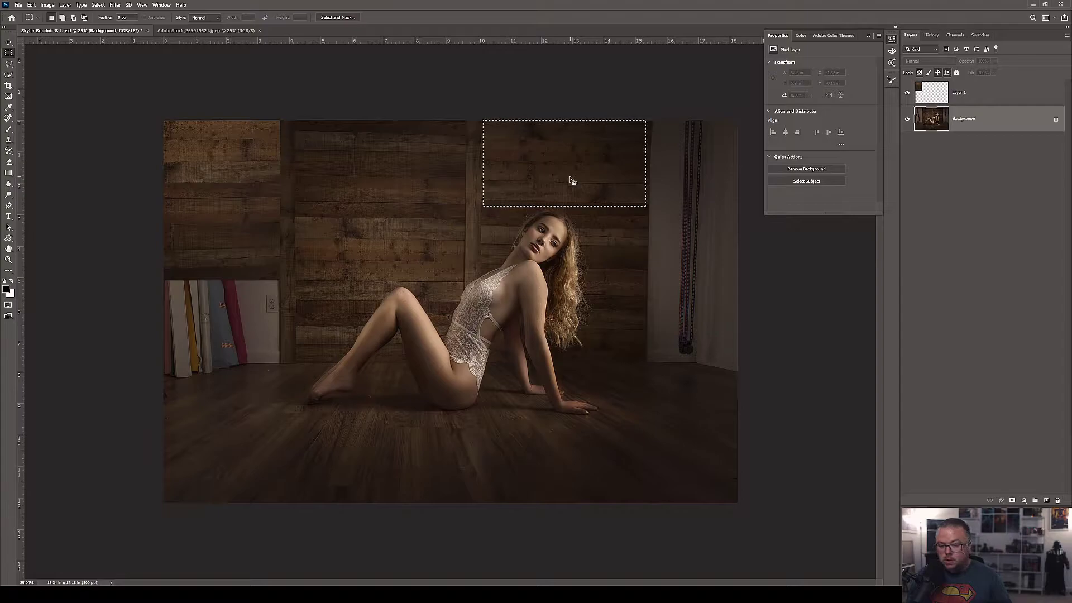
key(ctrl+j)
Move the Layer 2 wall strip to the left edge over the lower backdrop rolls, nudging it into place
key(v)
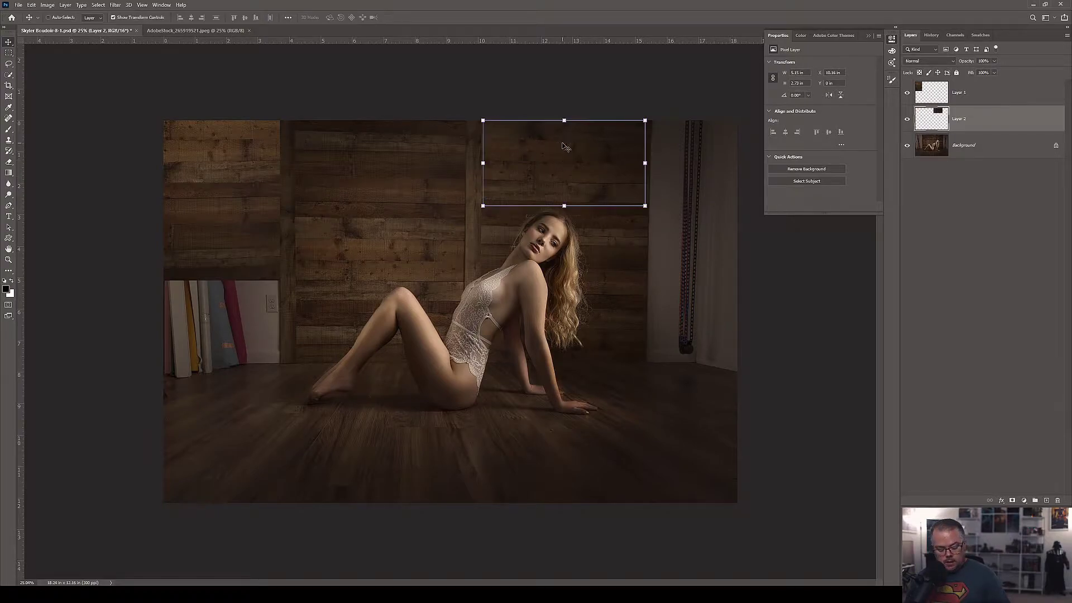
drag(544, 182, 218, 331)
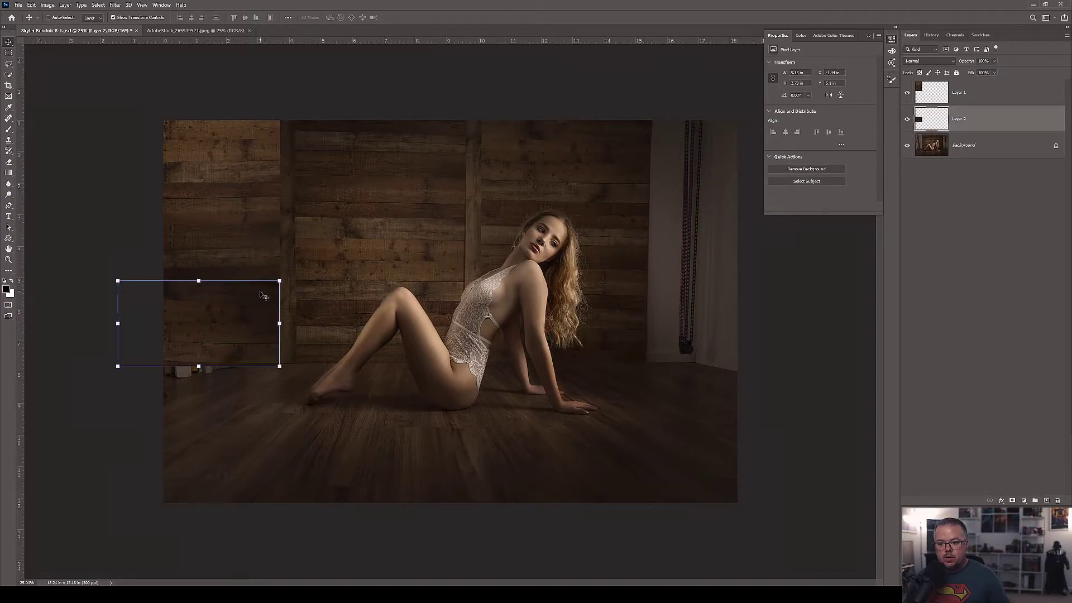
scroll(266, 296, up, 4)
drag(145, 318, 146, 317)
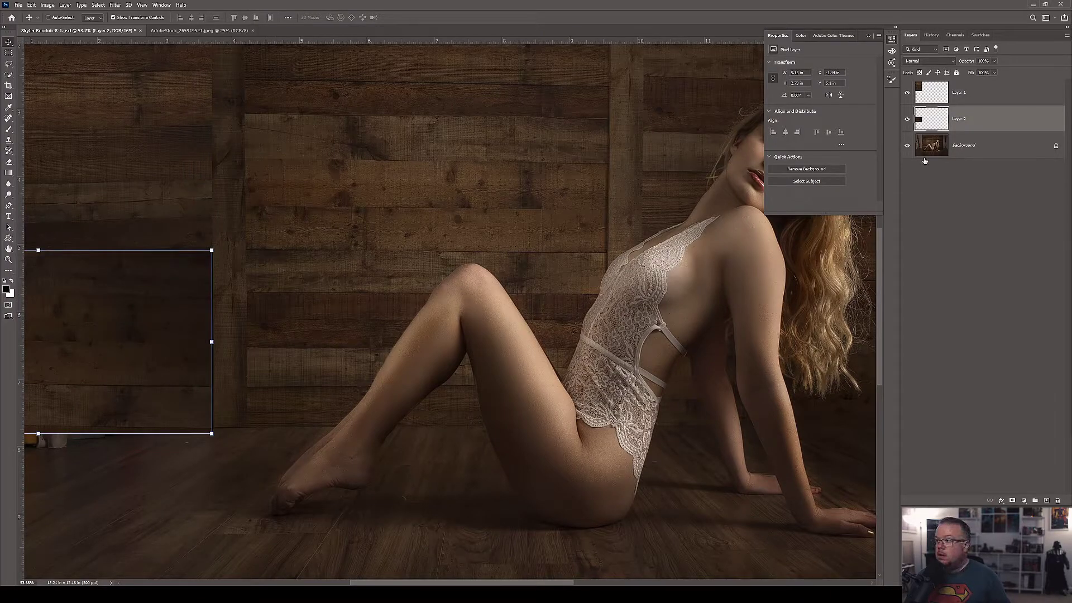
click(984, 148)
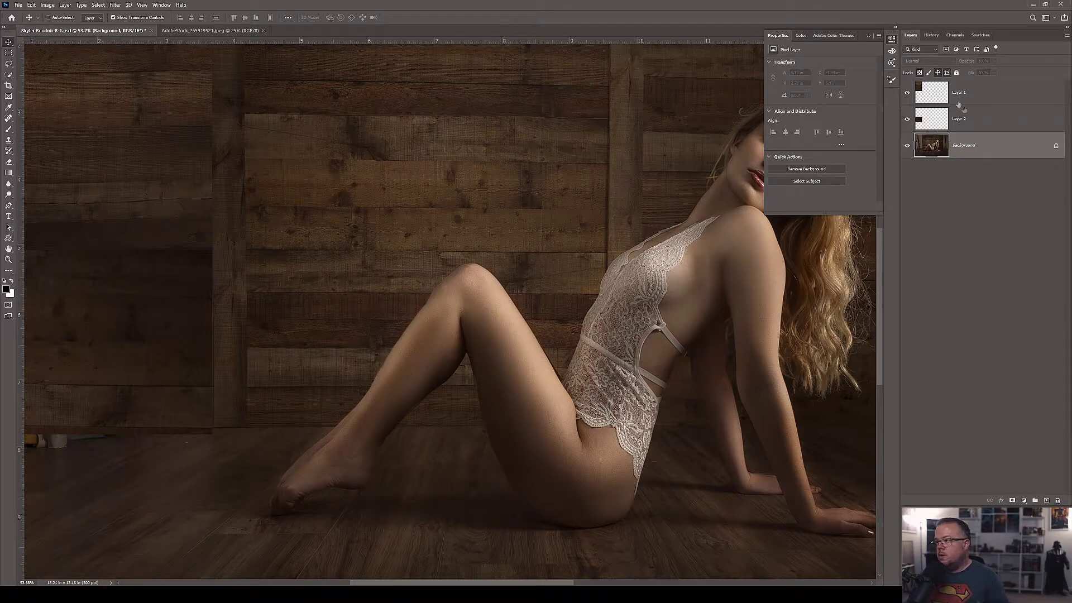
click(995, 120)
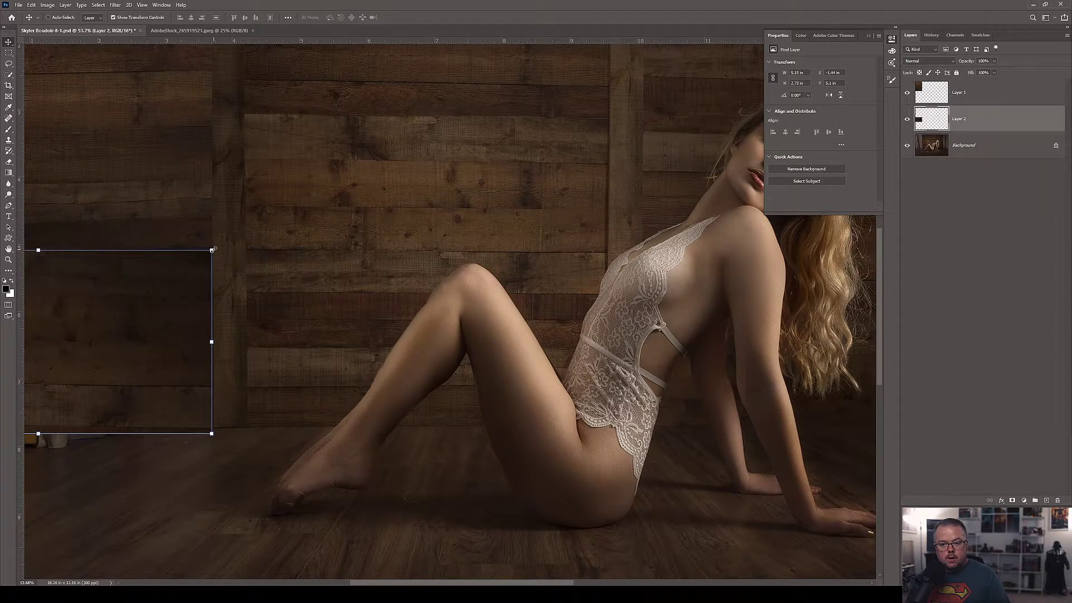
Scale, widen and distort Layer 2's patch until its bottom edge meets the floor line
mouse_move(212, 249)
mouse_down()
mouse_move(355, 173)
mouse_move(199, 253)
mouse_move(311, 196)
mouse_move(242, 234)
mouse_move(250, 252)
mouse_move(225, 261)
mouse_move(267, 229)
mouse_move(308, 230)
mouse_move(217, 256)
mouse_up()
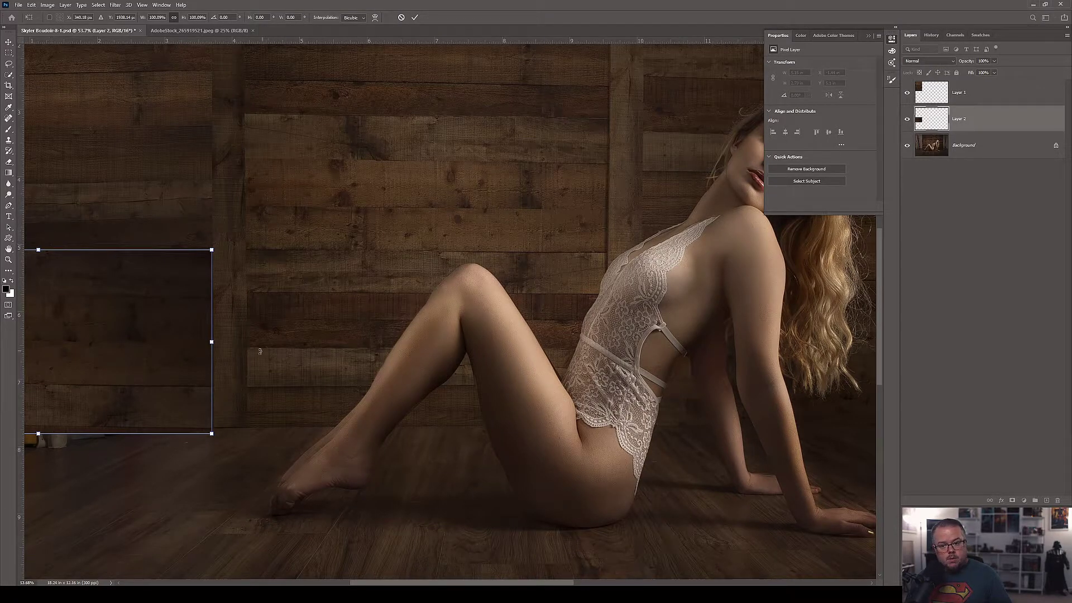
drag(212, 341, 378, 339)
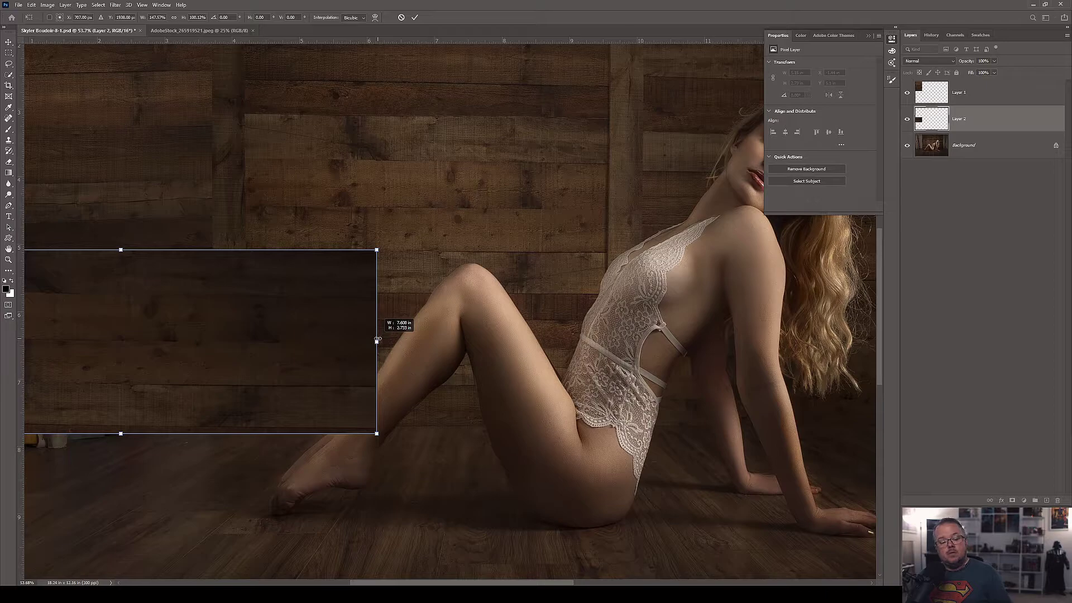
drag(377, 339, 381, 338)
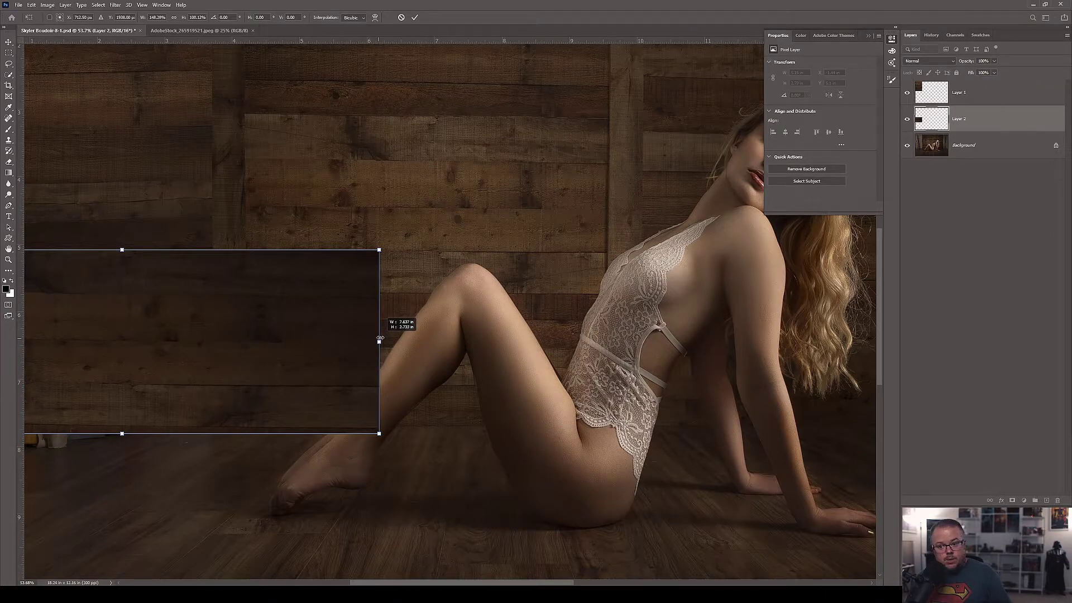
drag(380, 338, 216, 335)
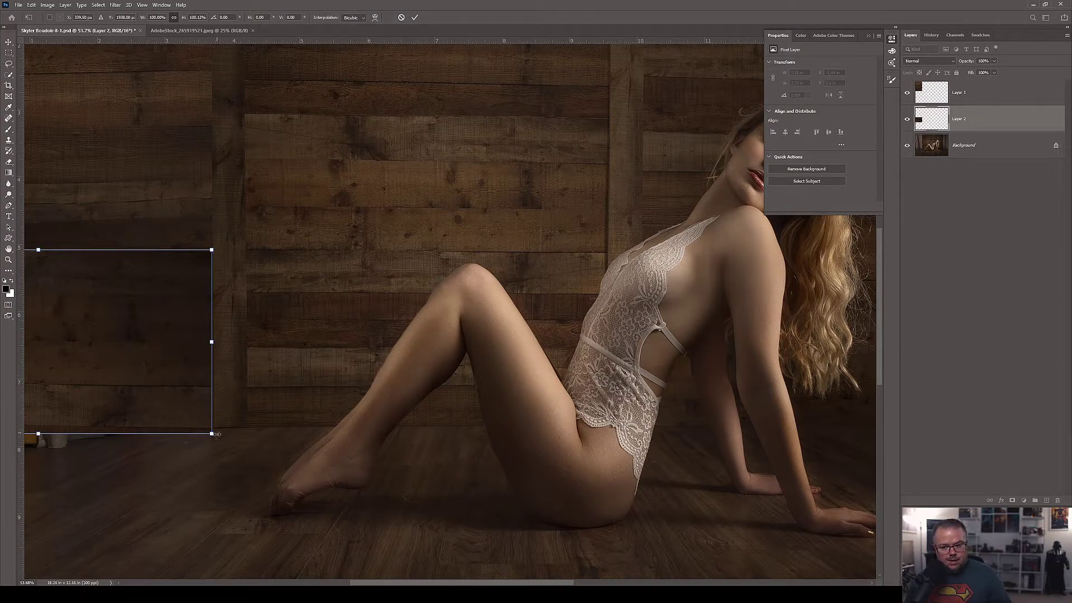
mouse_move(212, 437)
mouse_down()
mouse_move(297, 454)
mouse_move(213, 509)
mouse_move(164, 411)
mouse_move(225, 317)
mouse_move(387, 412)
mouse_move(261, 514)
mouse_move(158, 438)
mouse_move(268, 361)
mouse_move(276, 414)
mouse_move(212, 427)
mouse_up()
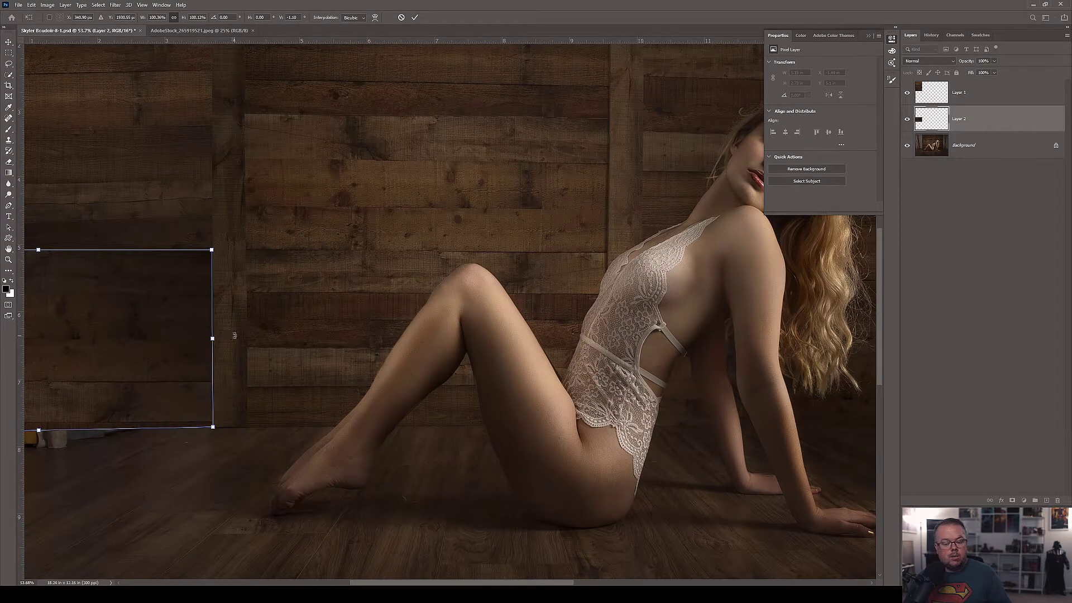
drag(136, 458, 416, 438)
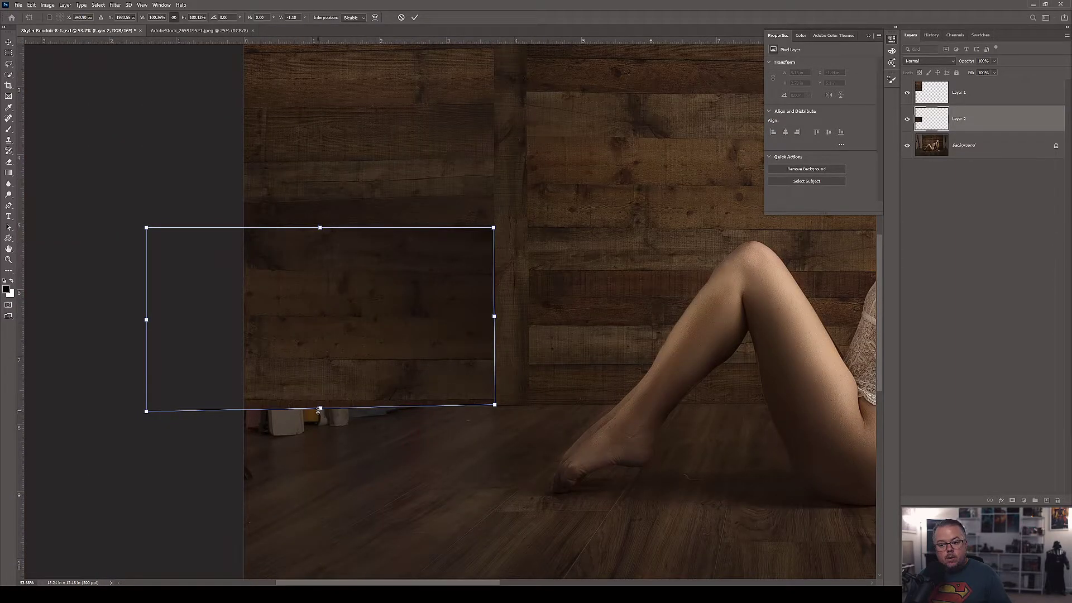
mouse_move(321, 408)
mouse_down()
mouse_move(321, 396)
mouse_move(321, 408)
mouse_up()
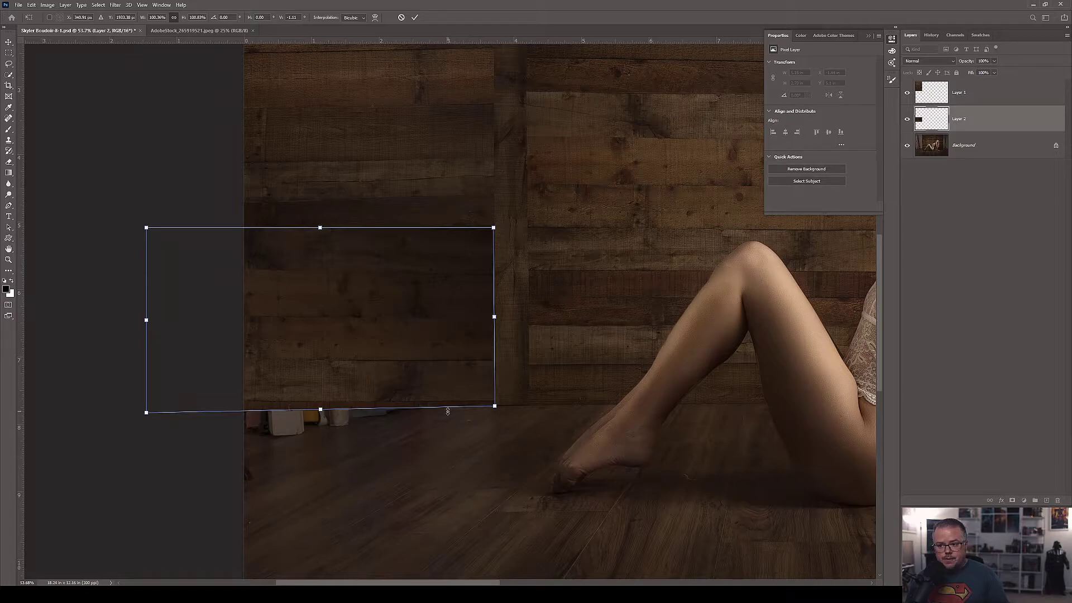
key(Return)
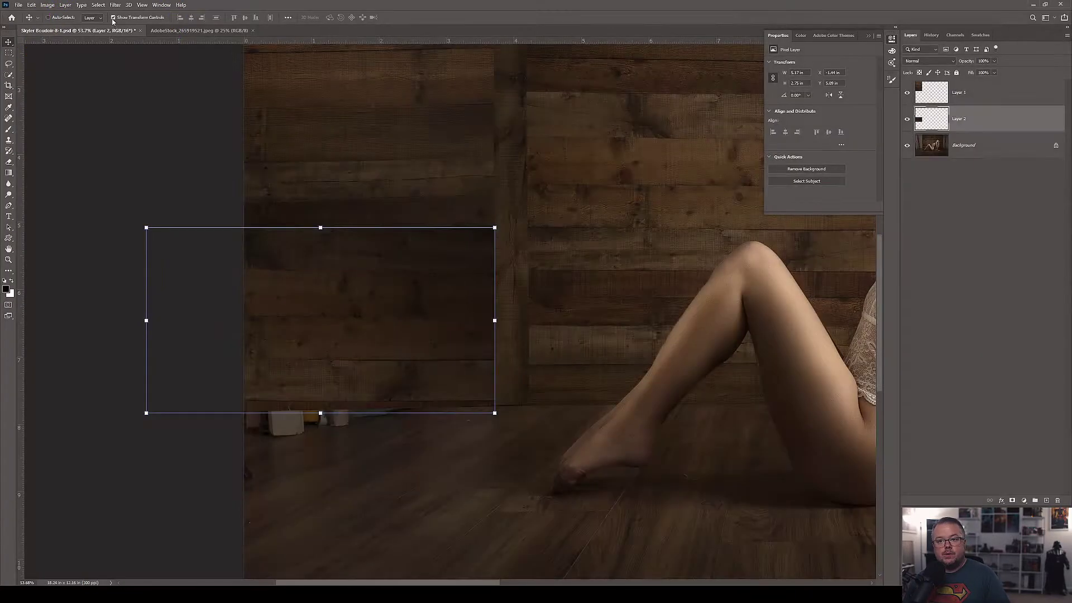
click(113, 17)
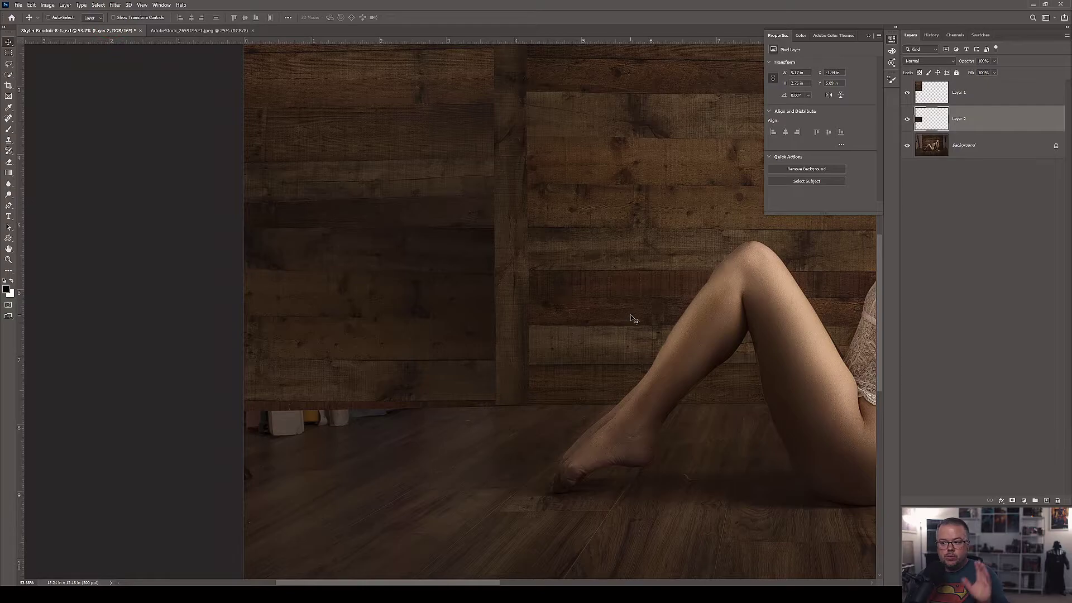
scroll(631, 318, down, 2)
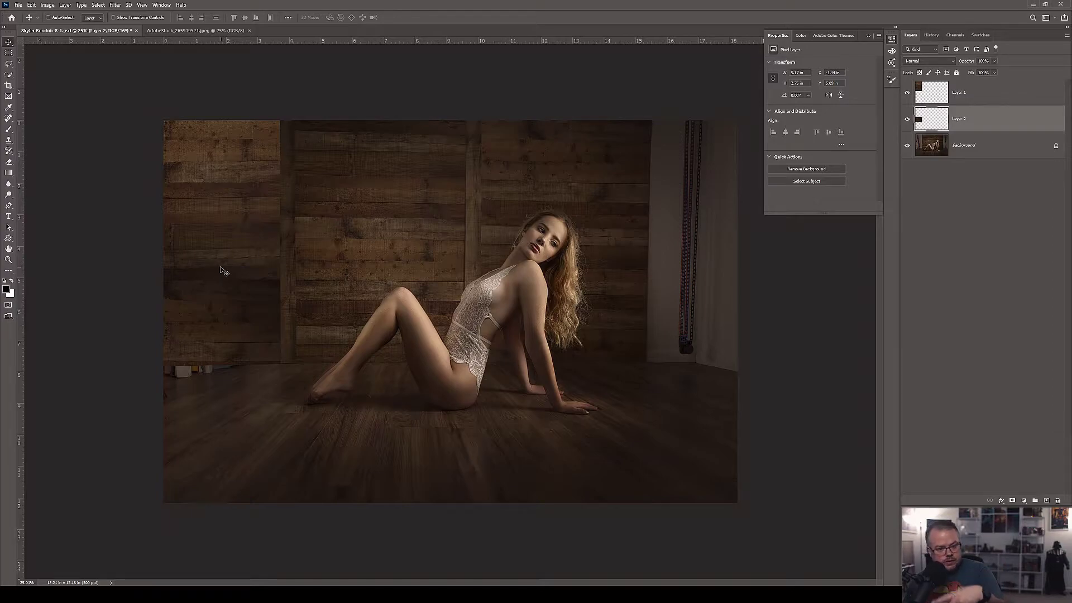
click(988, 118)
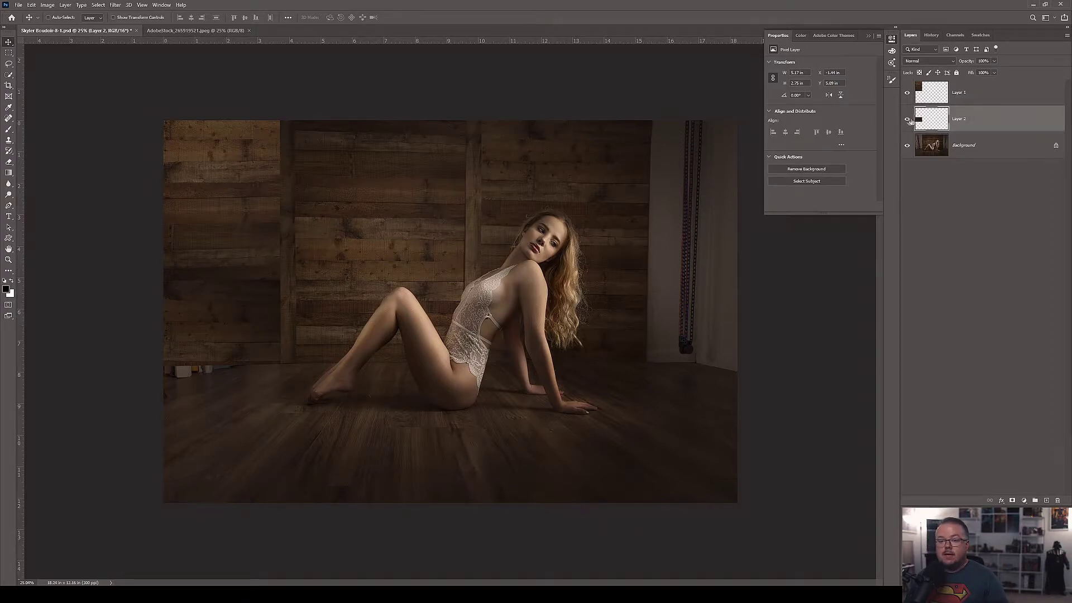
Turn on Show Transform Controls and flip the Layer 2 wall patch horizontally
click(115, 18)
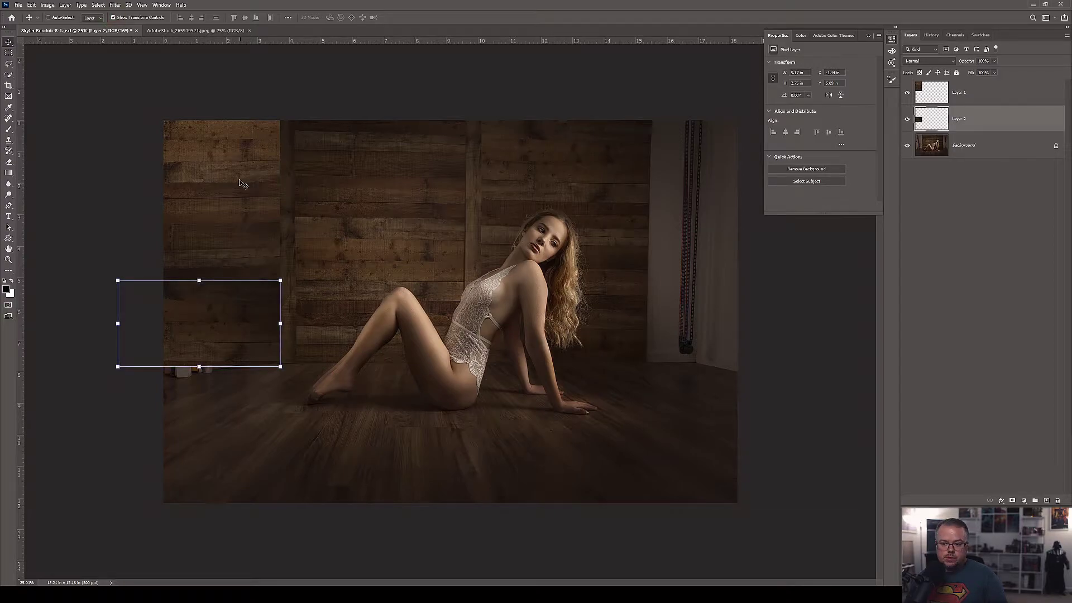
click(32, 5)
mouse_move(78, 196)
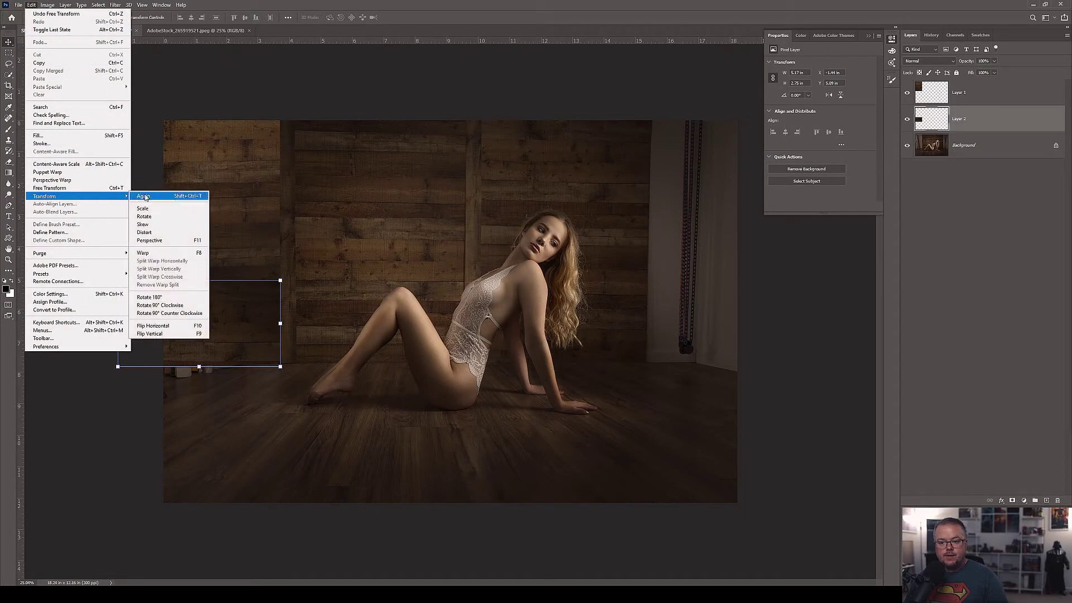
click(153, 325)
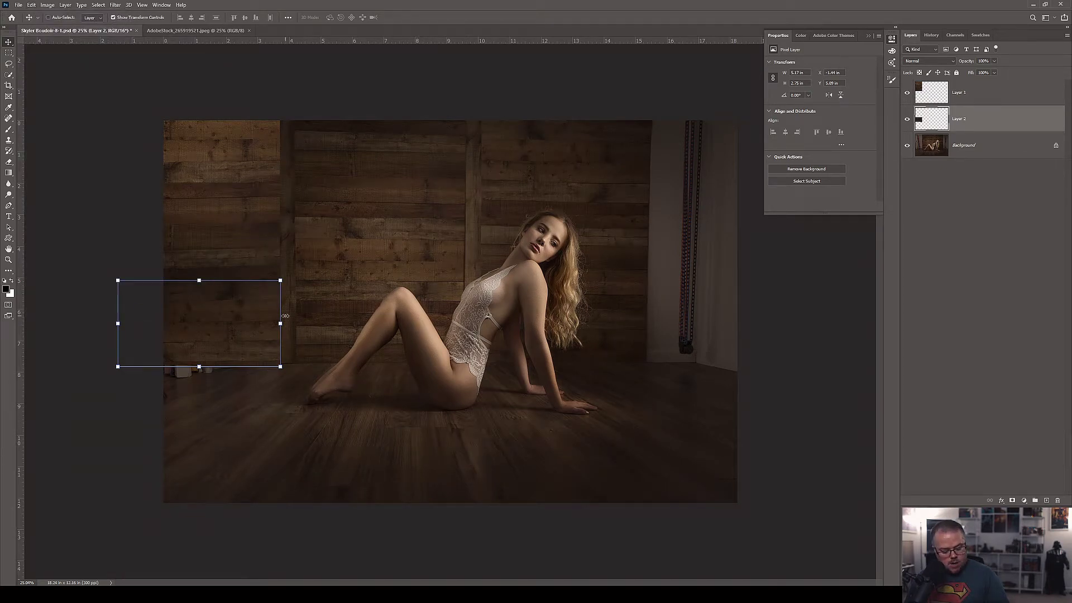
click(989, 148)
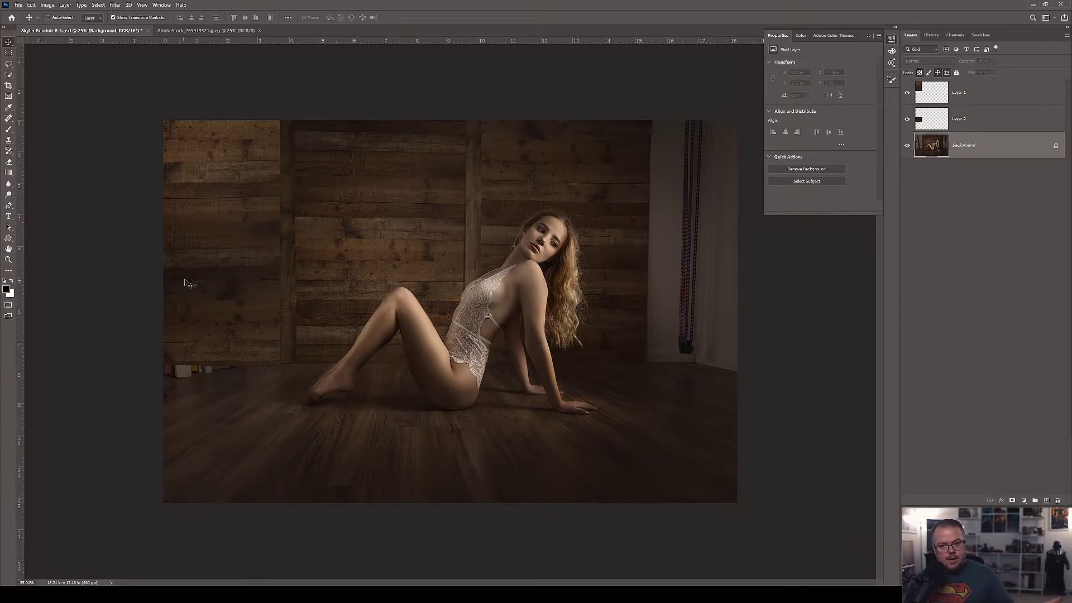
Flip the Layer 1 wall patch horizontally as well, then reselect the Background
click(997, 93)
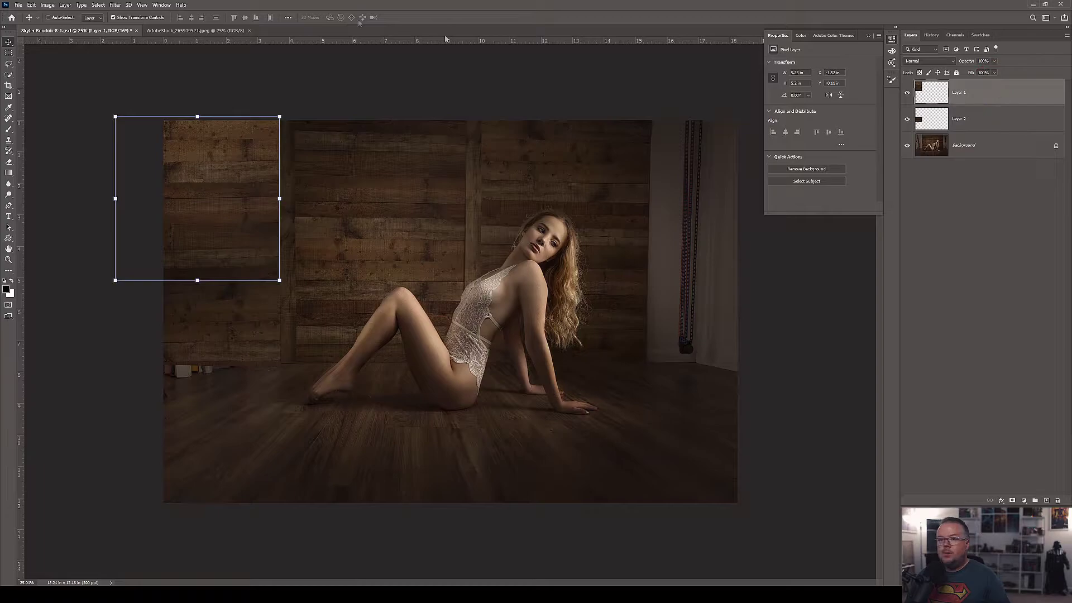
click(32, 5)
mouse_move(84, 196)
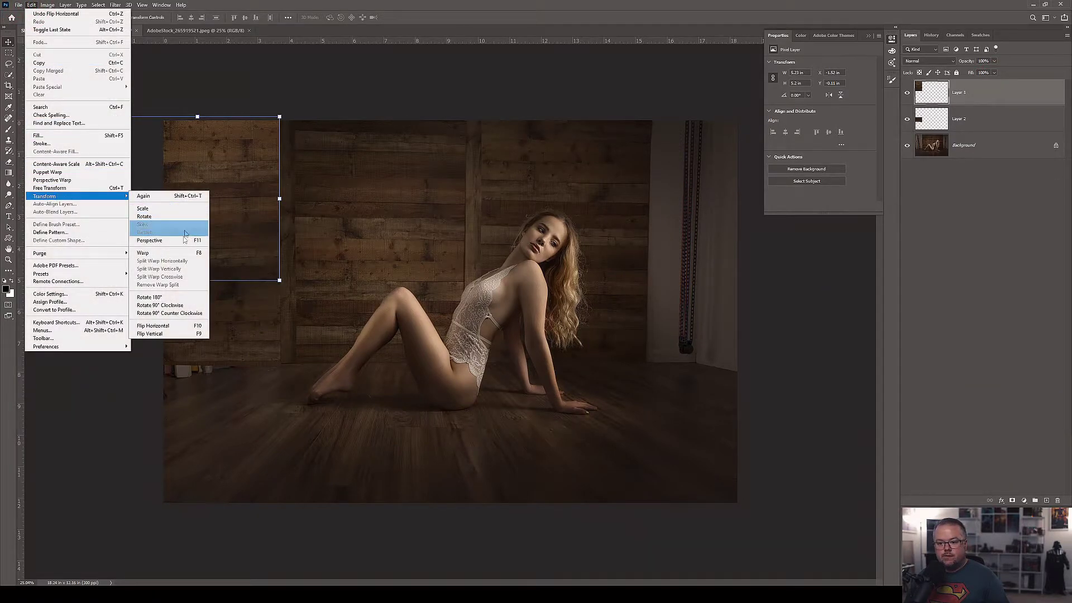
click(168, 326)
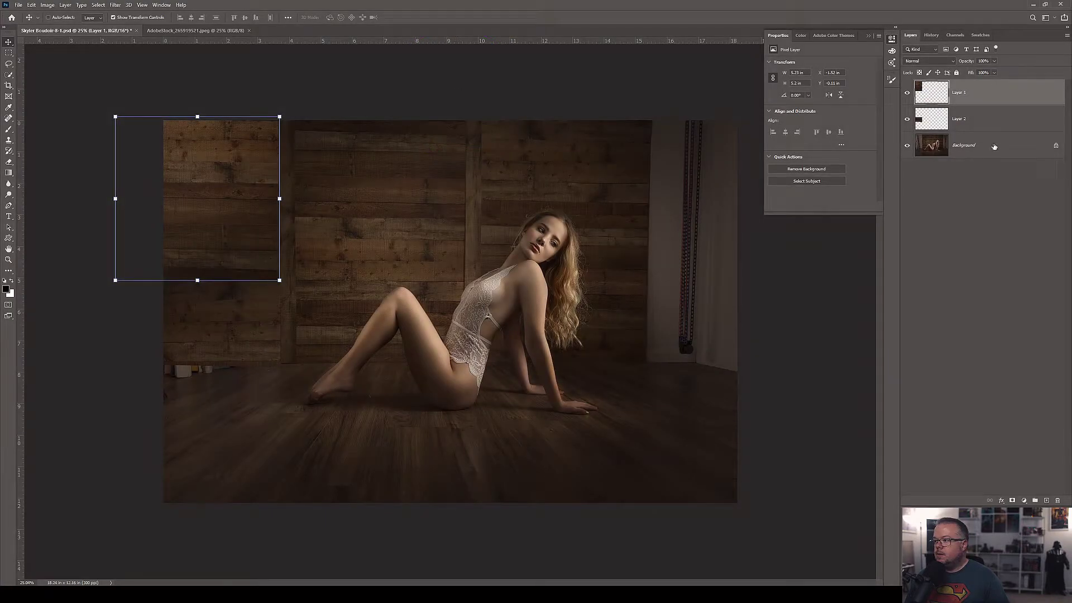
click(993, 147)
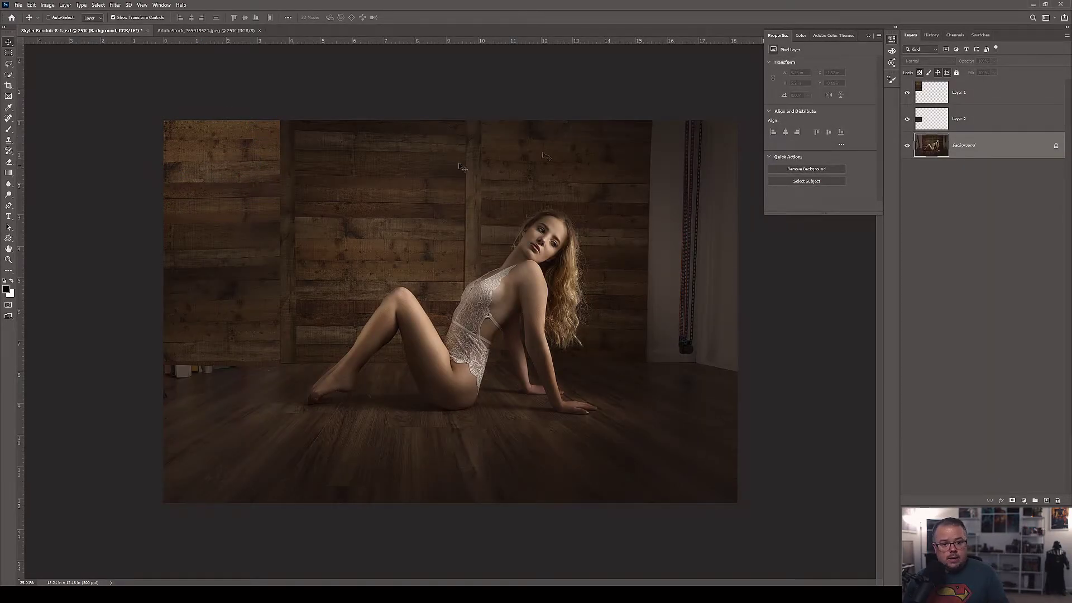
Merge Layer 2 and Layer 1 into a single Layer 1 and open the adjustment layer menu
click(994, 122)
shift+click(992, 95)
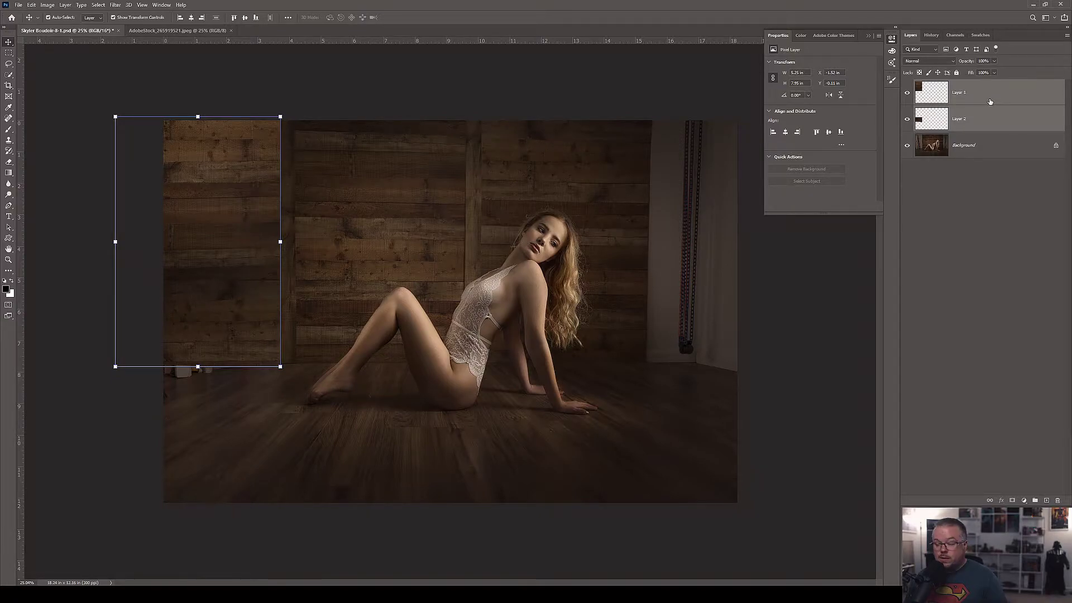
key(ctrl+e)
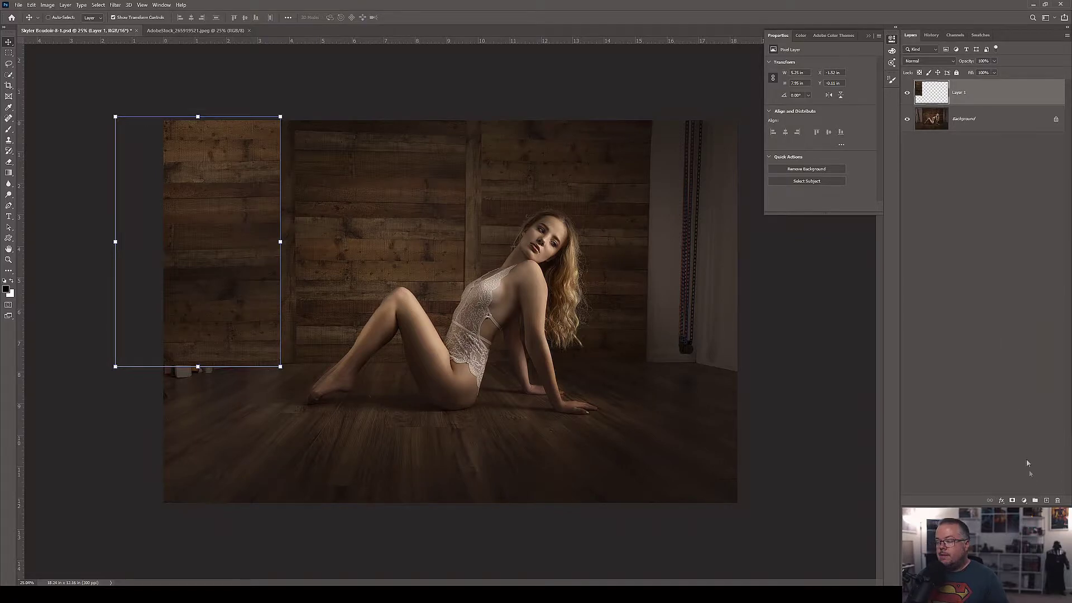
click(1024, 501)
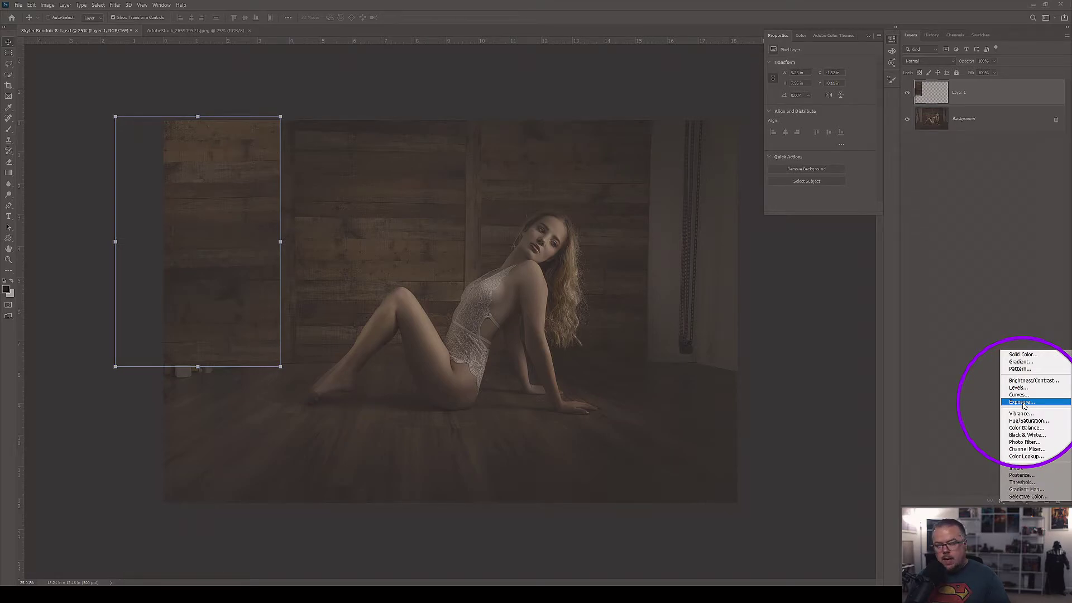
Add an Exposure adjustment layer and clip it to Layer 1 with Layer > Create Clipping Mask
click(1017, 402)
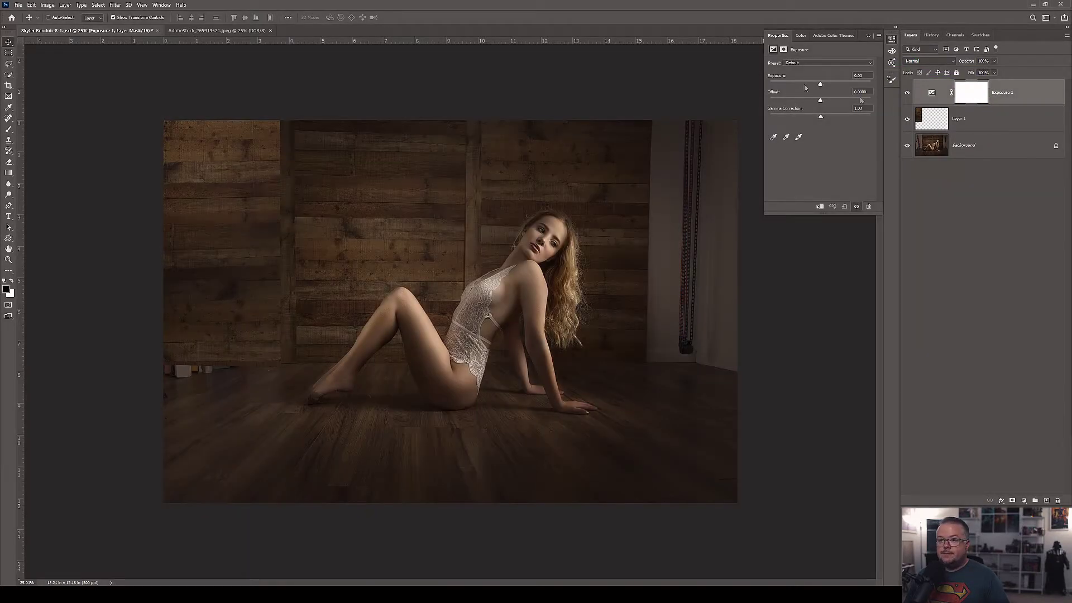
click(96, 5)
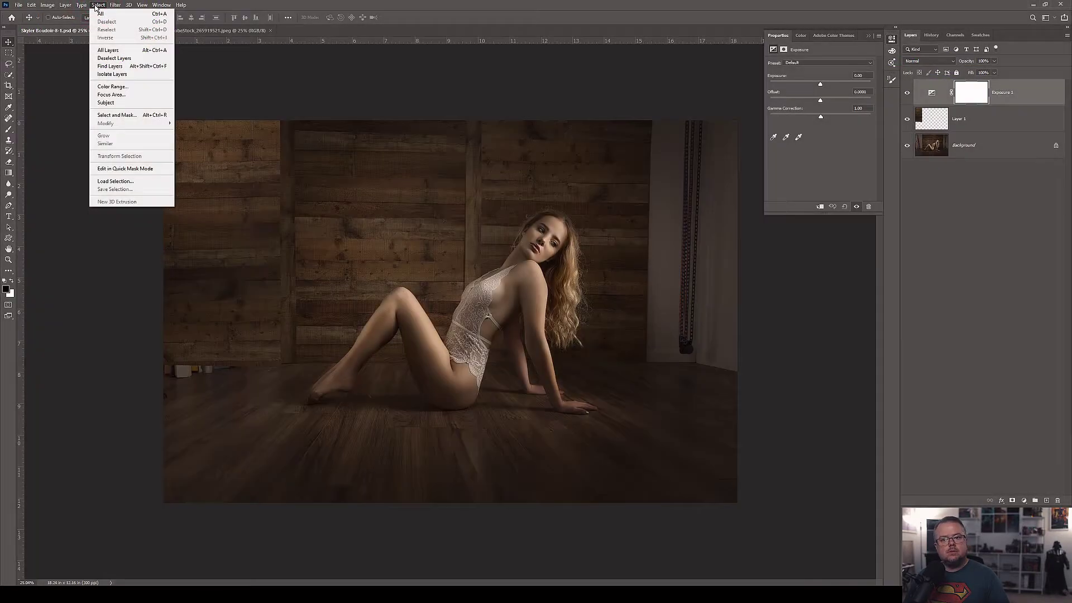
mouse_move(64, 8)
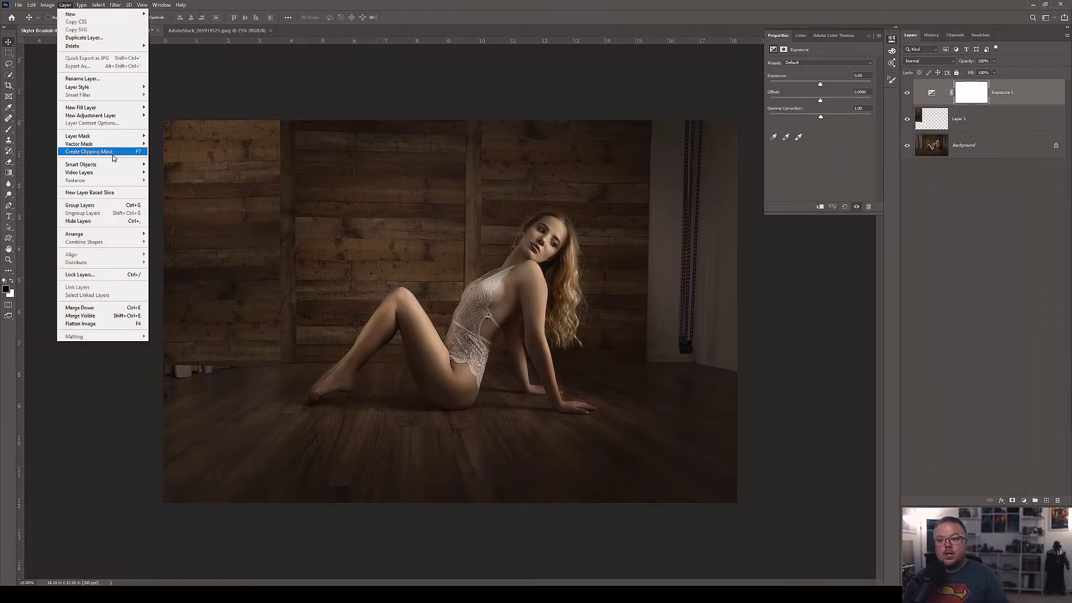
click(89, 152)
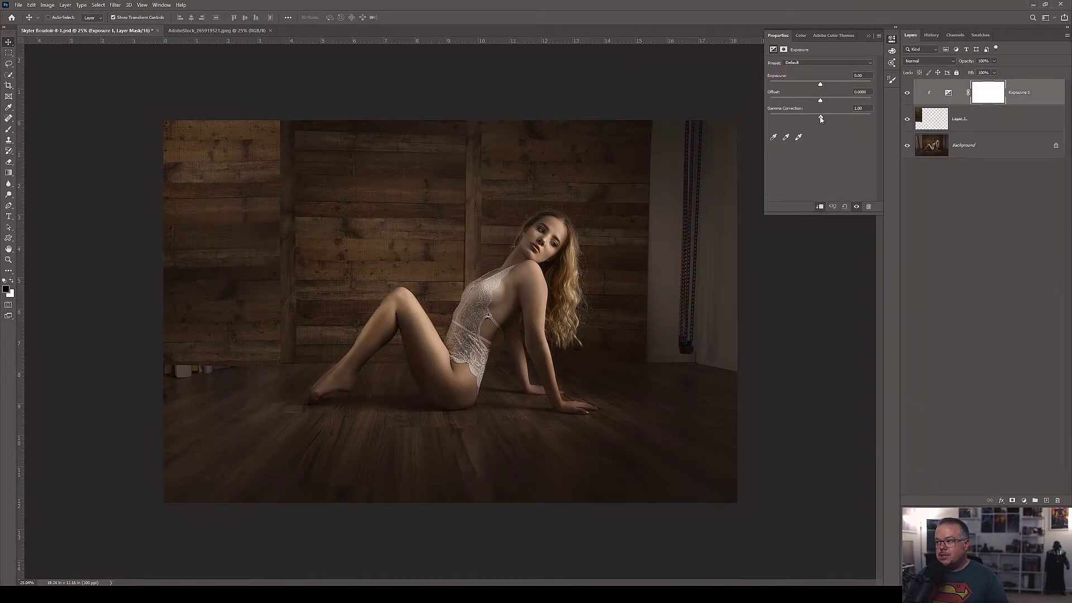
Set the clipped adjustment to Gamma Correction 0.92 and Exposure -0.78, then select its mask
drag(821, 117, 837, 116)
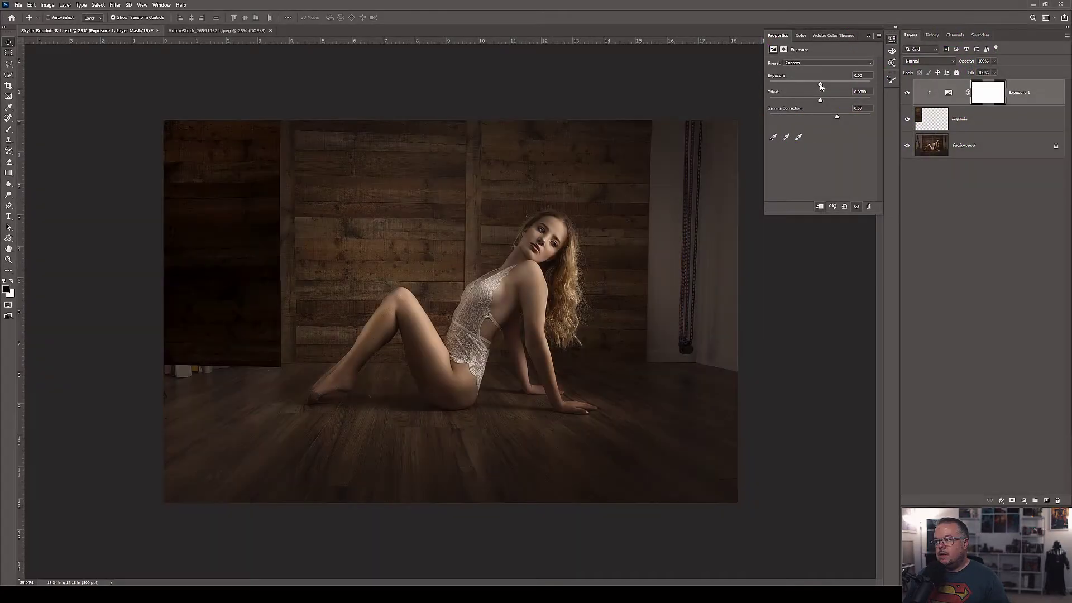
drag(820, 84, 815, 85)
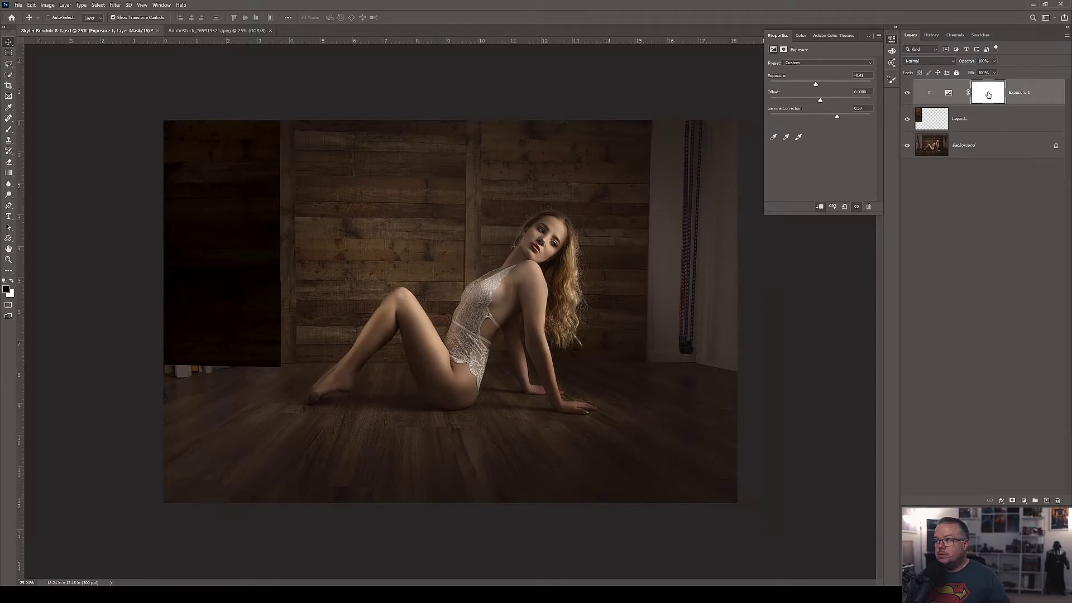
click(989, 94)
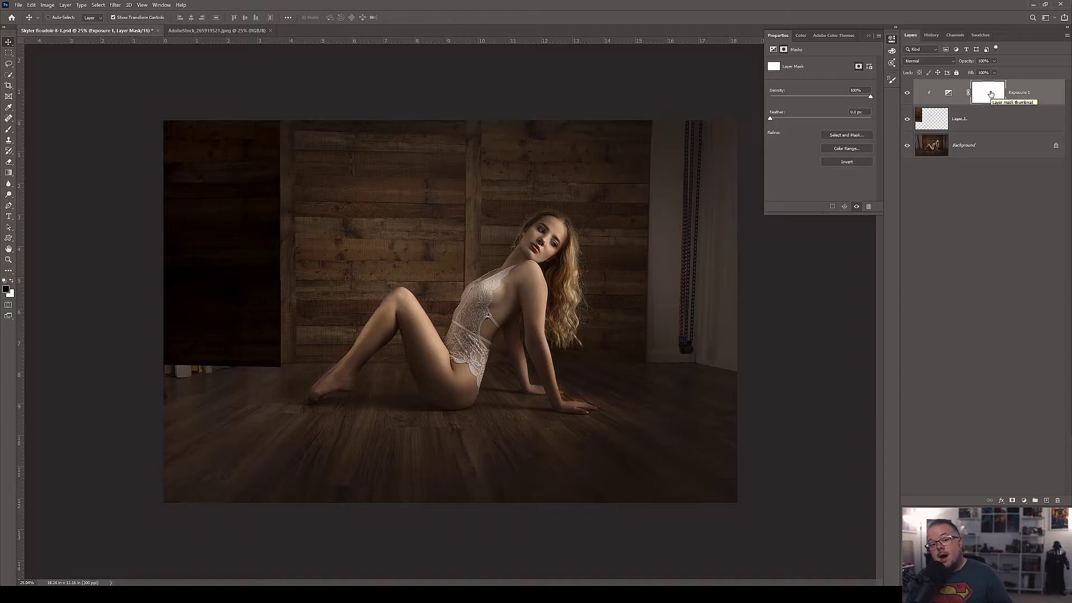
Invert Exposure 1's mask to all black and switch to a white brush
key(ctrl+i)
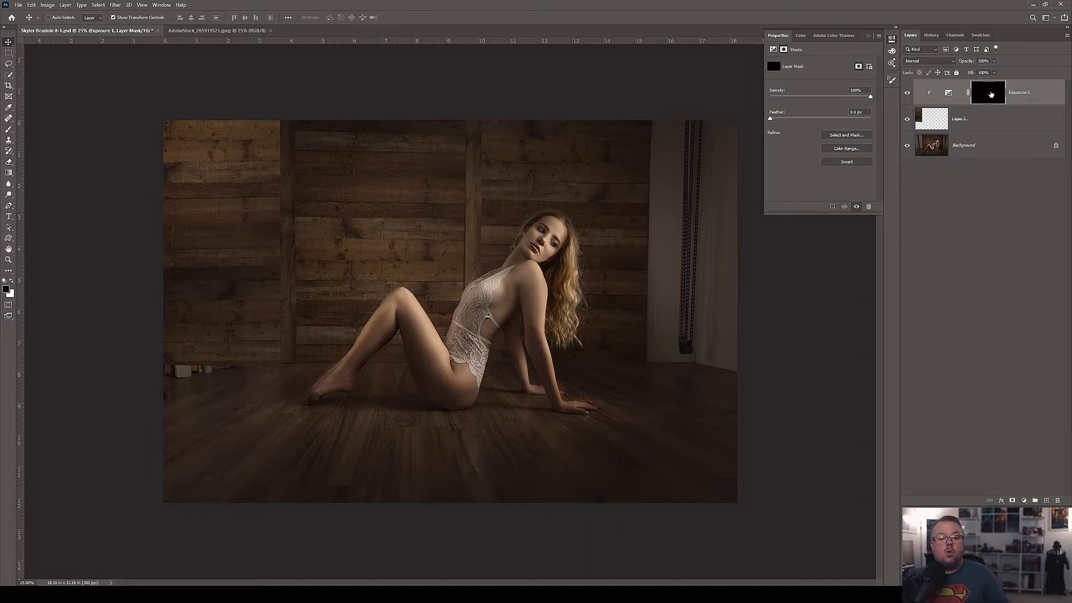
key(b)
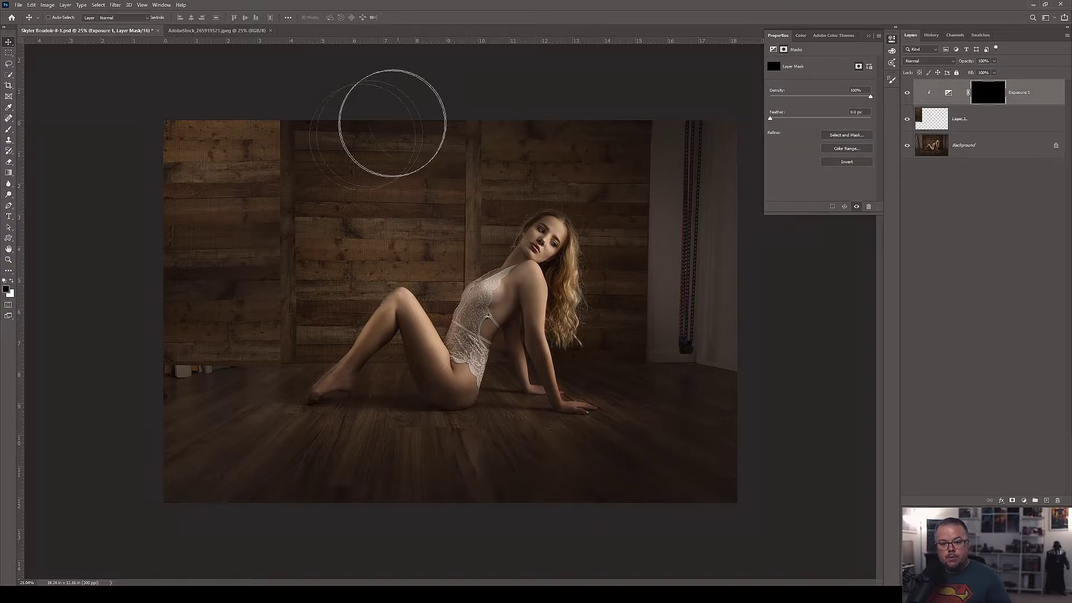
key(ctrl+BackSpace)
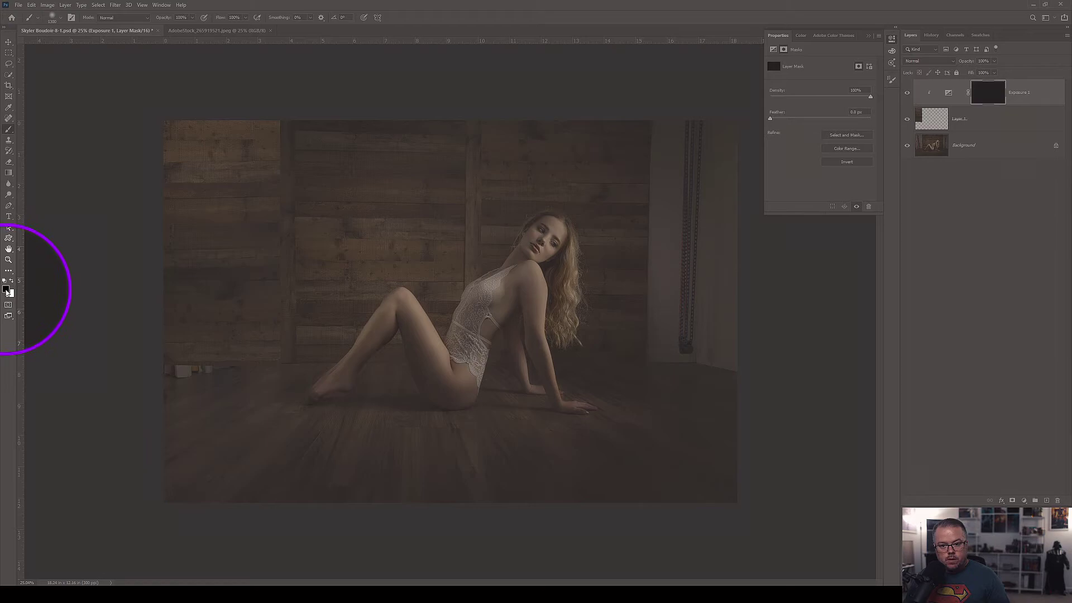
key(x)
key(ctrl+BackSpace)
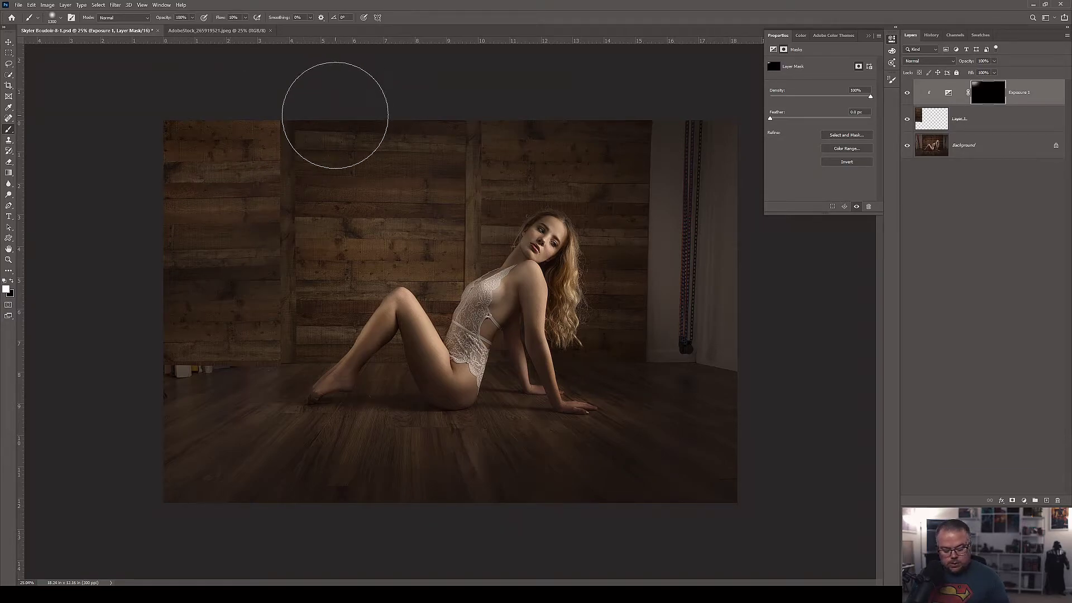
Set the brush to 5% flow and about 1200 size, then select the Background layer
key(shift+5)
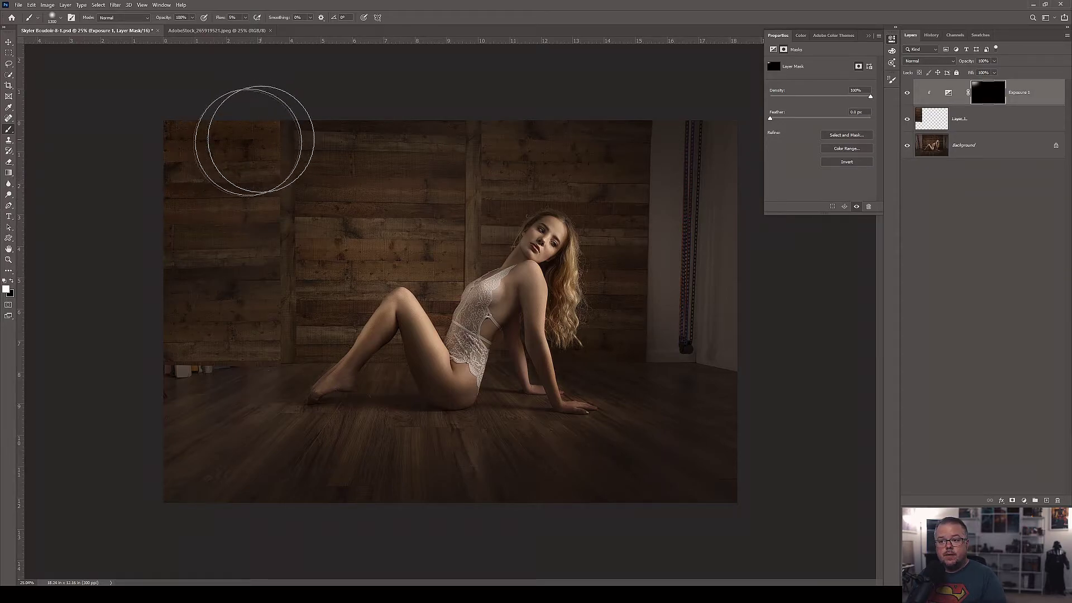
key(bracketleft)
key(bracketleft)
key(bracketright)
key(bracketright)
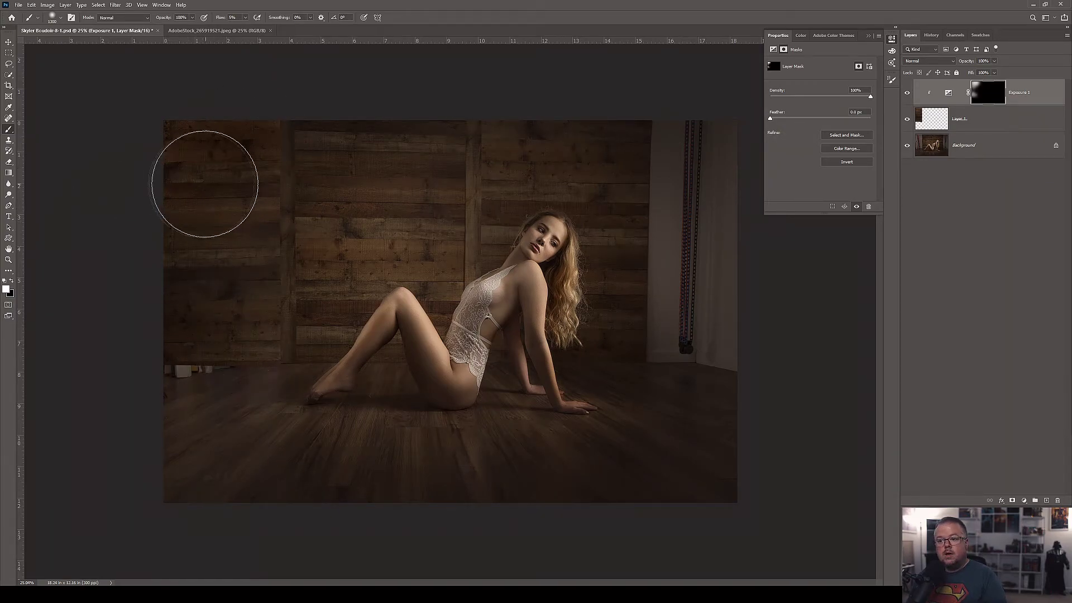
key(bracketright)
key(bracketleft)
key(bracketleft)
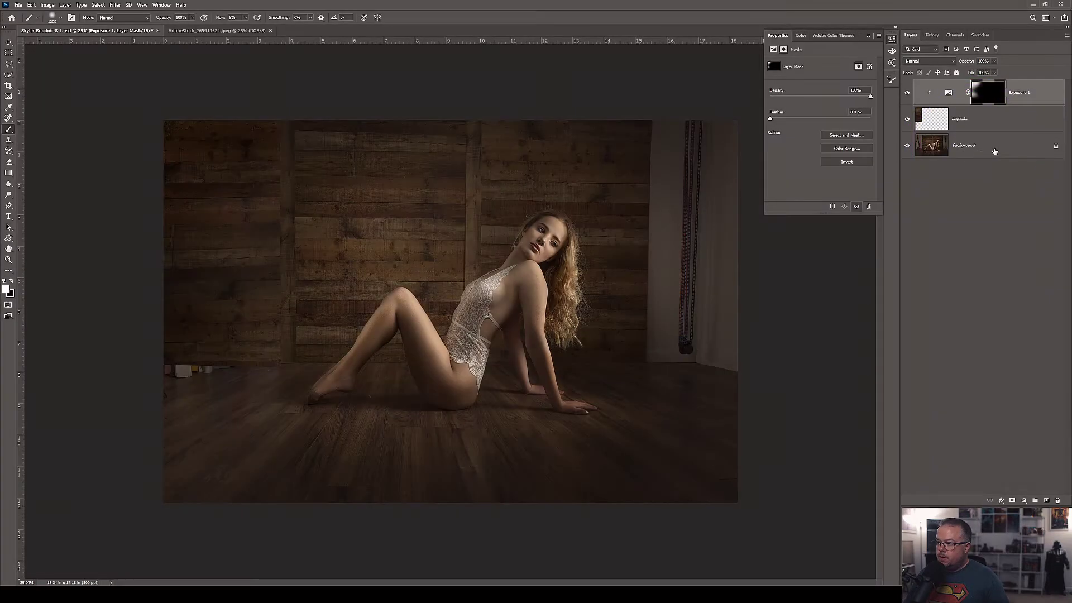
click(963, 151)
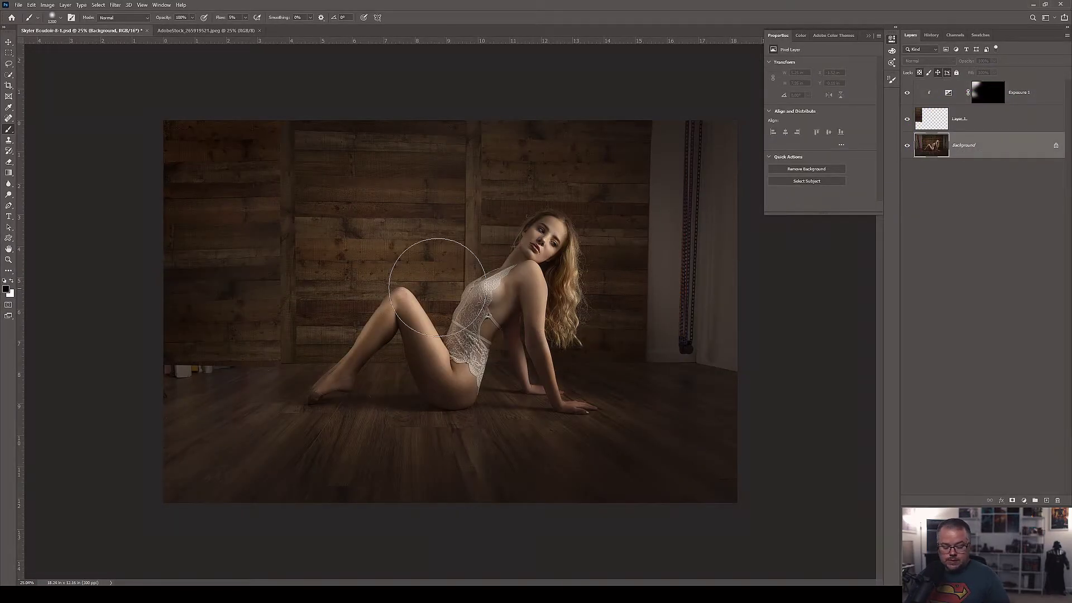
Clone-stamp floorboards over the white box on the left floor using a 150 brush at 10% flow
key(s)
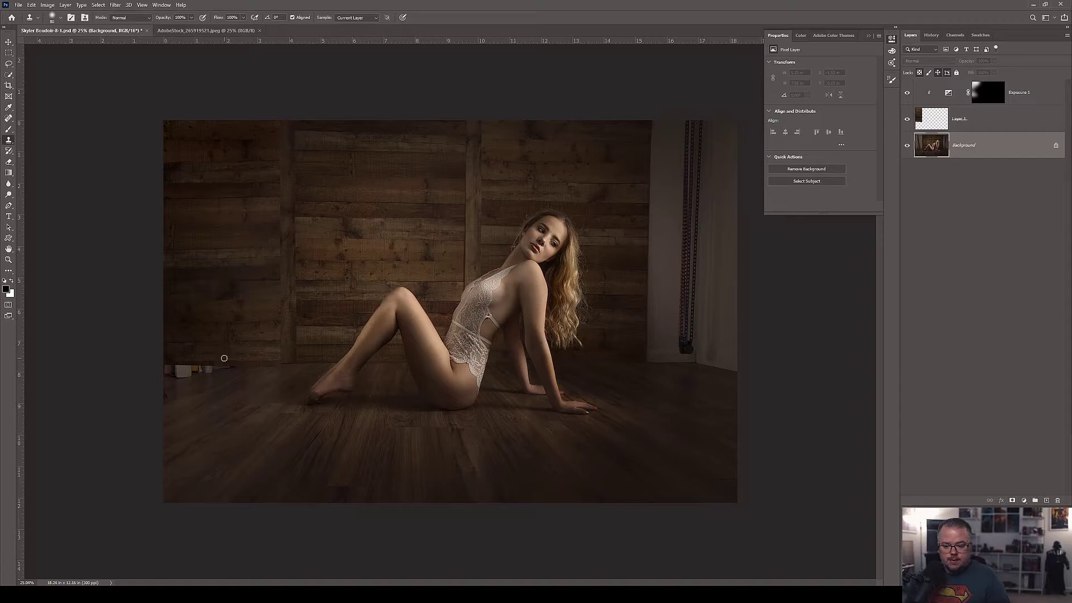
scroll(225, 358, up, 5)
drag(264, 374, 271, 373)
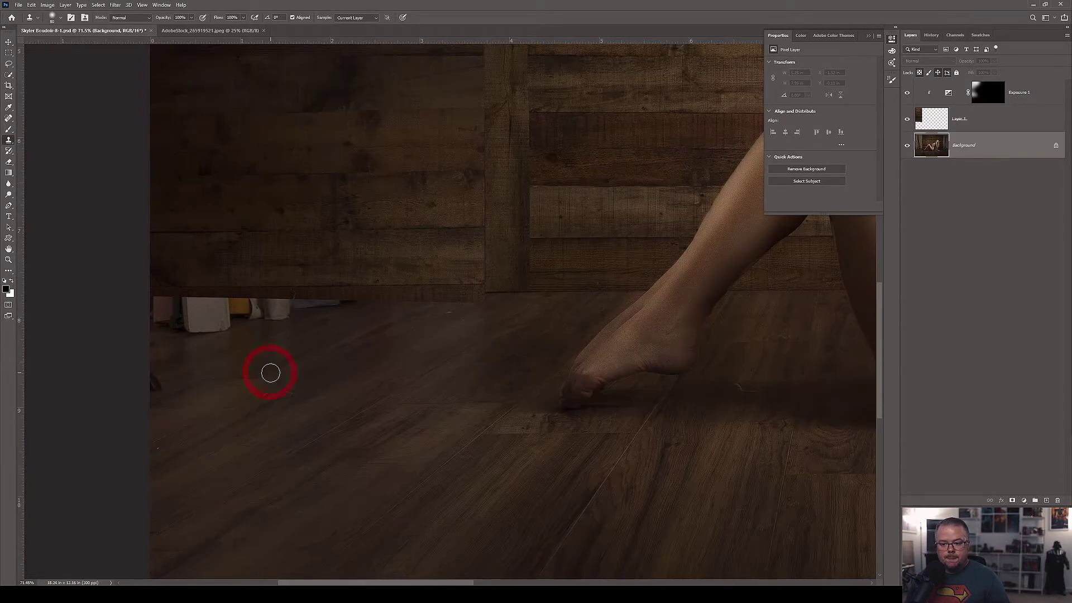
key(bracketright)
key(bracketright)
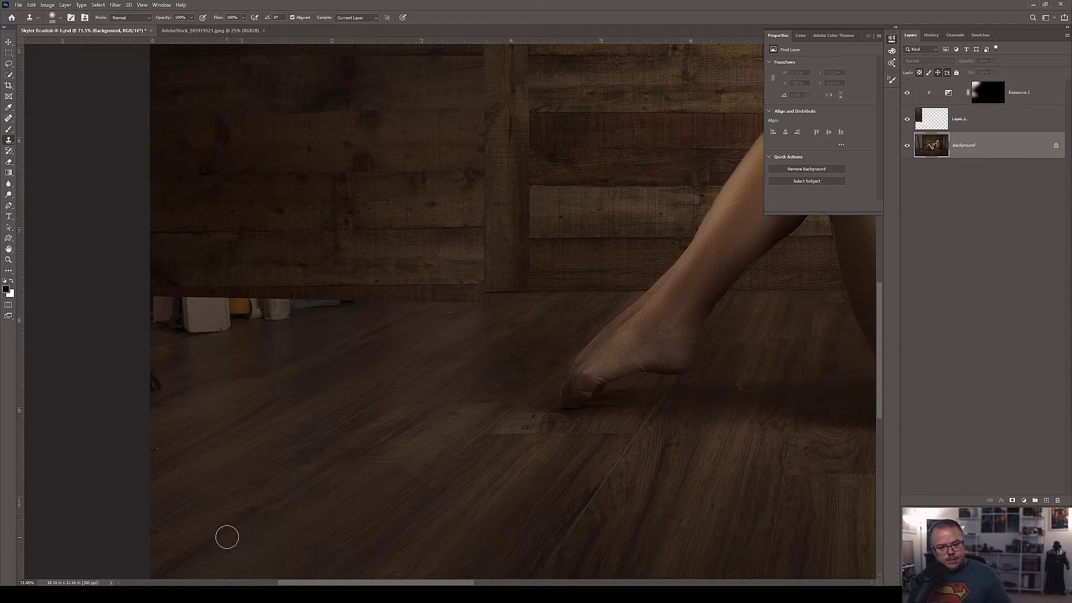
key(alt)
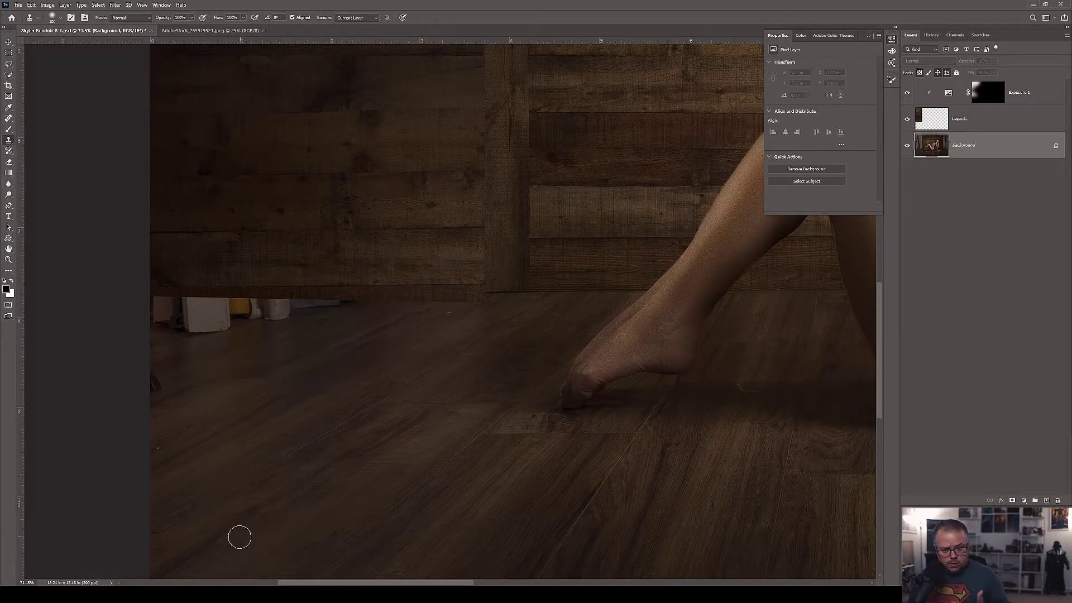
drag(212, 330, 215, 332)
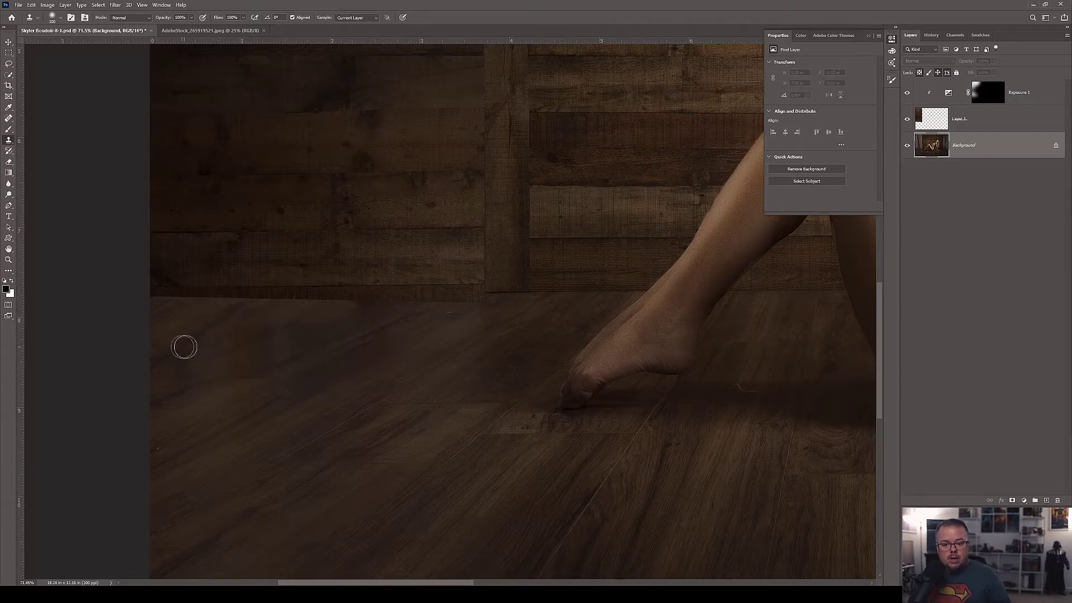
key(bracketright)
key(bracketright)
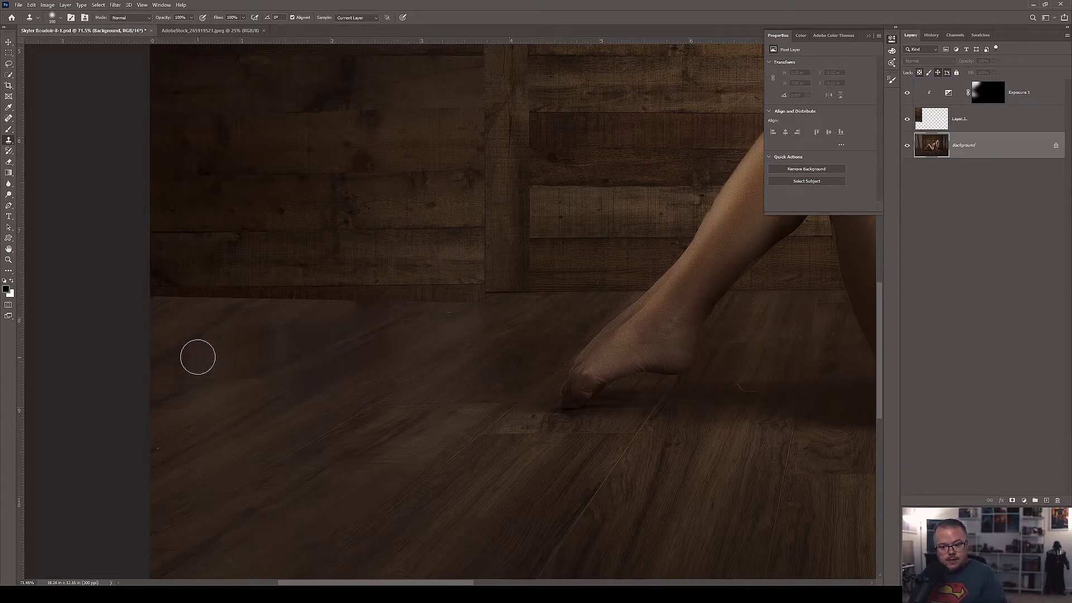
key(shift+1)
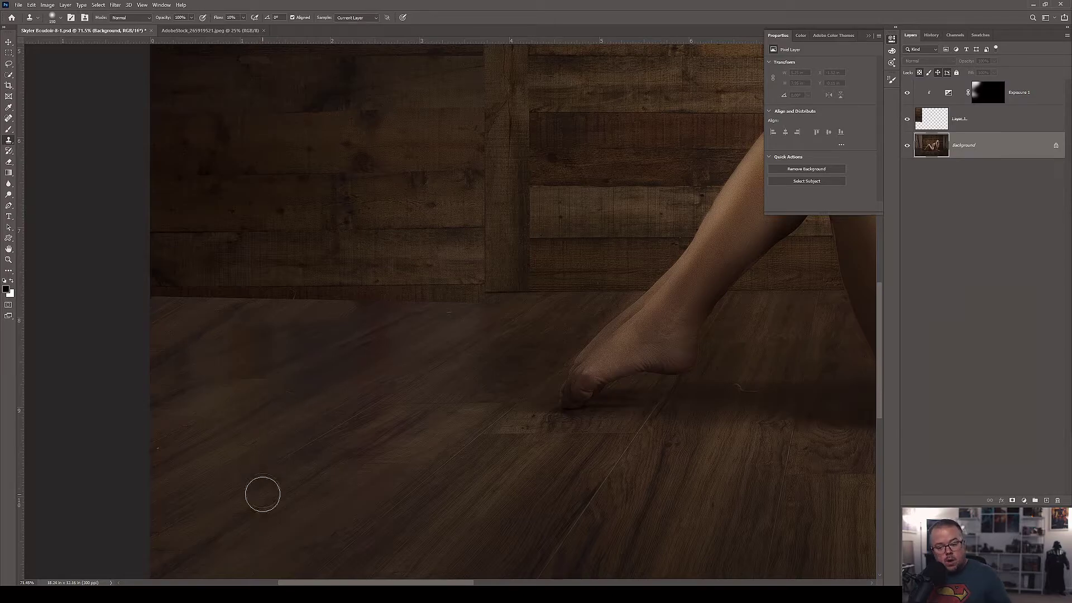
alt+click(241, 542)
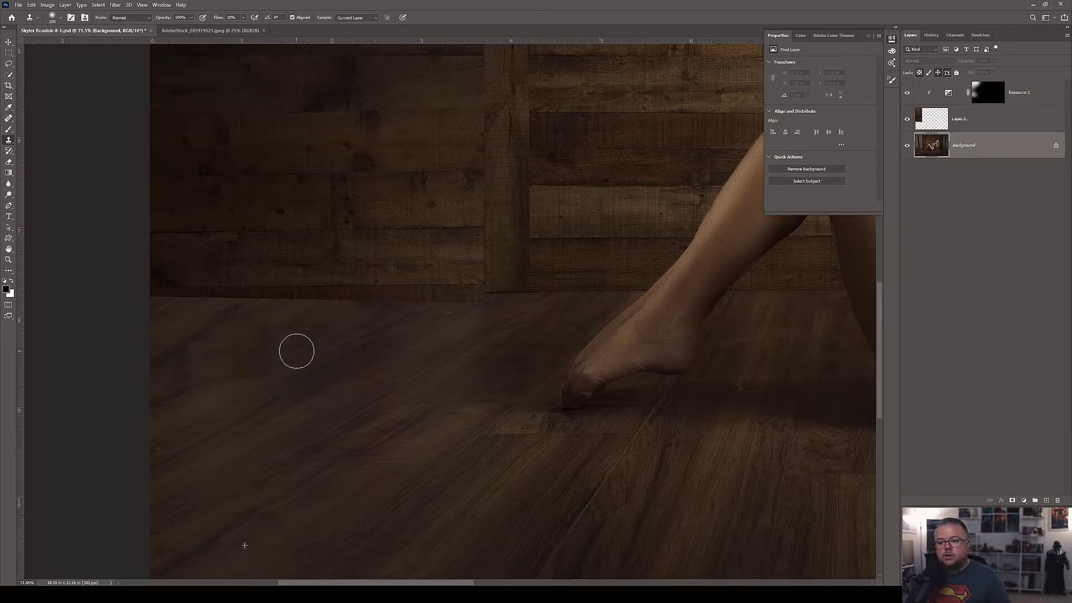
alt+click(243, 492)
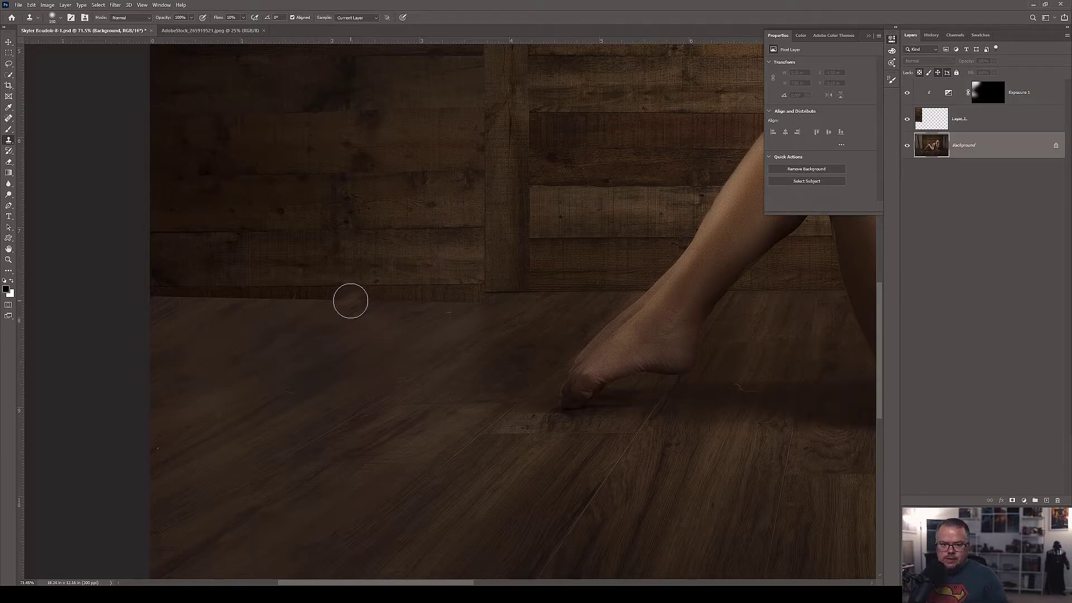
Drag Layer 1 patch's bottom corners level with the floor seam, commit, then select Background
click(1007, 126)
alt+click(491, 299)
key(v)
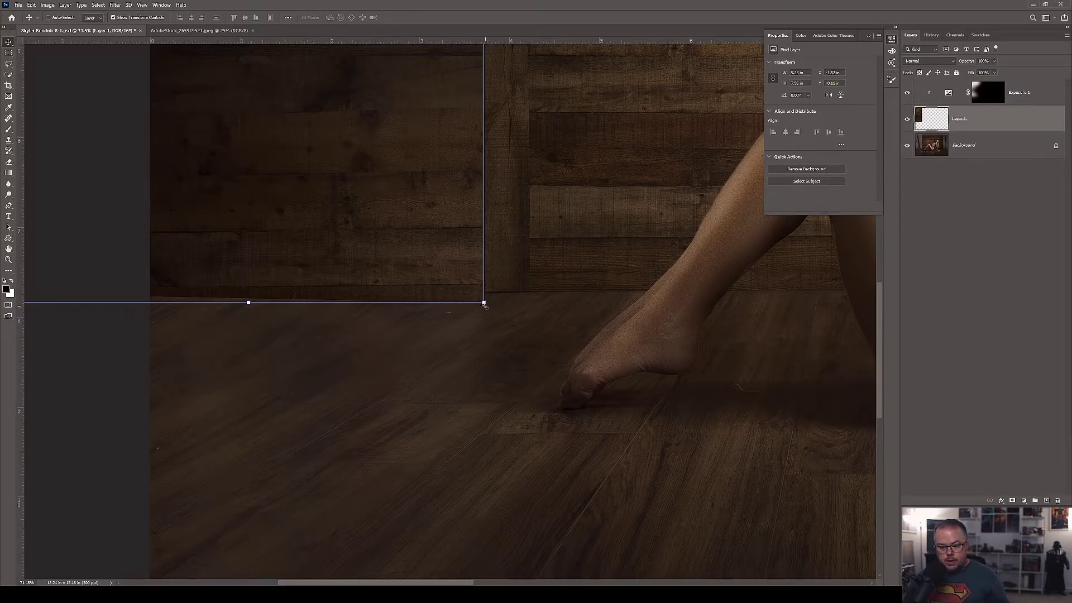
drag(482, 307, 483, 299)
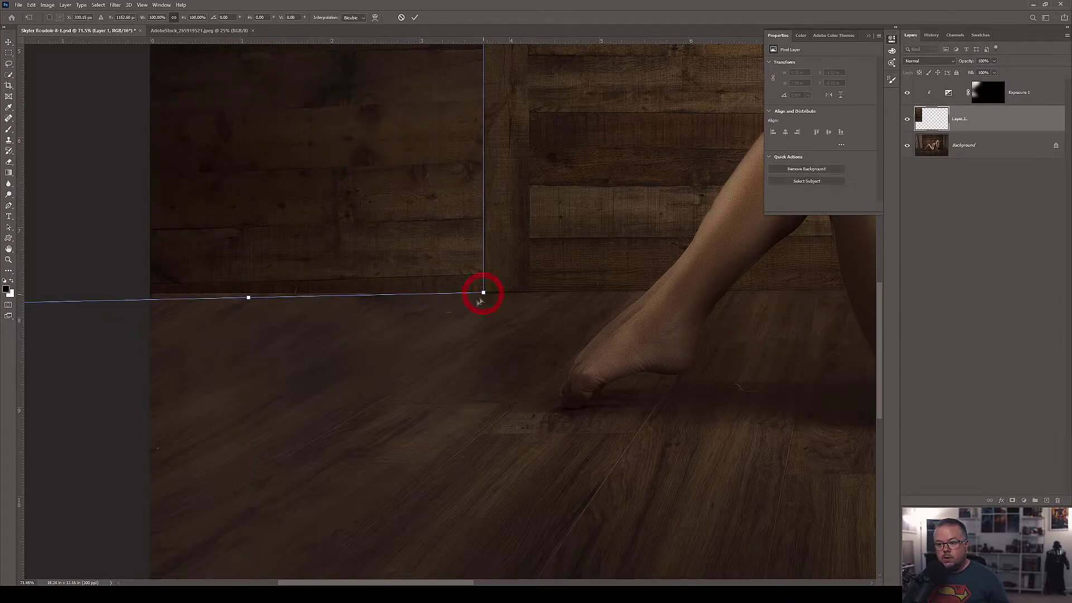
scroll(260, 385, down, 2)
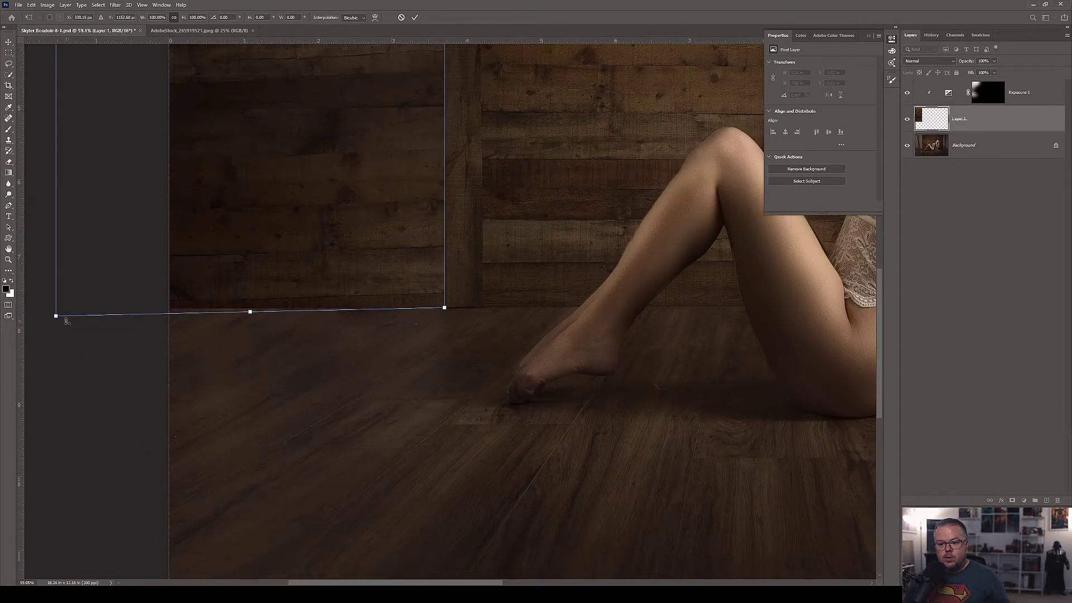
drag(56, 317, 56, 314)
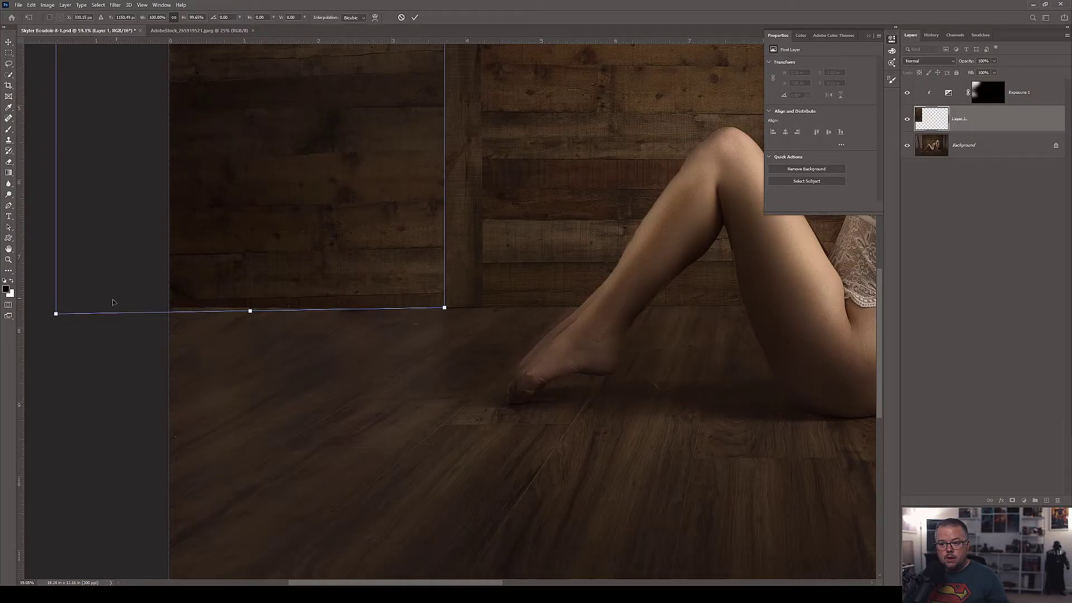
mouse_move(56, 314)
mouse_down()
mouse_move(57, 372)
mouse_move(57, 316)
mouse_up()
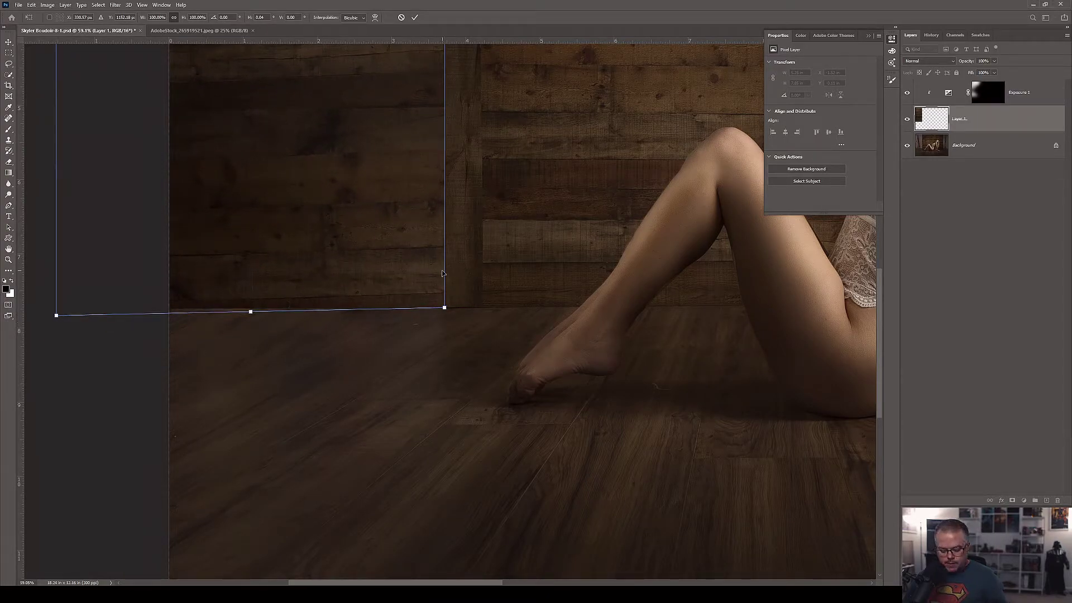
key(Return)
click(998, 149)
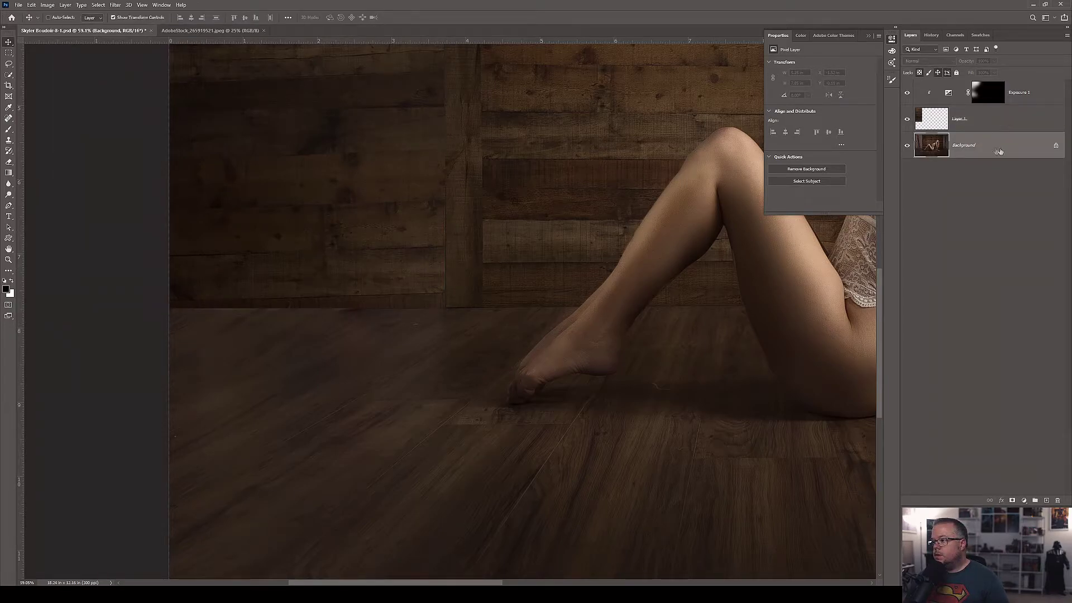
key(s)
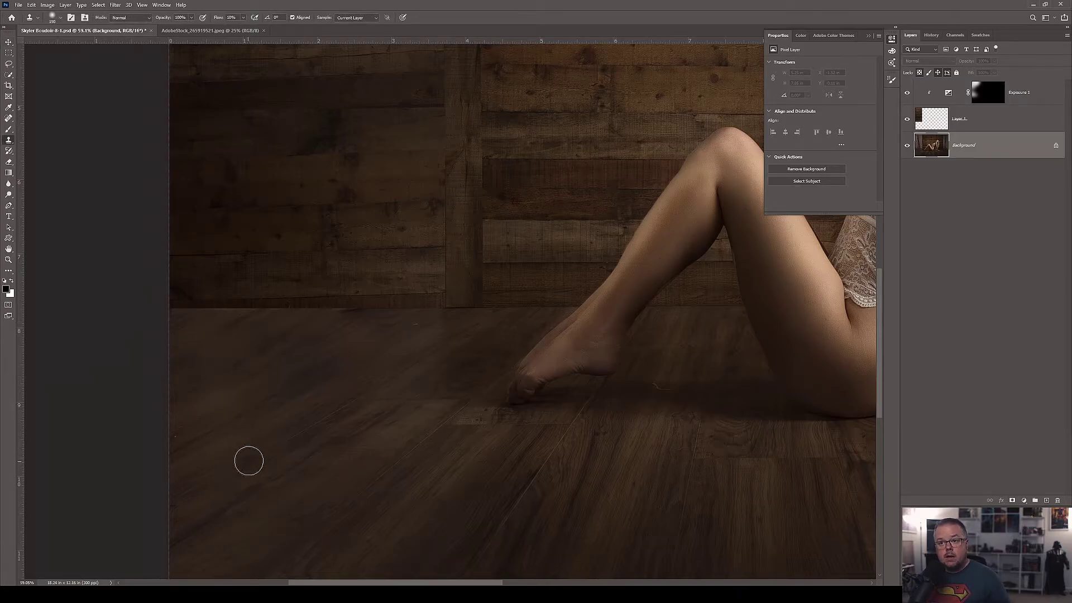
Clone floor texture along the wall line to hide the seam, then fit the photo on screen
alt+click(245, 451)
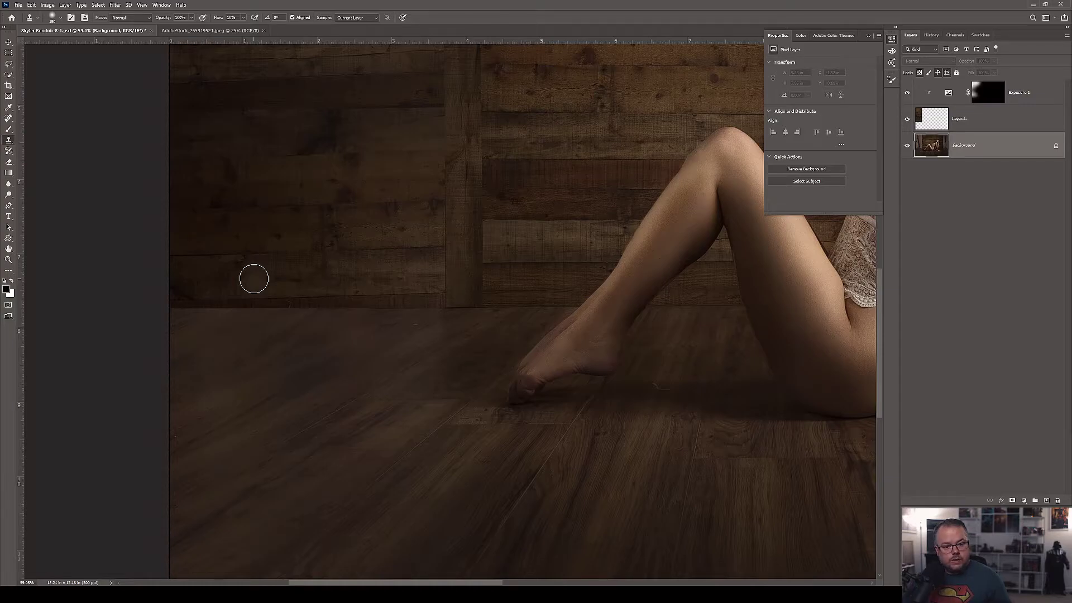
key(ctrl+0)
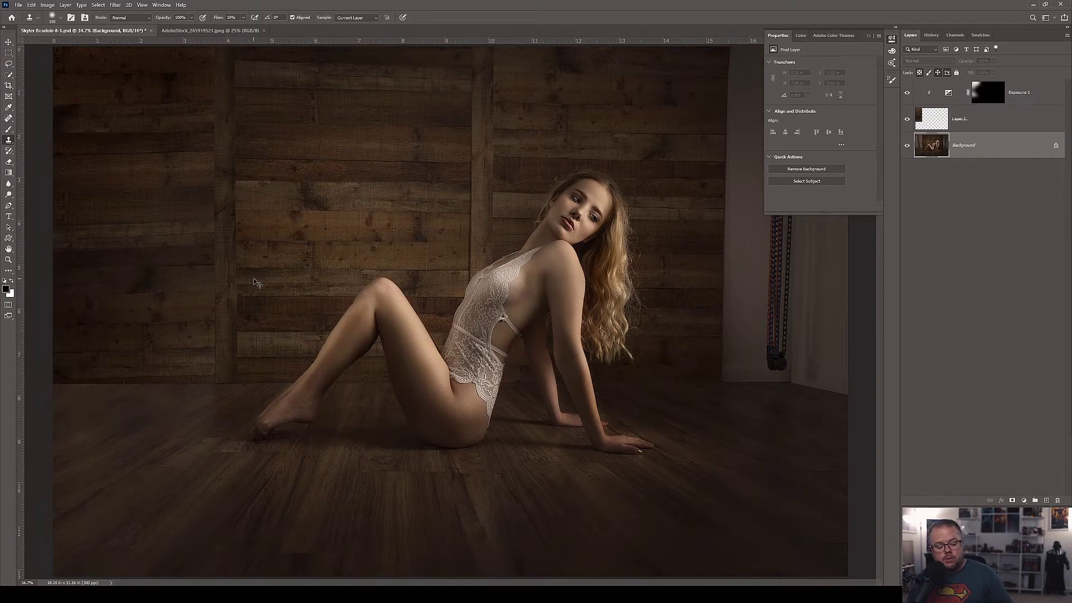
Zoom out to 25%, hide Layer 1, and bring the photo's left side into view
key(ctrl+minus)
key(ctrl+minus)
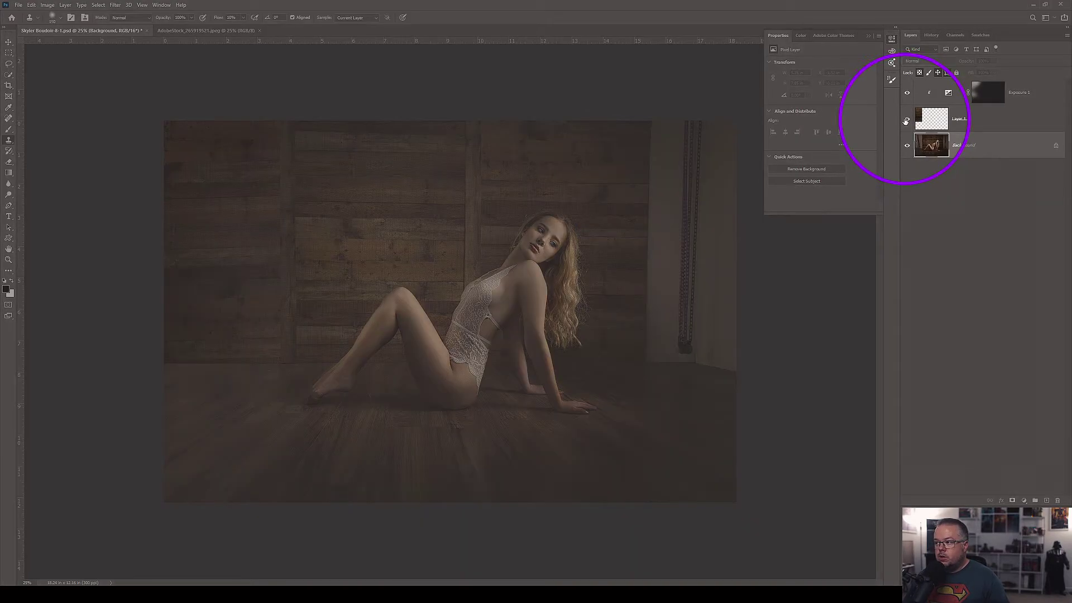
click(906, 119)
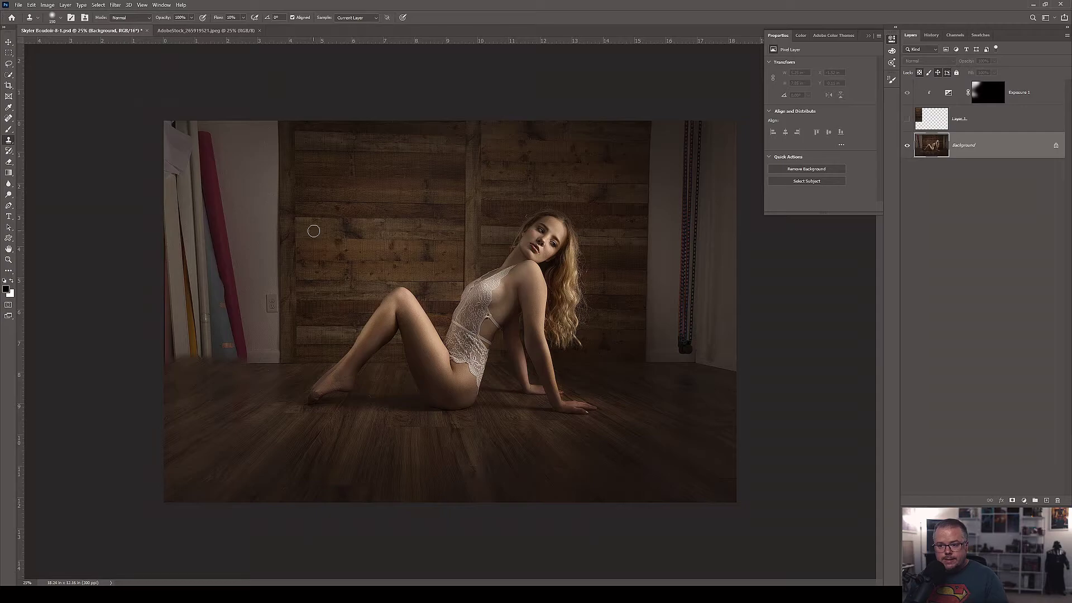
scroll(236, 254, up, 2)
drag(280, 232, 281, 308)
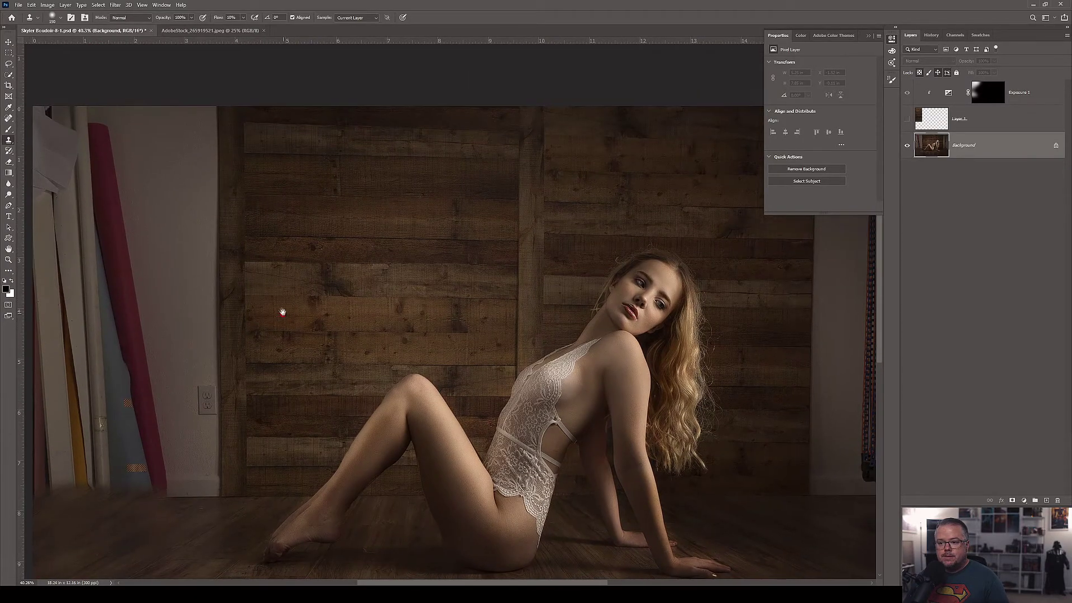
click(9, 53)
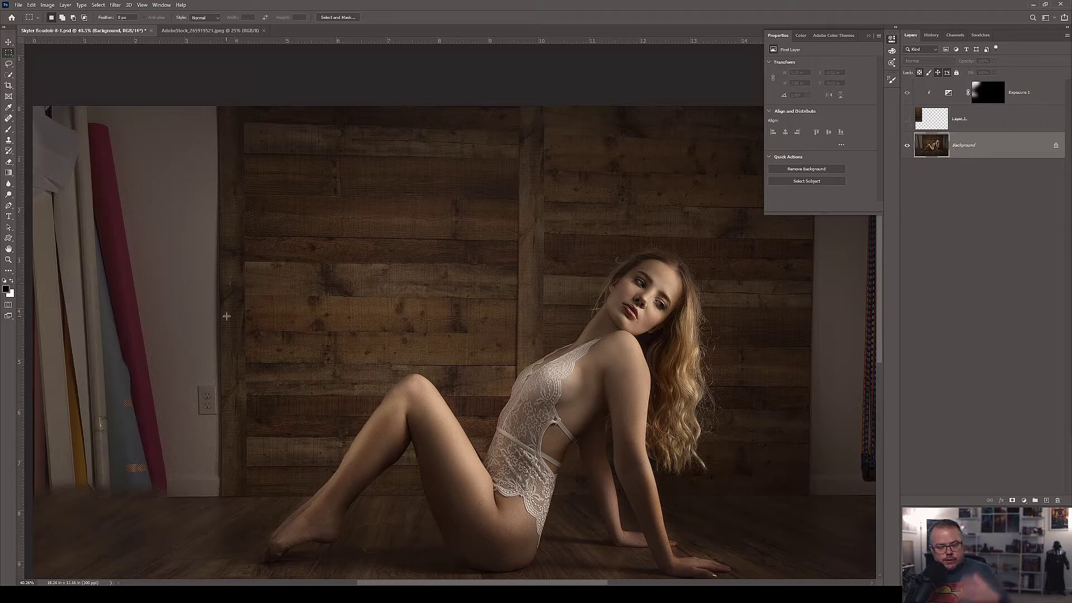
Drag a vertical guide from the left ruler and nudge it onto the wooden wall's left edge
drag(17, 272, 221, 264)
click(223, 494)
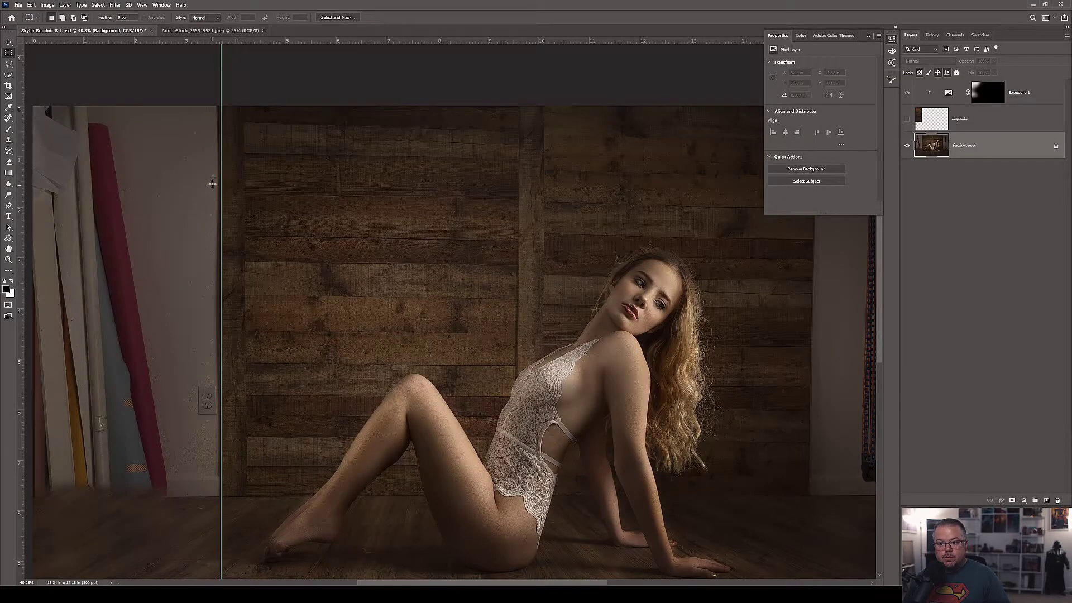
click(219, 176)
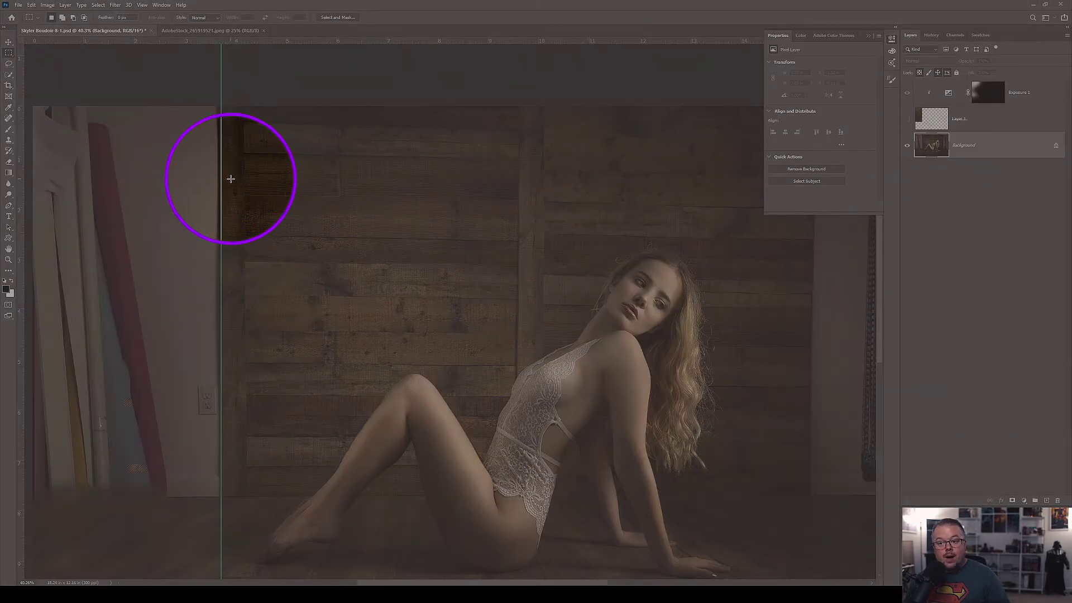
key(v)
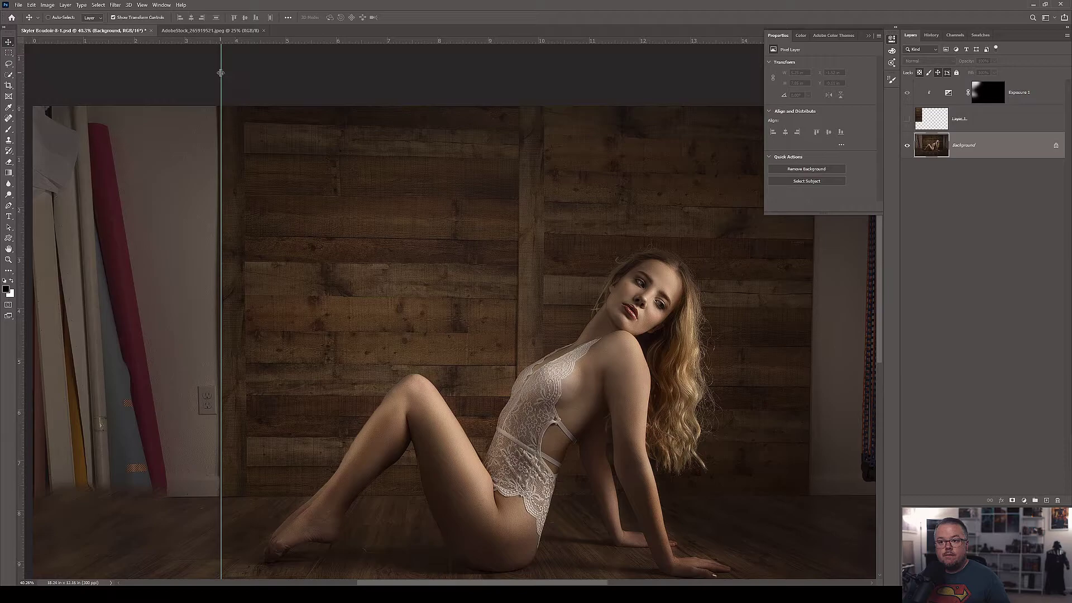
drag(221, 72, 223, 72)
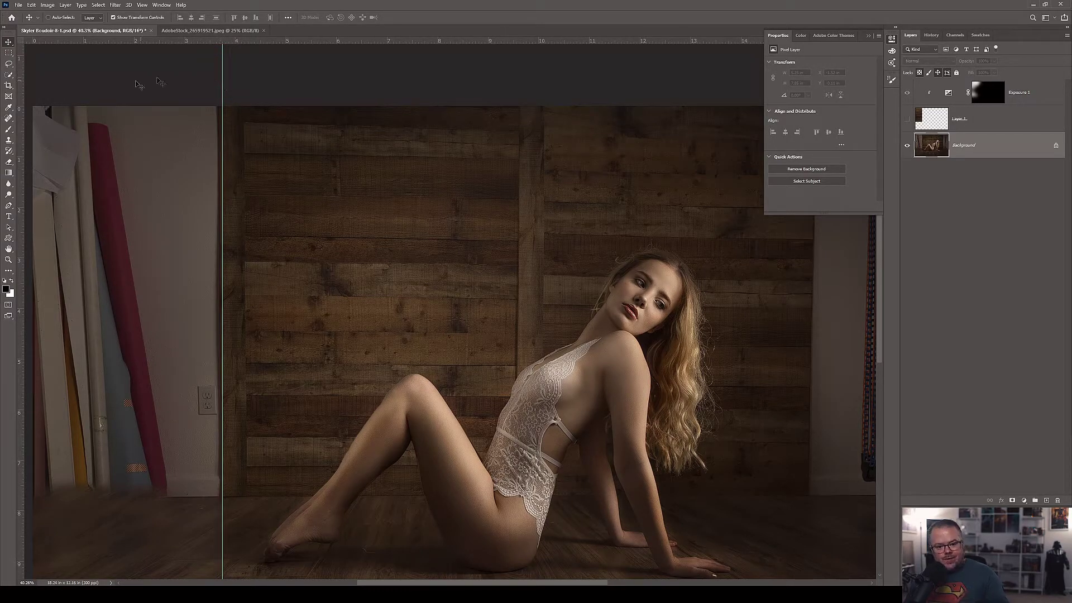
click(8, 52)
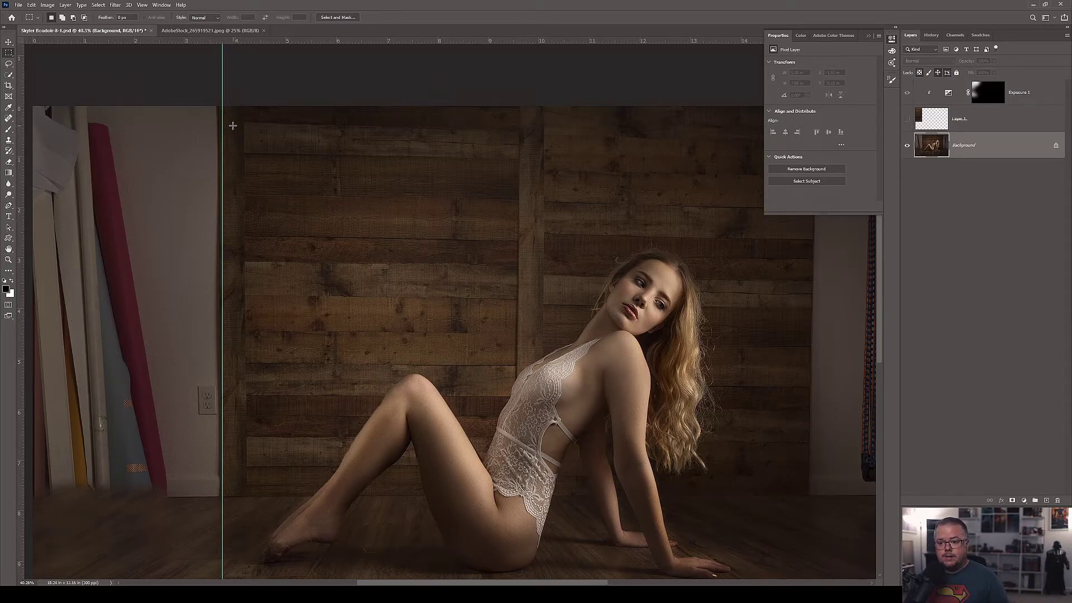
Marquee the wall from the guide's top downward and copy it to a new Layer 2
drag(222, 105, 463, 491)
drag(462, 491, 462, 492)
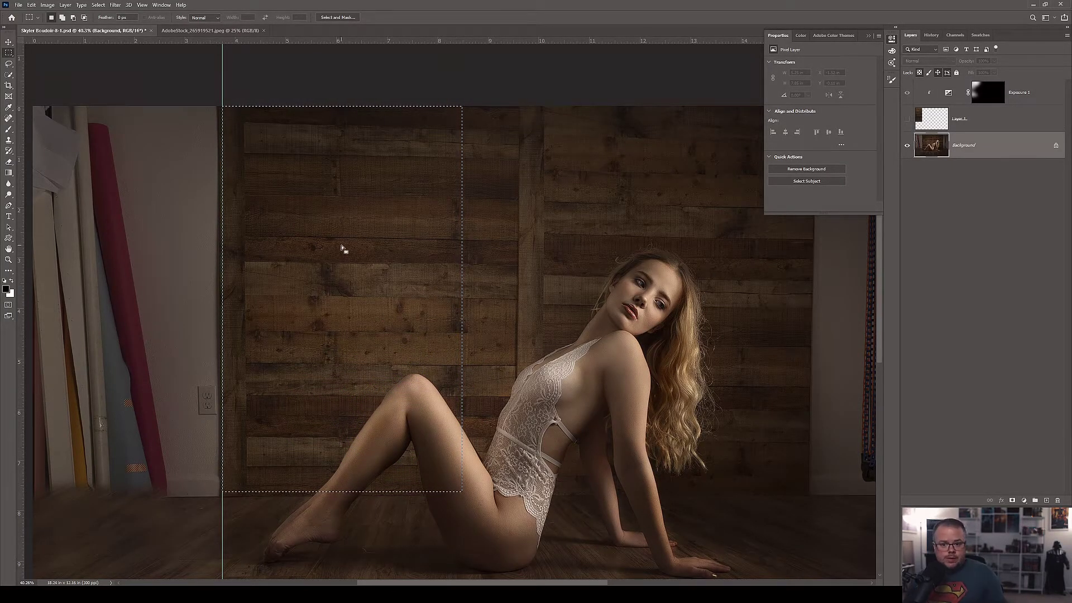
scroll(354, 270, down, 3)
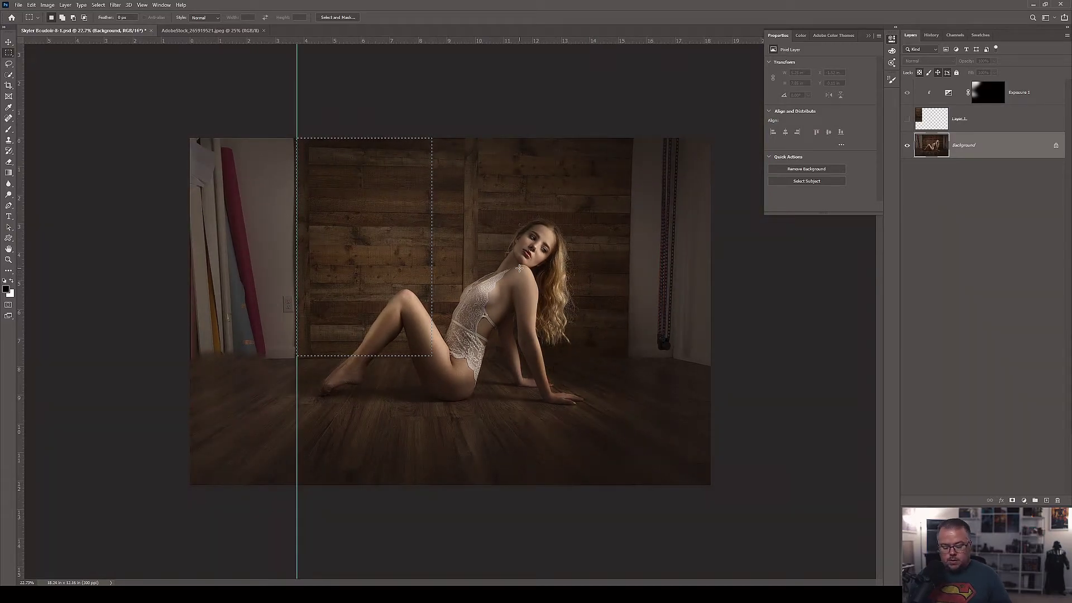
key(ctrl+j)
Move the copied wall piece onto the photo's right edge and nudge it slightly down
key(v)
drag(374, 210, 706, 221)
drag(541, 320, 693, 345)
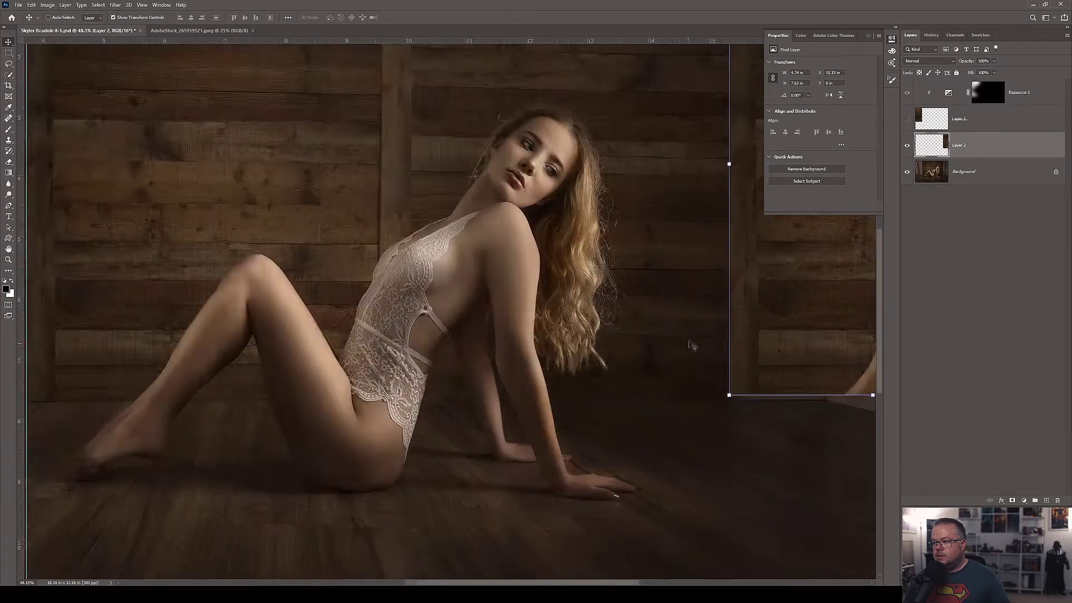
scroll(675, 371, up, 1)
drag(586, 370, 359, 371)
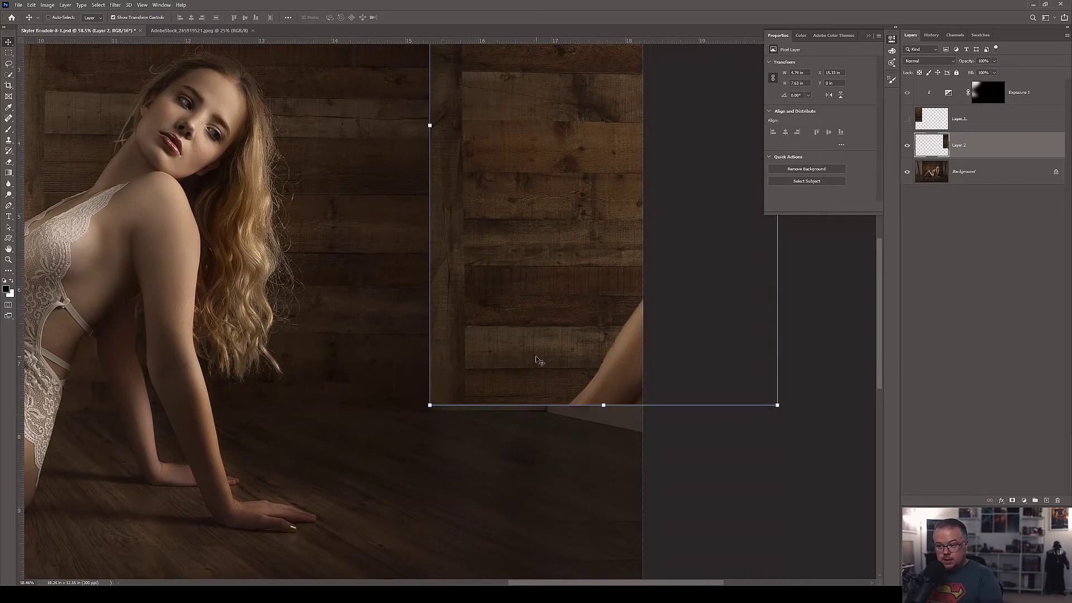
key(Down)
key(Down)
key(Down)
key(Down)
key(Down)
key(Down)
key(Down)
key(Down)
key(Down)
key(Down)
key(Down)
key(Down)
key(Down)
key(Down)
key(Down)
key(Down)
key(Down)
key(Down)
key(Down)
key(Down)
key(Down)
key(Down)
key(Down)
key(Down)
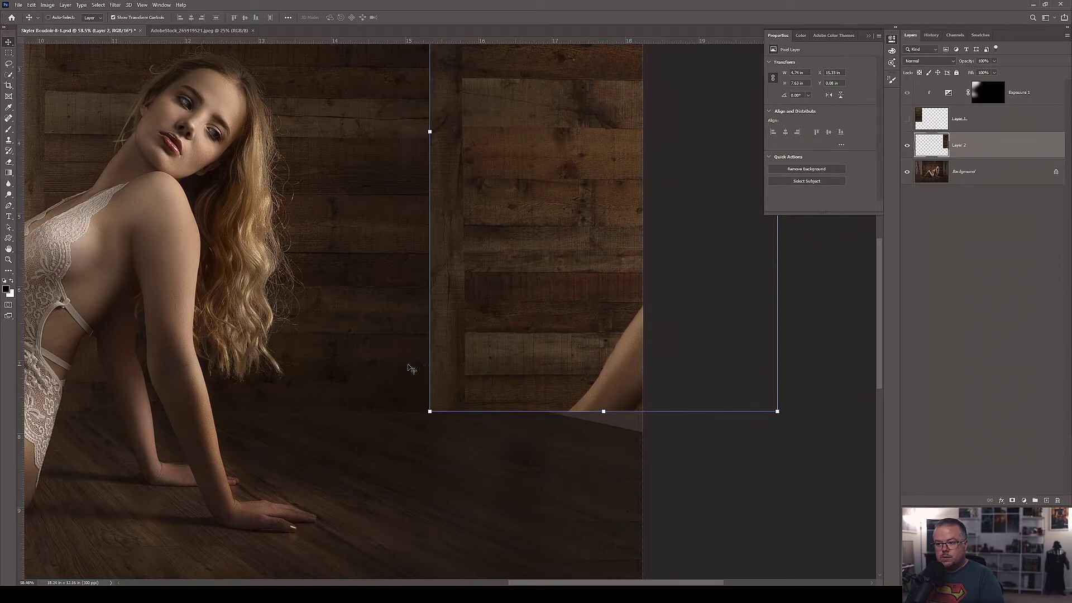
scroll(390, 354, down, 5)
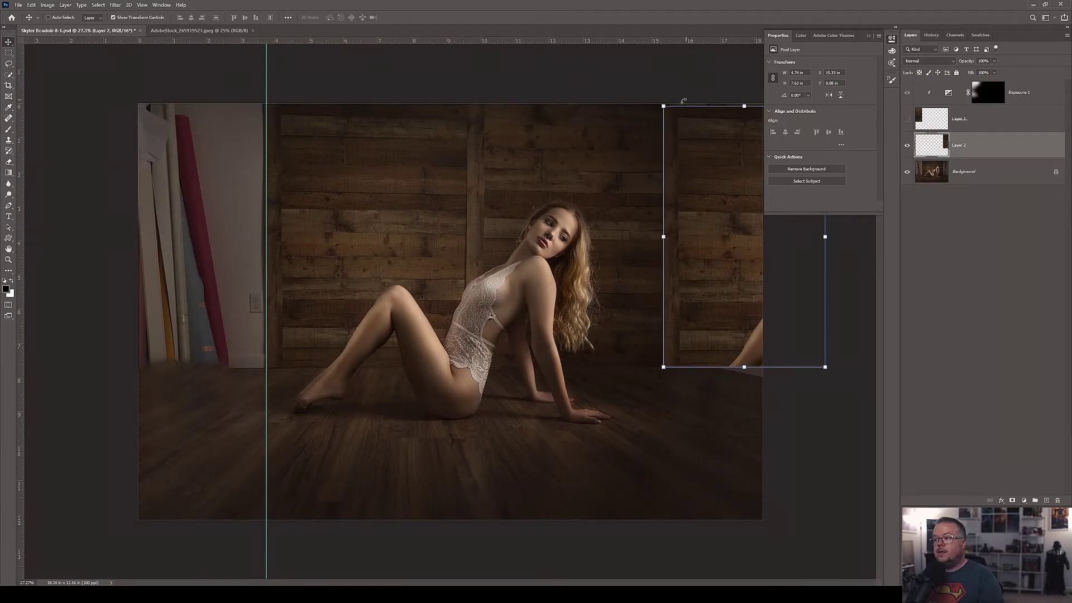
scroll(664, 106, up, 2)
drag(598, 112, 361, 240)
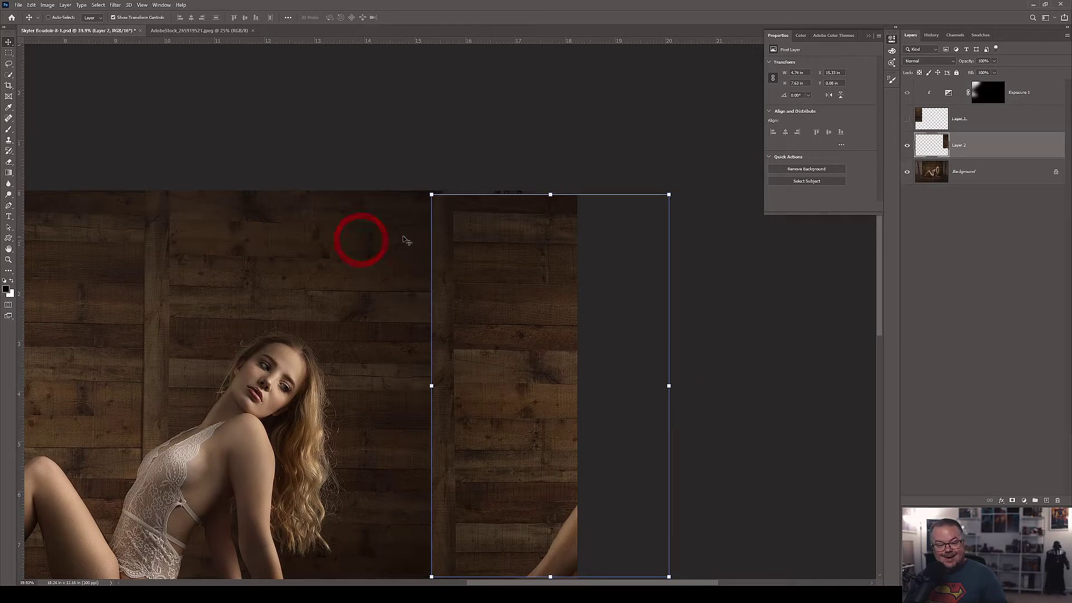
Stretch the wall piece upward with Free Transform and commit the resize
click(550, 194)
drag(551, 194, 550, 186)
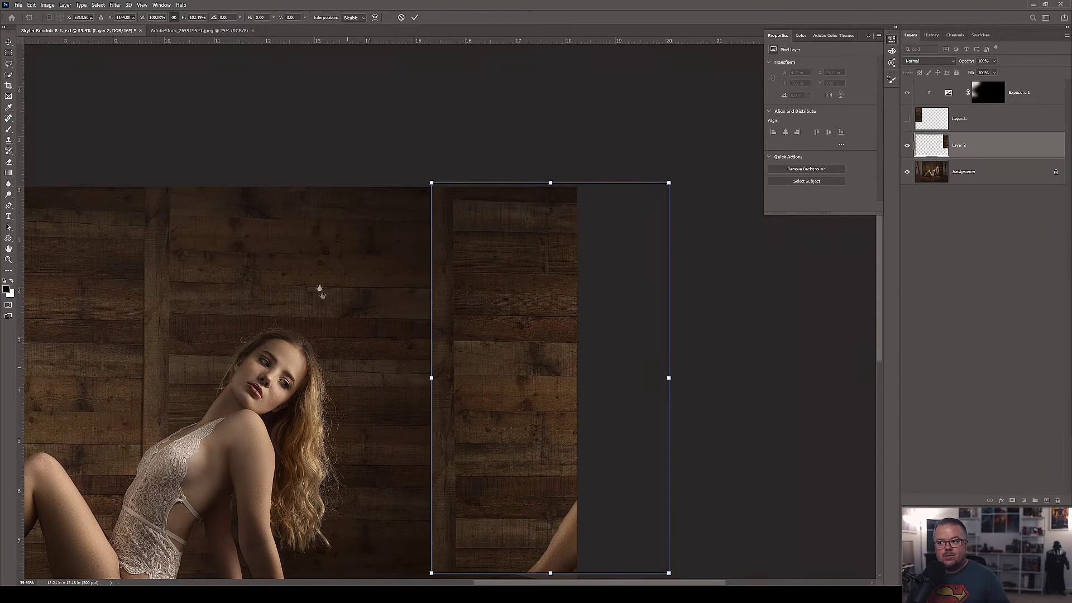
drag(318, 296, 301, 237)
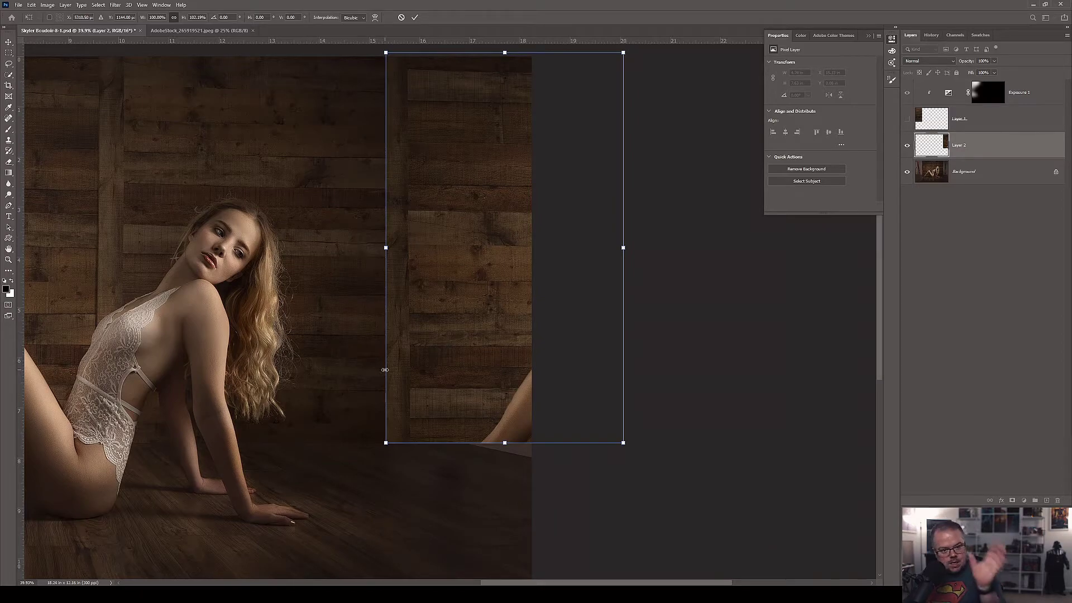
key(Return)
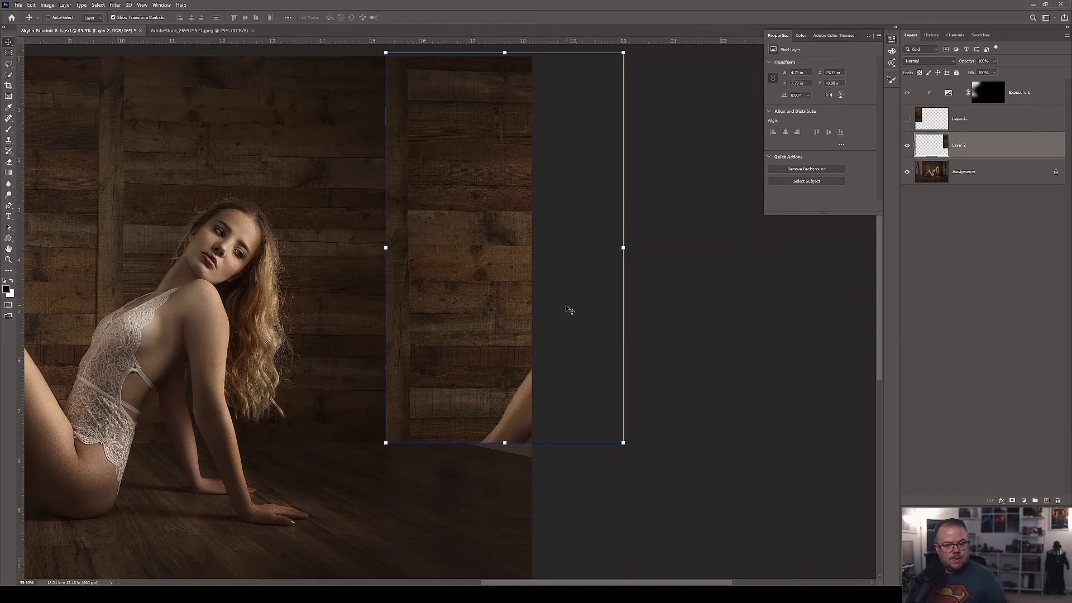
scroll(503, 357, up, 5)
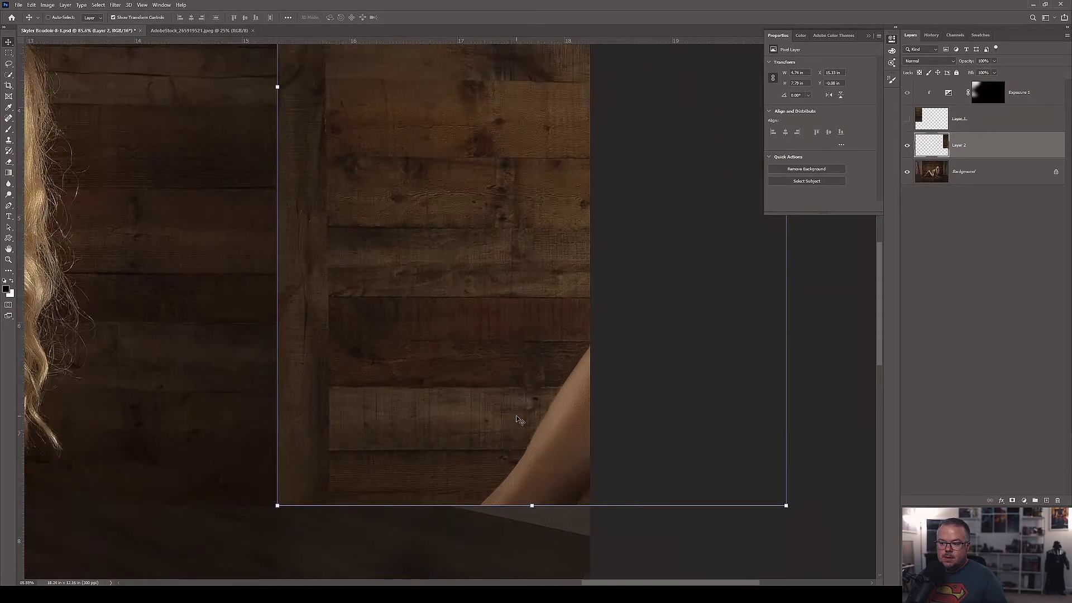
Clone wood over the skin at the strip's right edge and bottom with a smaller brush
key(s)
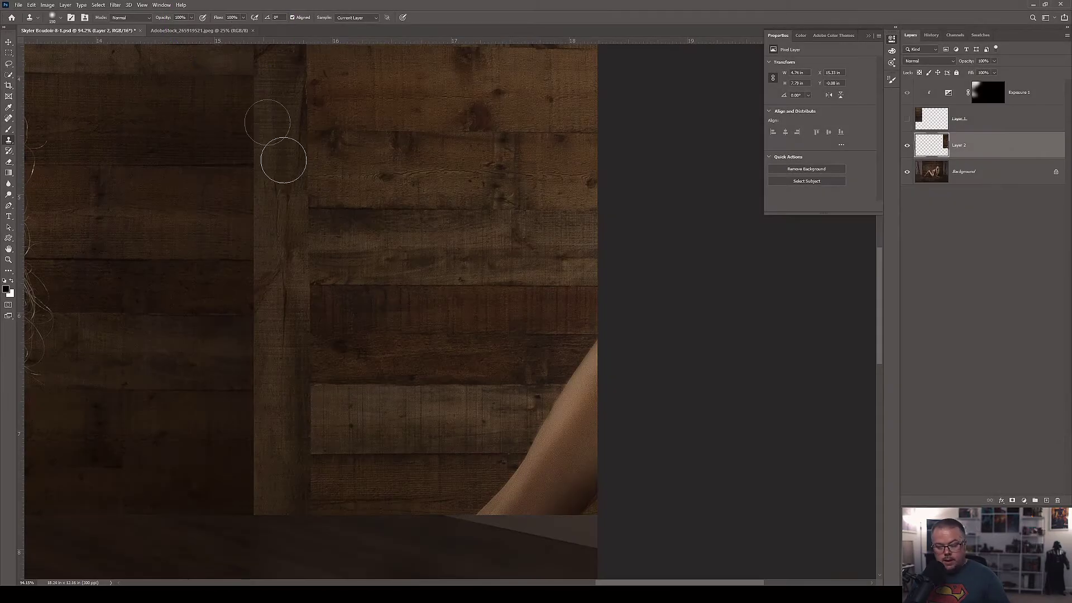
alt+click(369, 470)
drag(528, 452, 530, 452)
key(bracketleft)
key(bracketleft)
key(bracketleft)
key(bracketleft)
key(bracketleft)
key(bracketleft)
drag(586, 484, 486, 508)
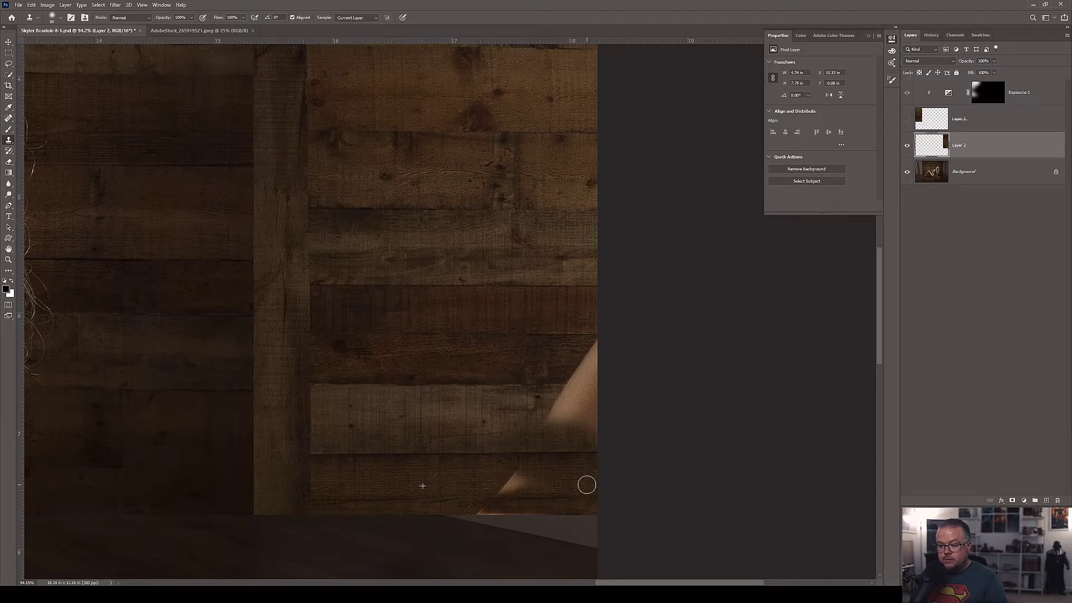
alt+click(389, 481)
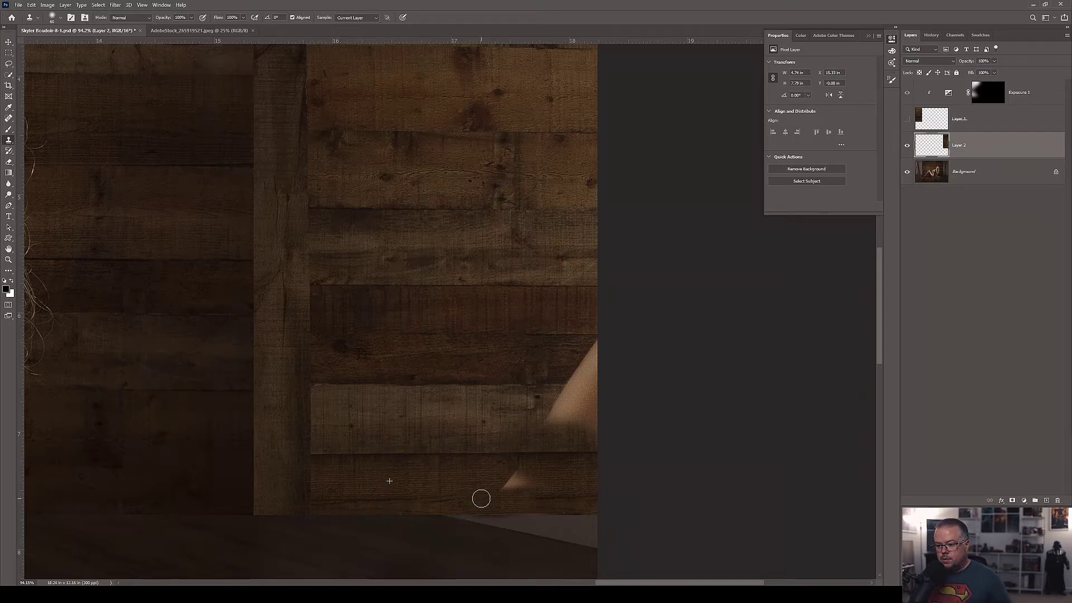
drag(481, 499, 545, 464)
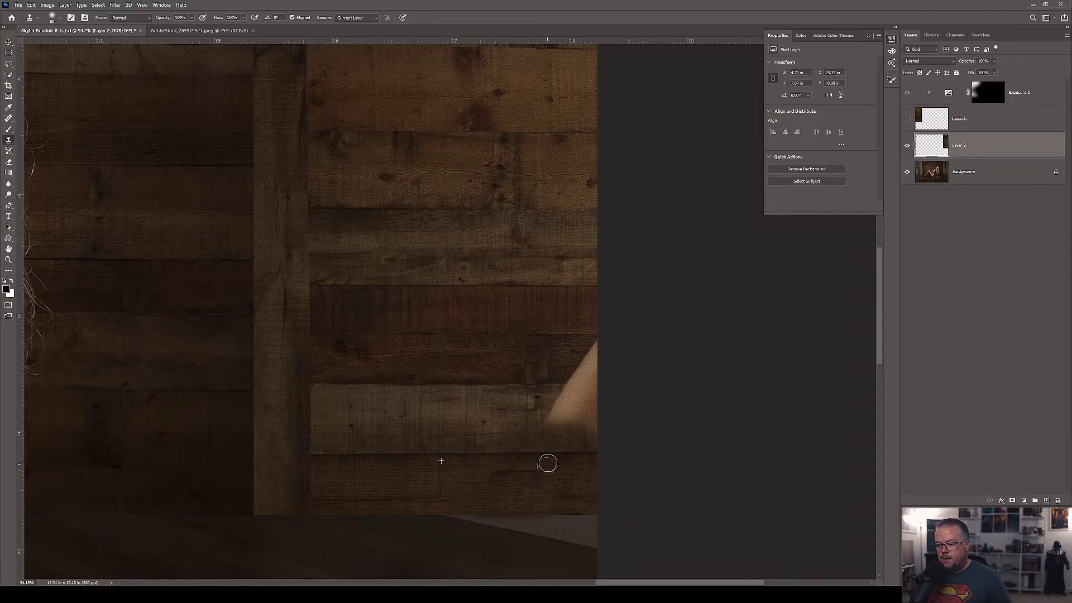
With a larger brush, clone plank texture over the remaining skin slivers
alt+click(432, 479)
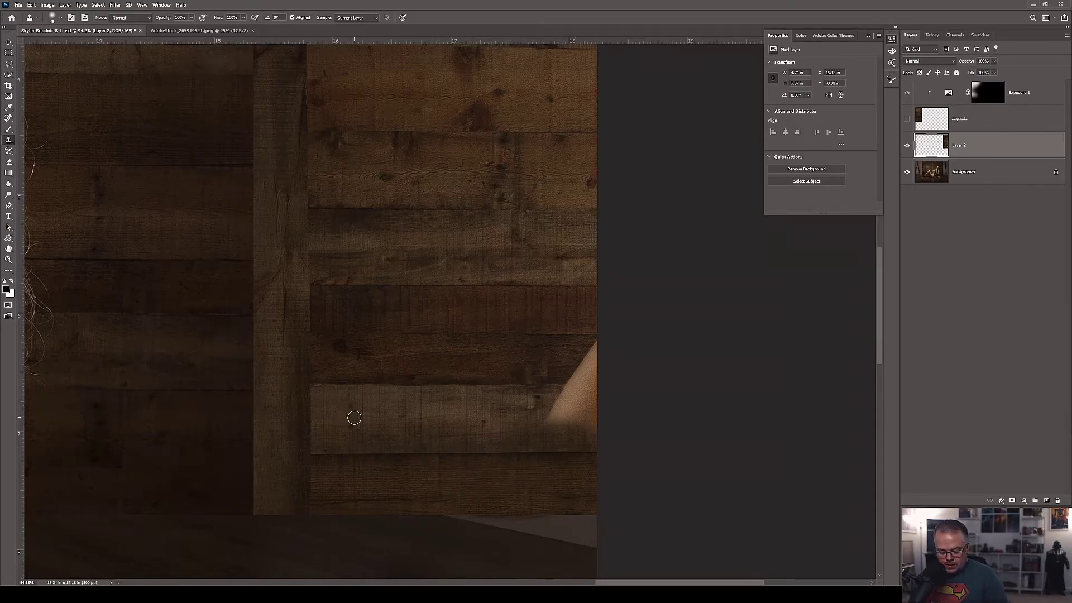
key(bracketright)
key(bracketright)
key(bracketright)
key(bracketright)
key(bracketright)
alt+click(364, 386)
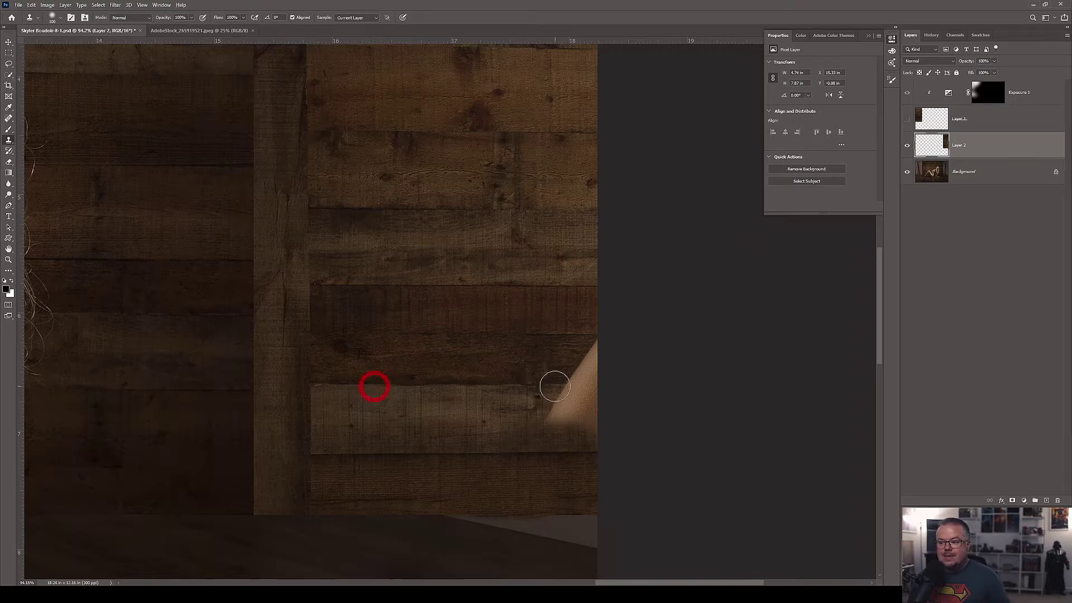
drag(574, 385, 588, 417)
alt+click(493, 351)
drag(590, 358, 590, 359)
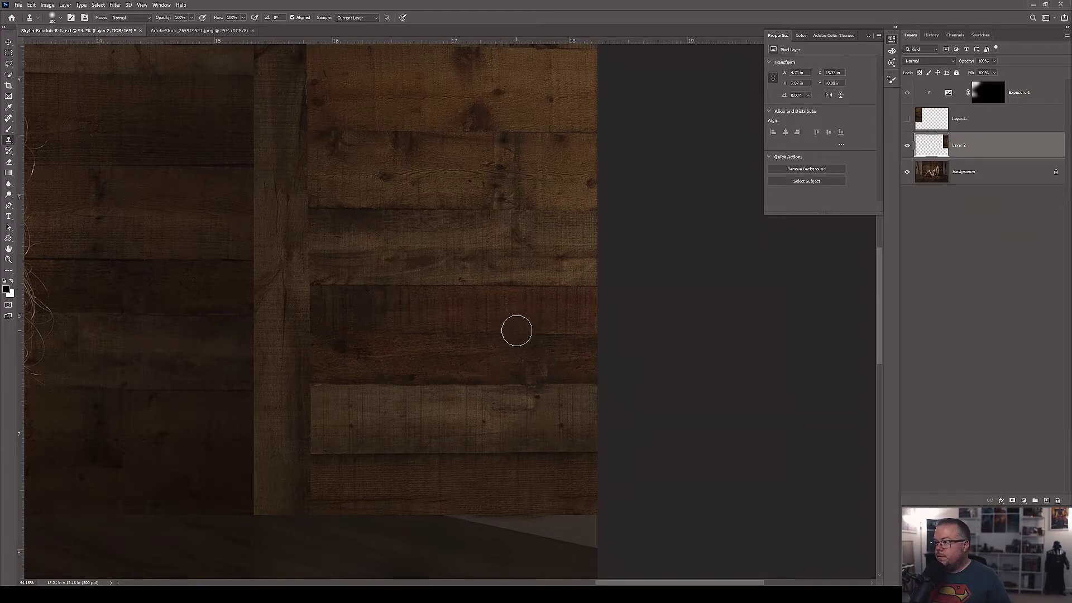
click(1010, 172)
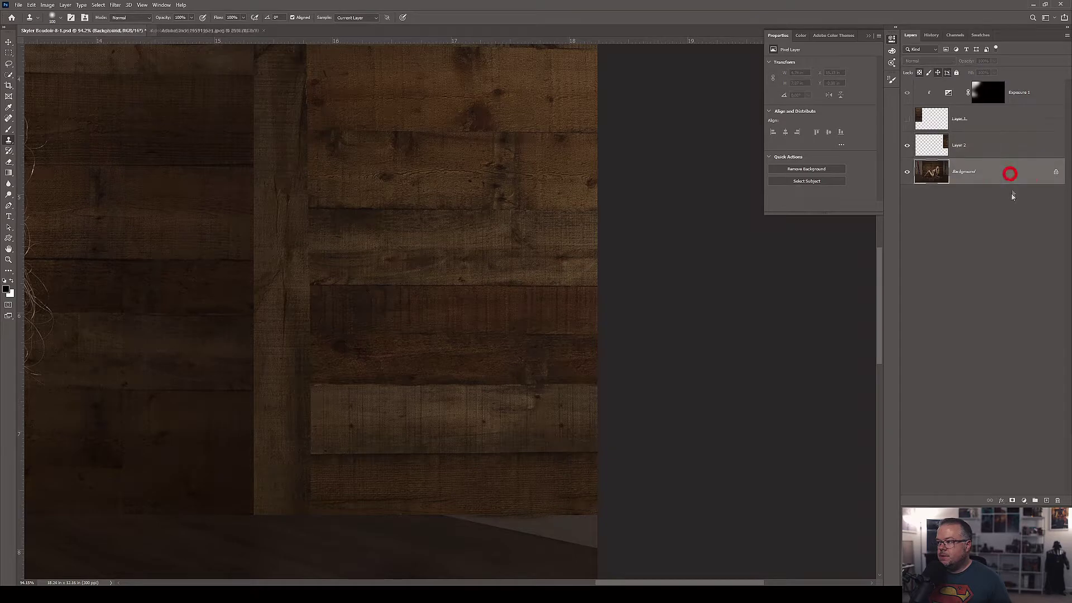
Clone dark floor texture over the grey wedge at the floor edge on Background
drag(416, 467, 368, 341)
alt+click(486, 455)
drag(555, 406, 555, 407)
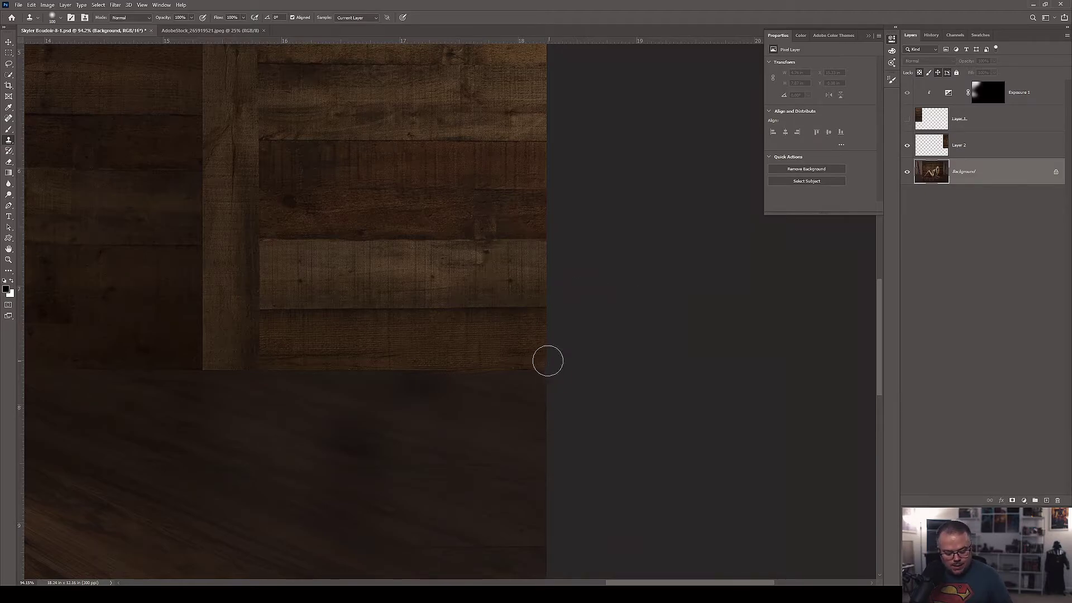
Fit the photo in the window, select Layer 2, and add an Exposure adjustment layer above it
key(v)
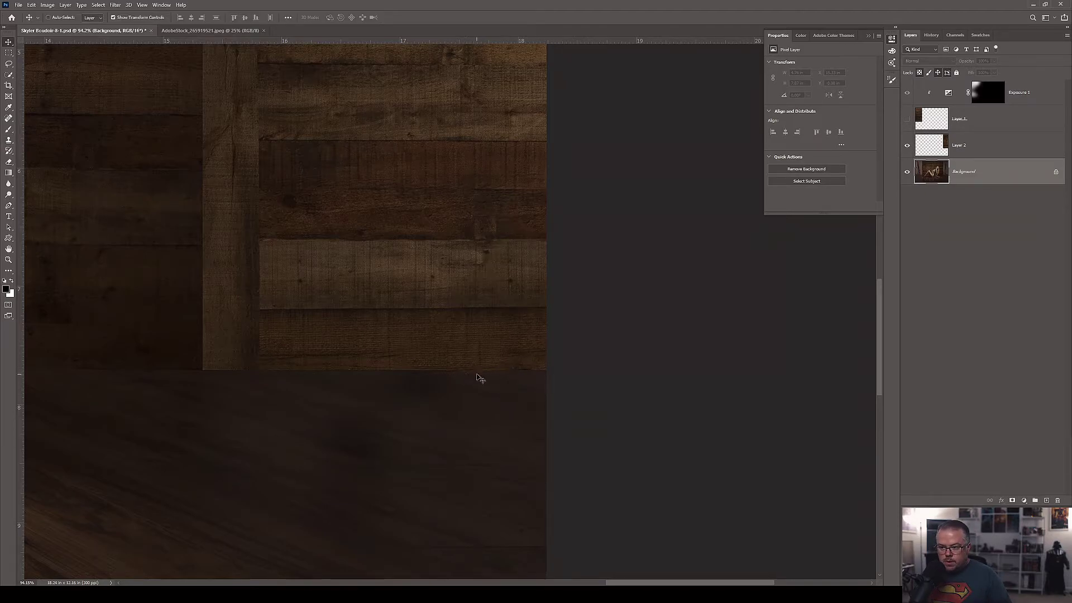
key(ctrl+0)
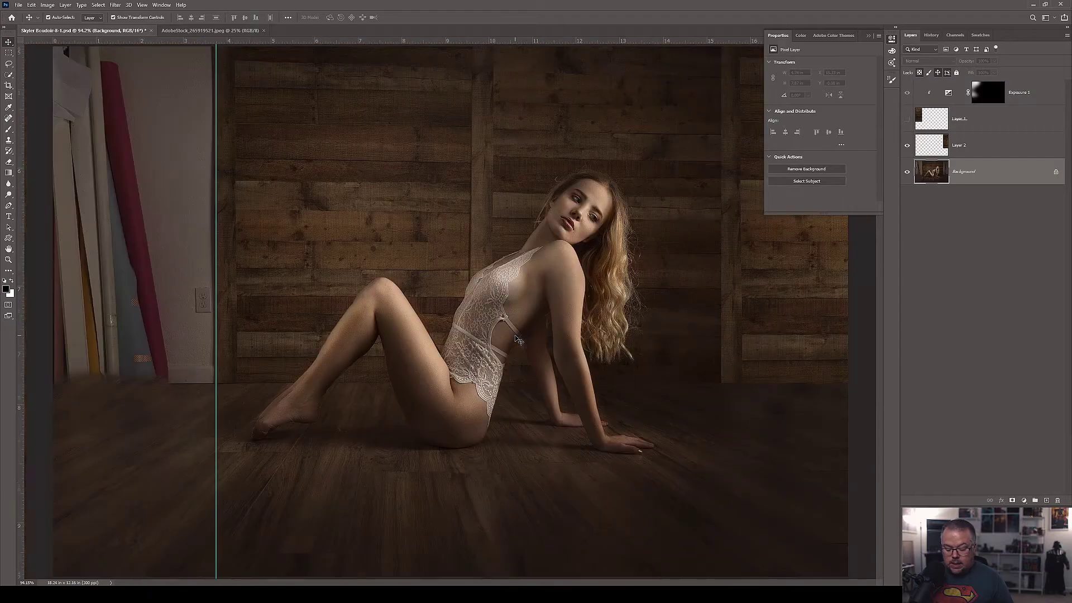
scroll(558, 337, down, 3)
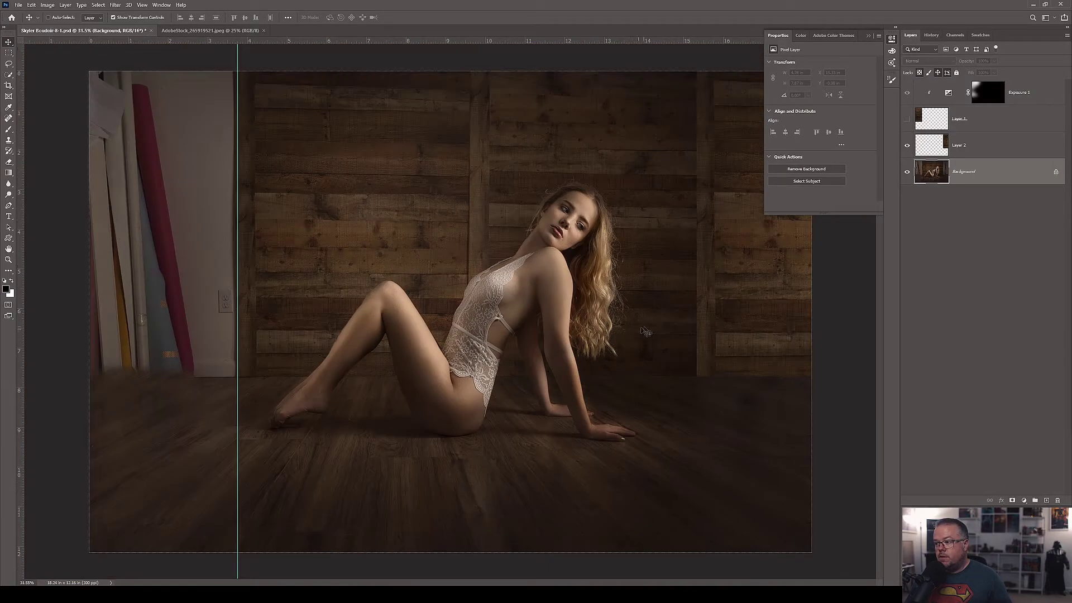
click(1014, 153)
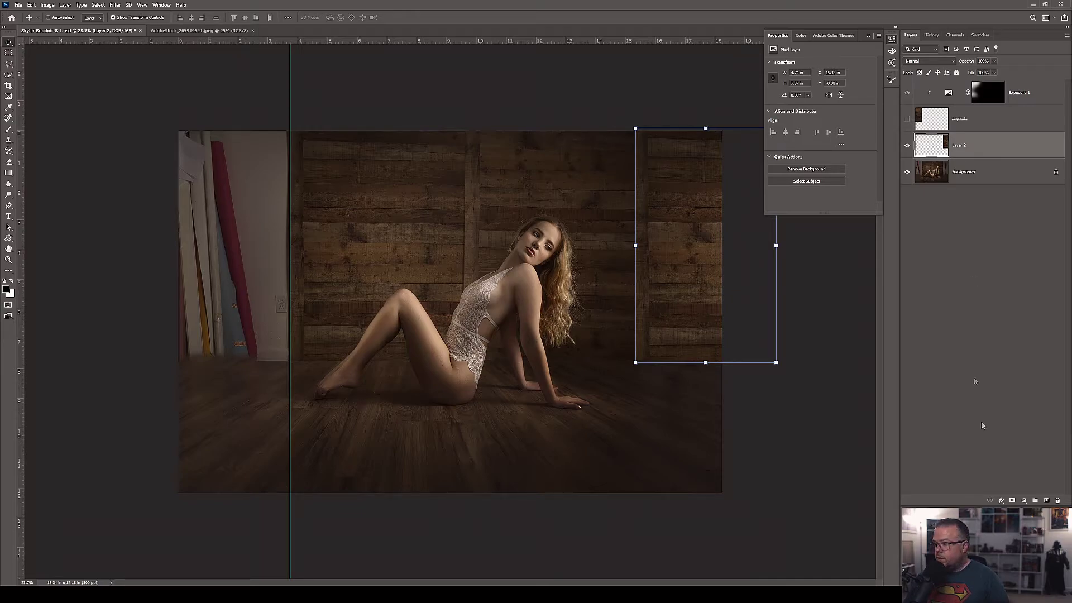
click(1023, 500)
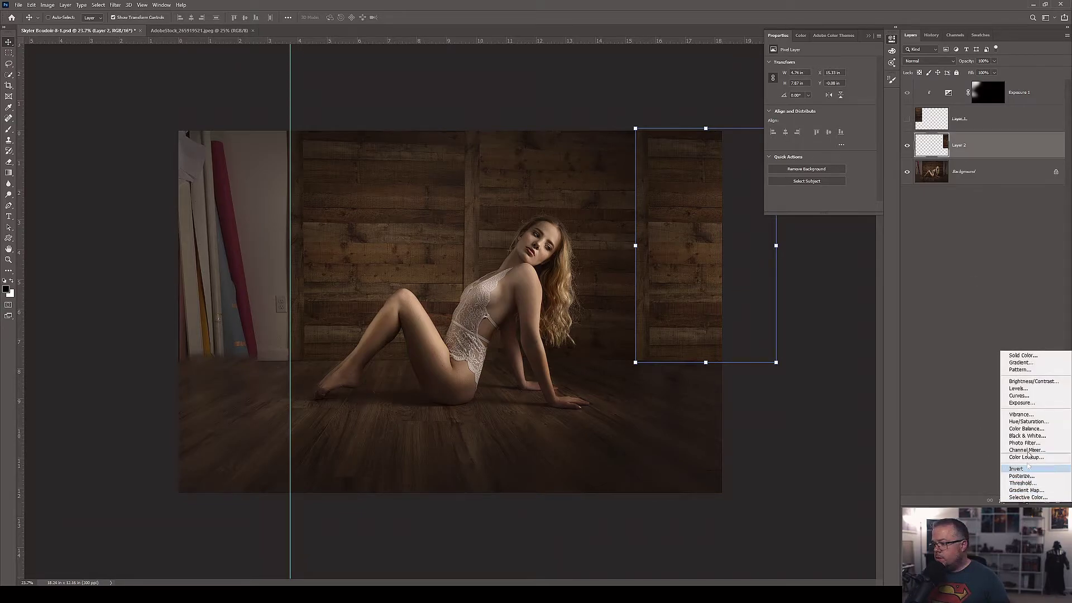
click(1025, 403)
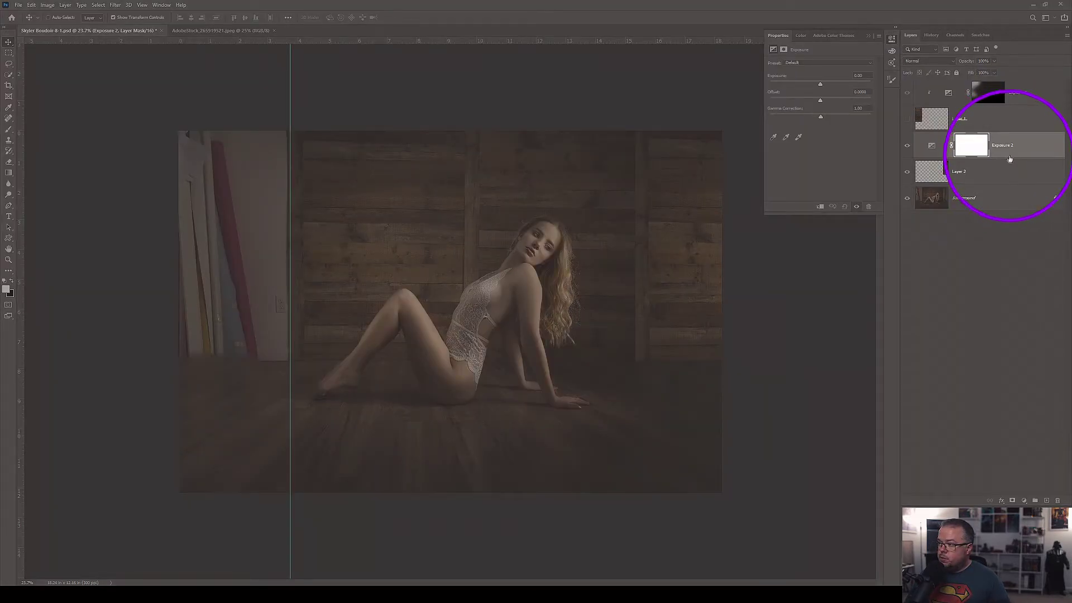
Clip Exposure 2 to Layer 2 and lower its Exposure and Gamma to darken the wood strip
drag(1009, 160, 1009, 154)
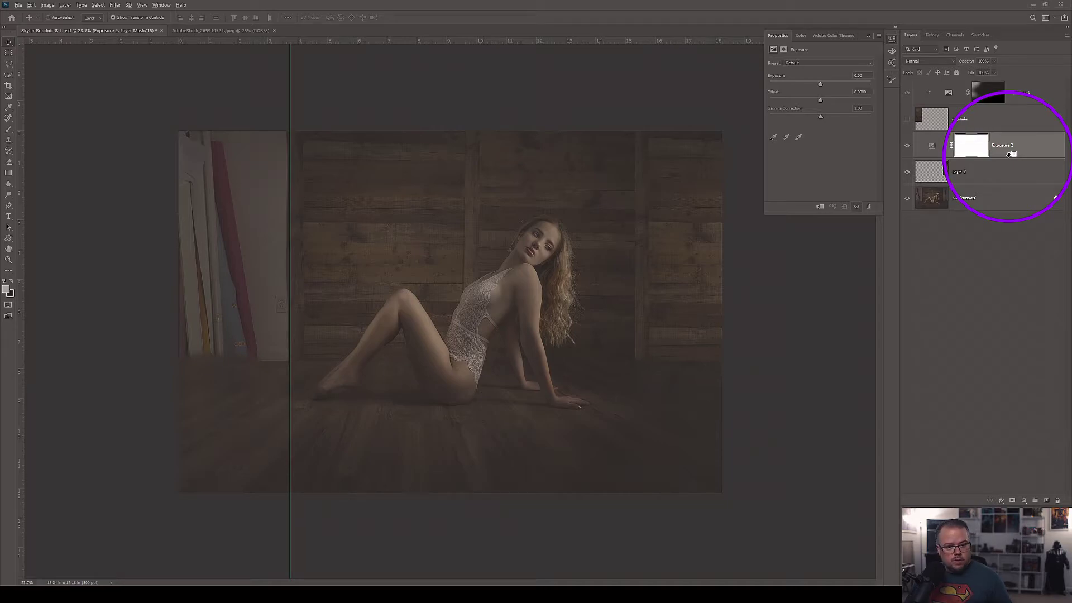
alt+click(1008, 154)
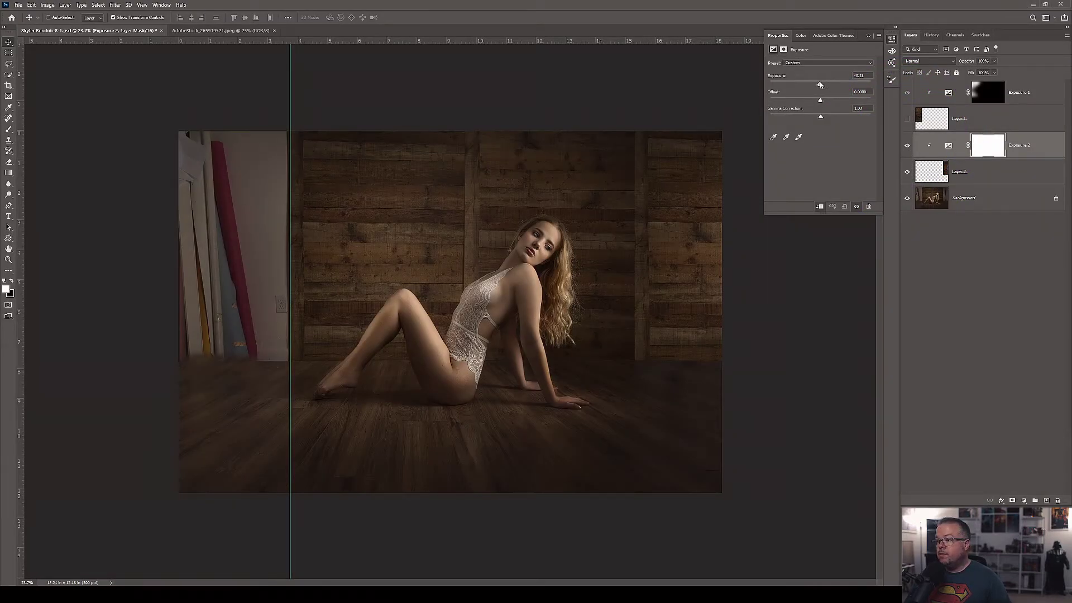
drag(820, 82, 813, 82)
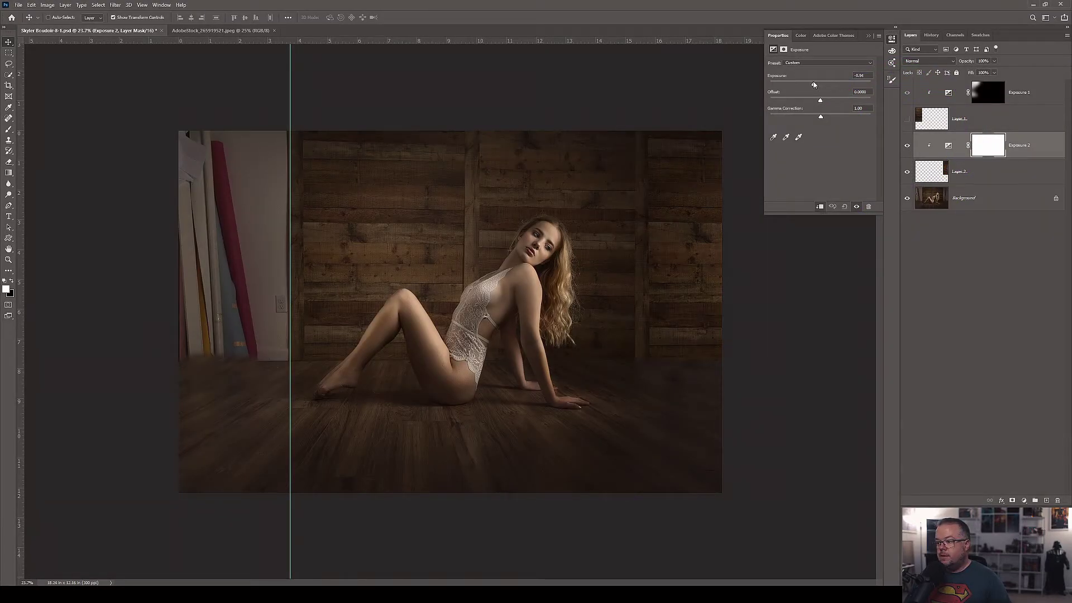
drag(821, 119, 826, 119)
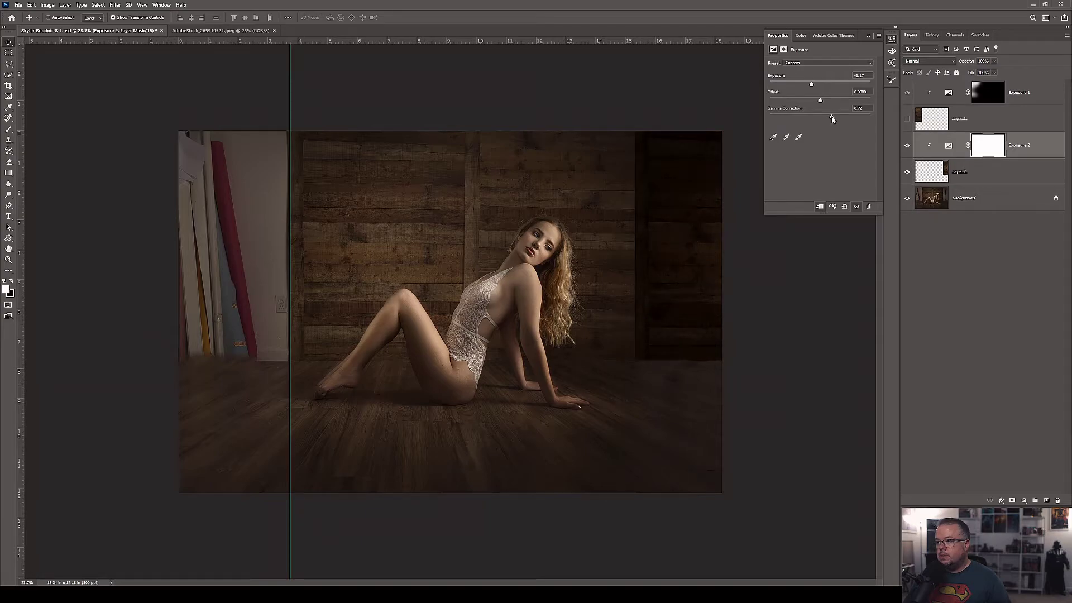
Invert Exposure 2's mask to black, switch to the Brush, and show Layer 1's wood panel again
click(984, 147)
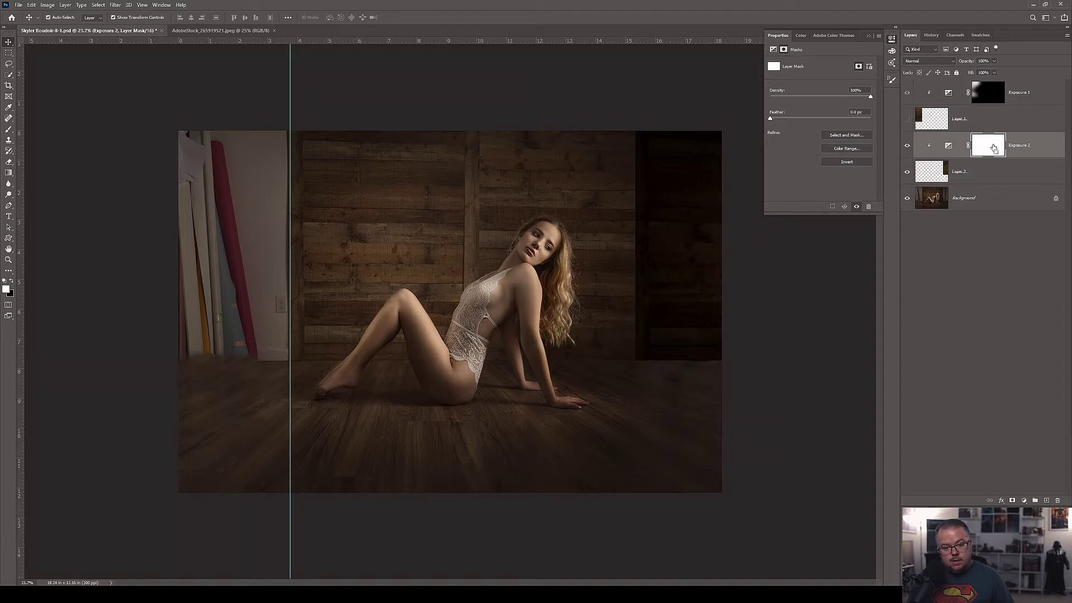
key(ctrl+i)
key(b)
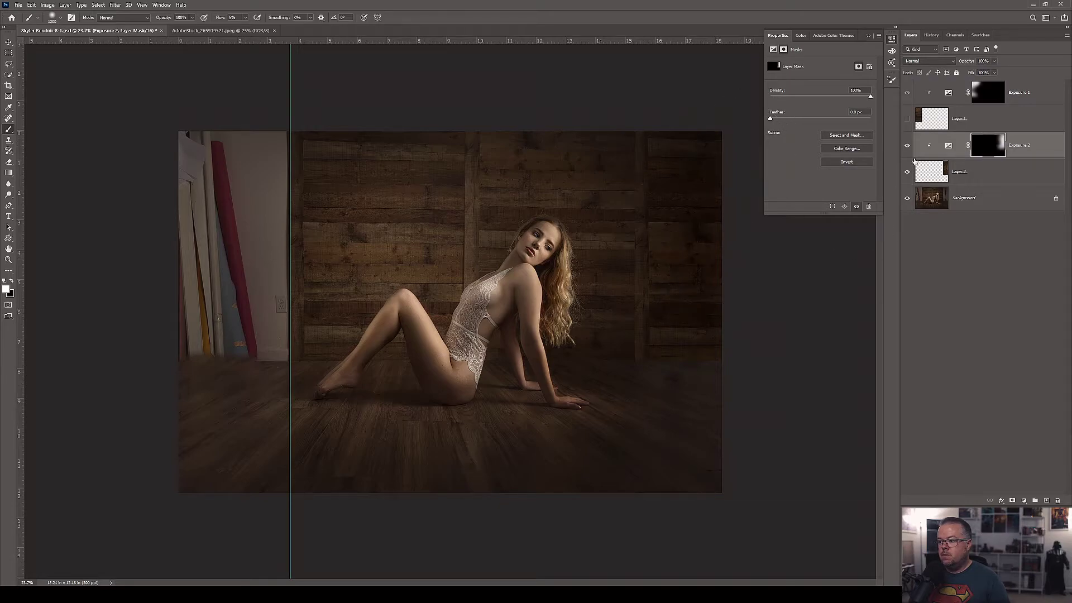
click(908, 120)
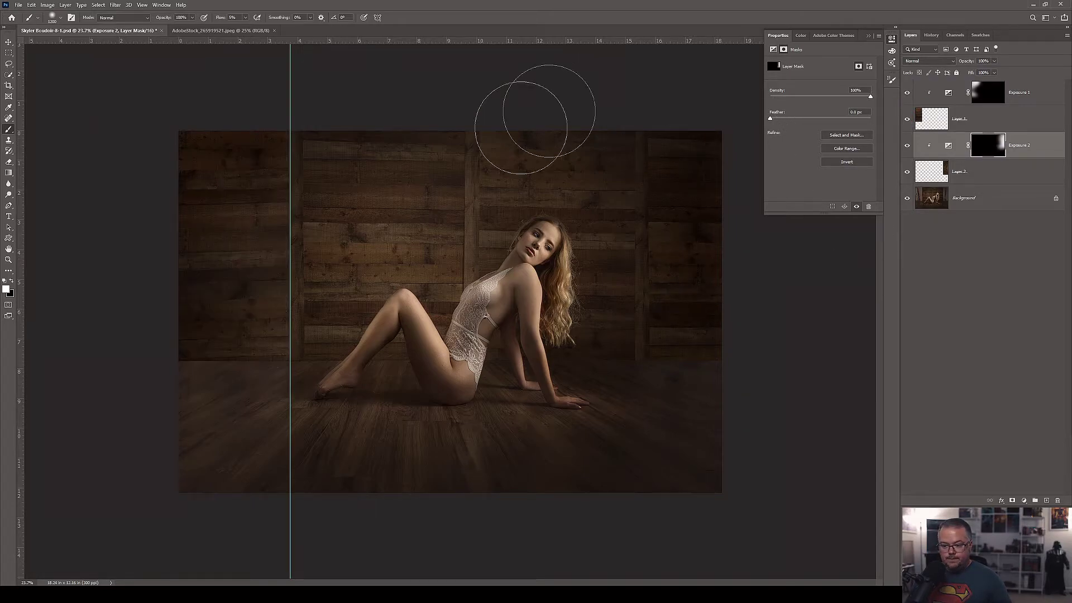
Clear the vertical guide with View > Clear Guides, zoom out, and switch to the Move tool
click(142, 5)
click(147, 223)
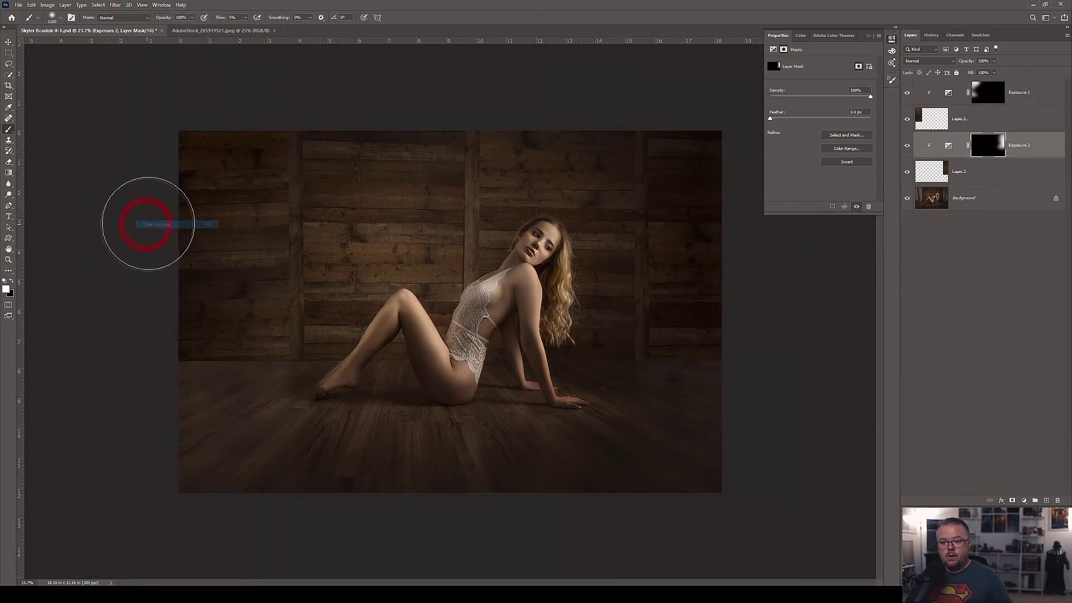
scroll(712, 102, down, 1)
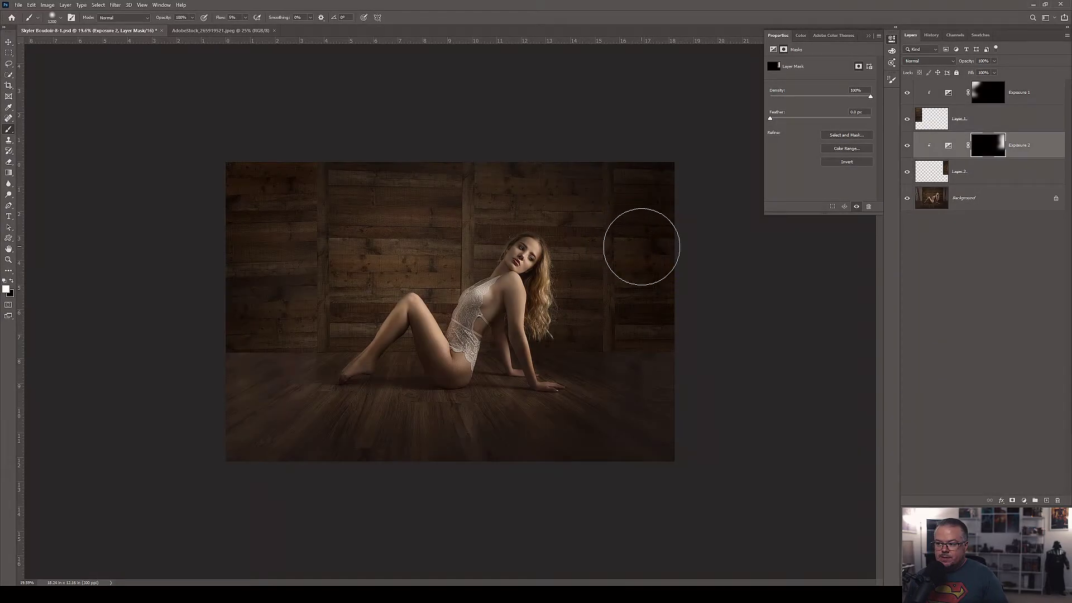
key(v)
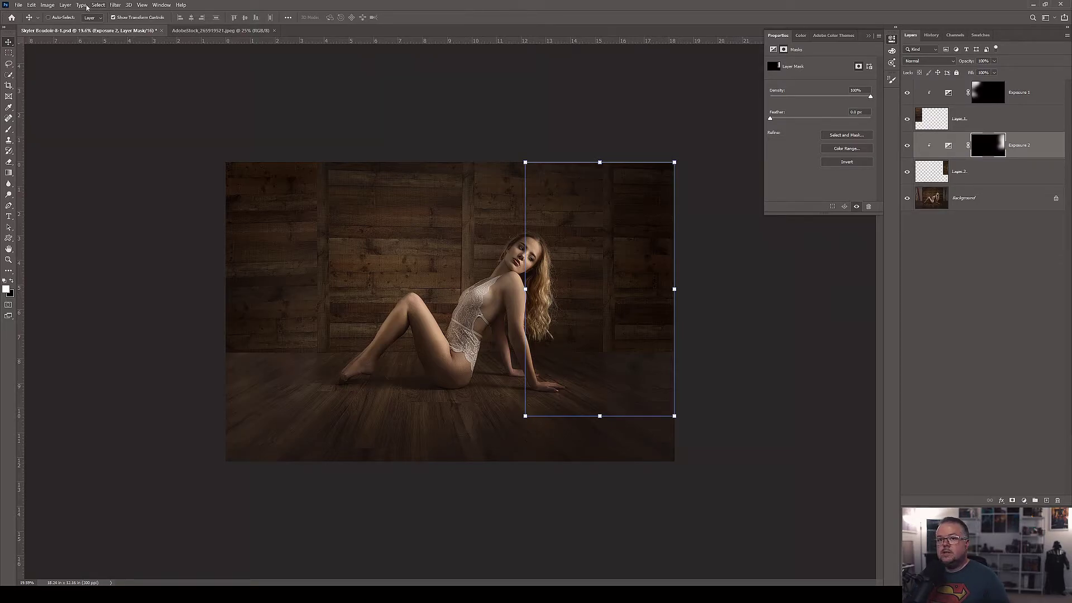
click(62, 5)
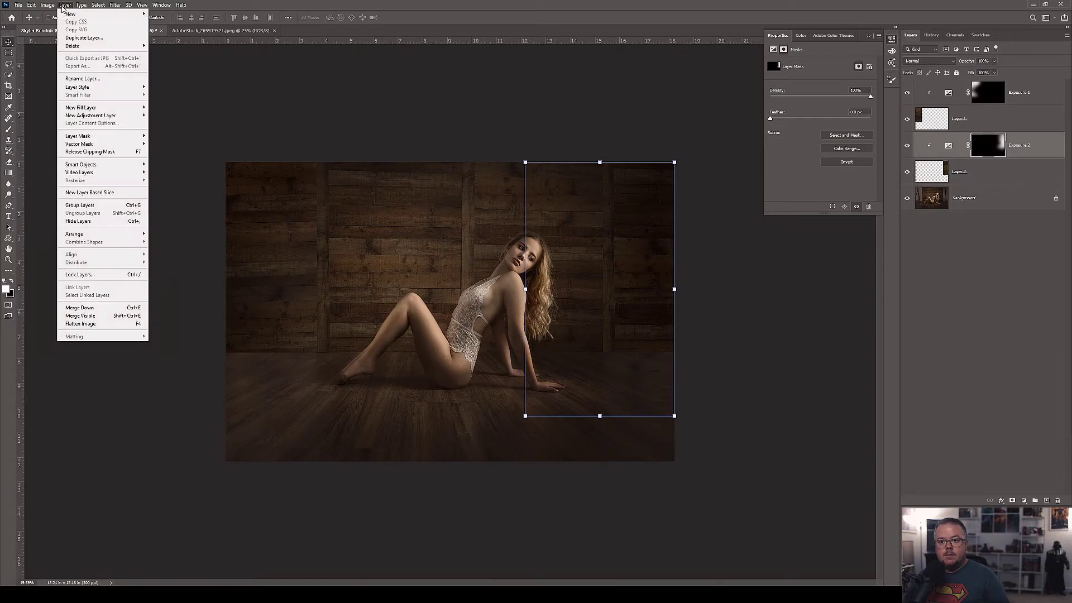
Merge the layers into the Background, unlock it as Layer 0, and show rule-of-thirds guides
click(102, 315)
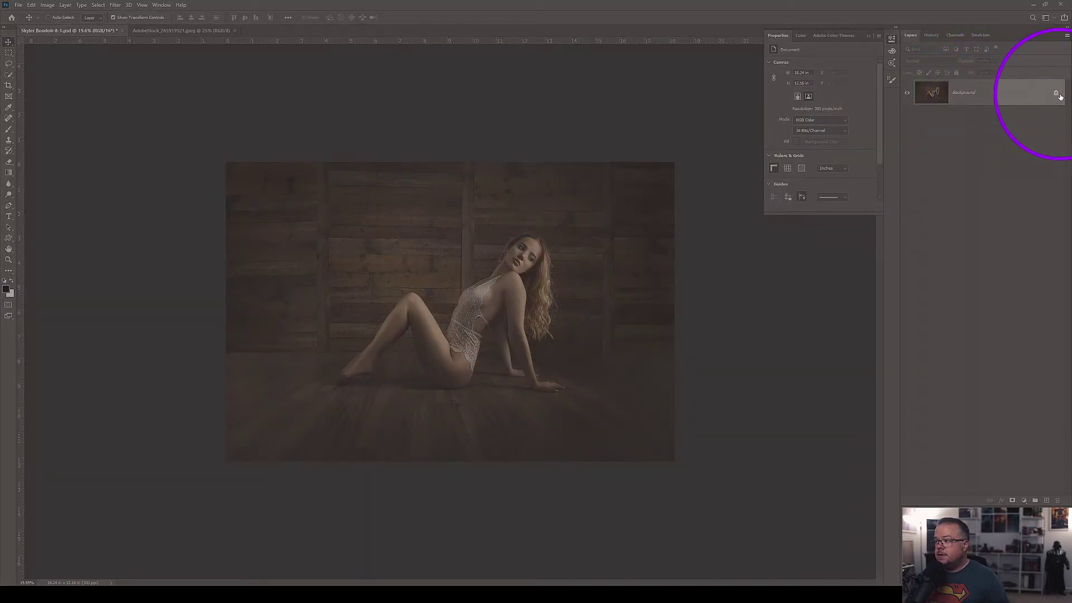
click(1055, 96)
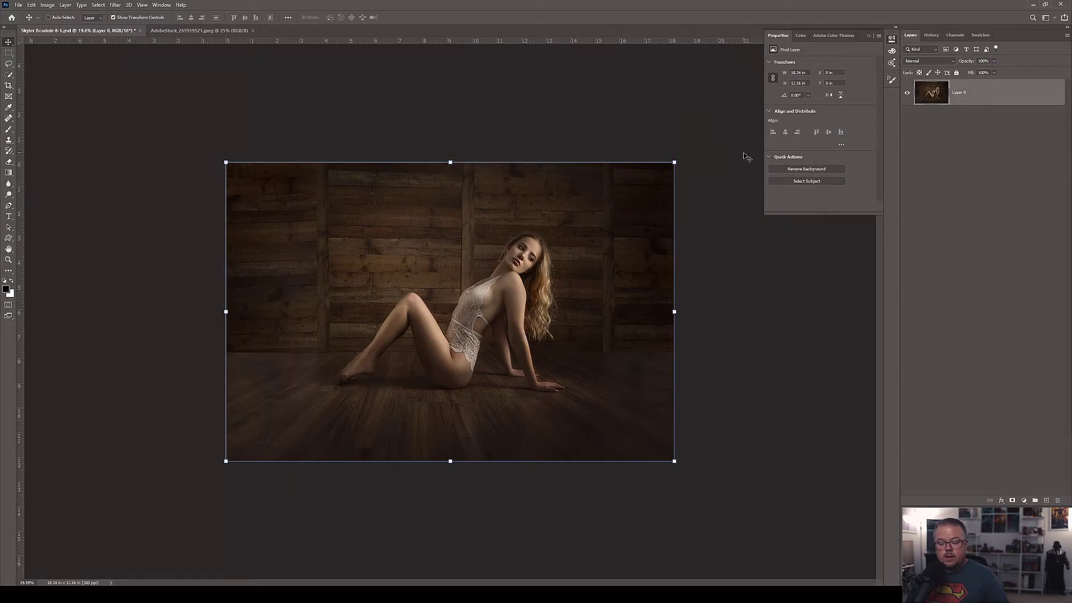
key(ctrl+semicolon)
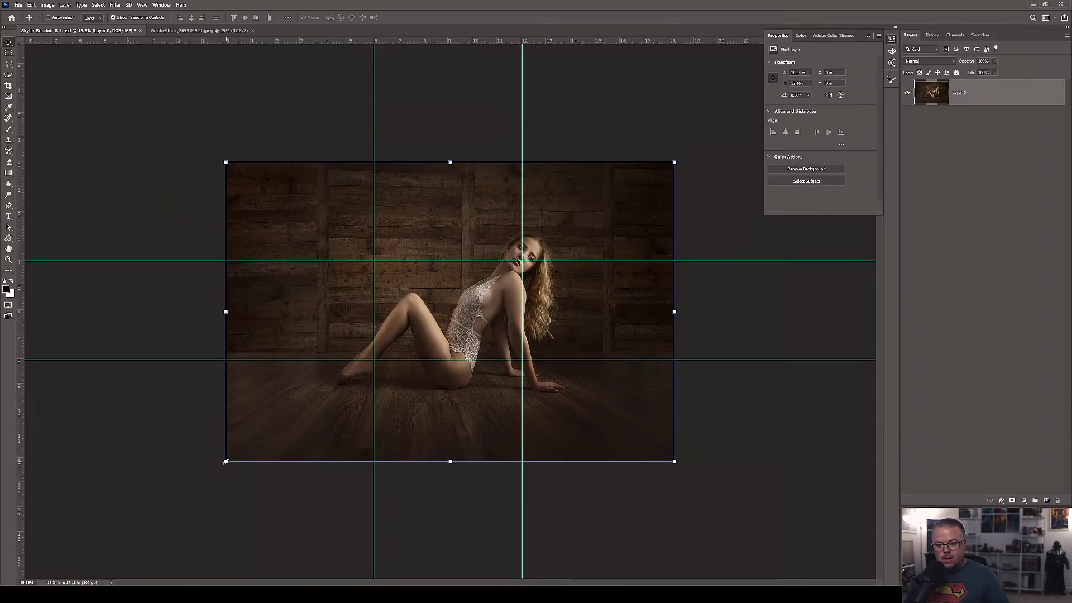
Free-transform the photo slightly larger than the canvas, nudge it up and right, and commit
drag(225, 461, 198, 501)
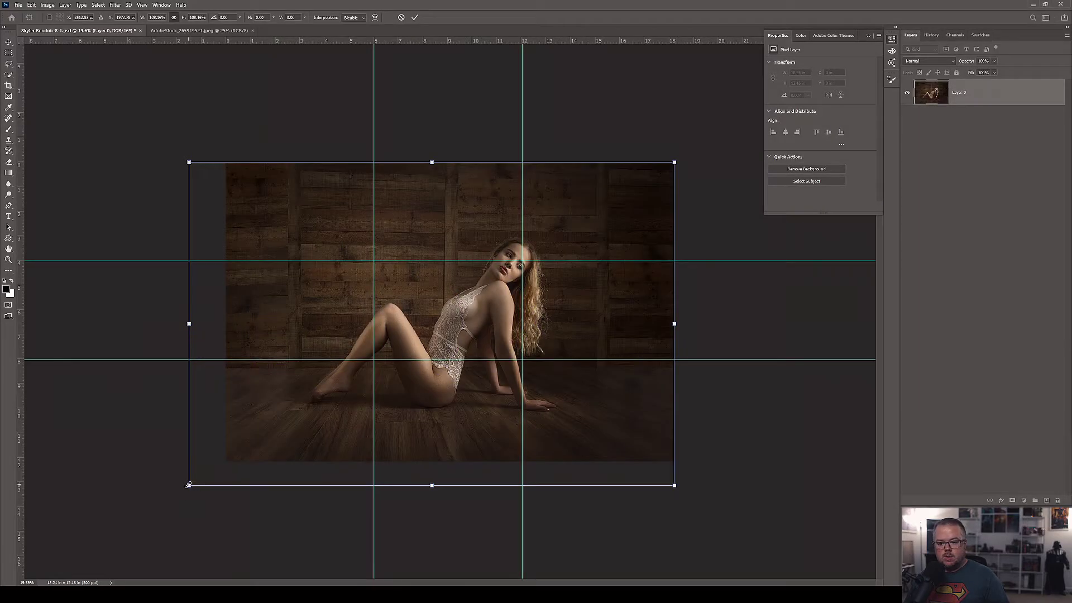
drag(188, 485, 190, 485)
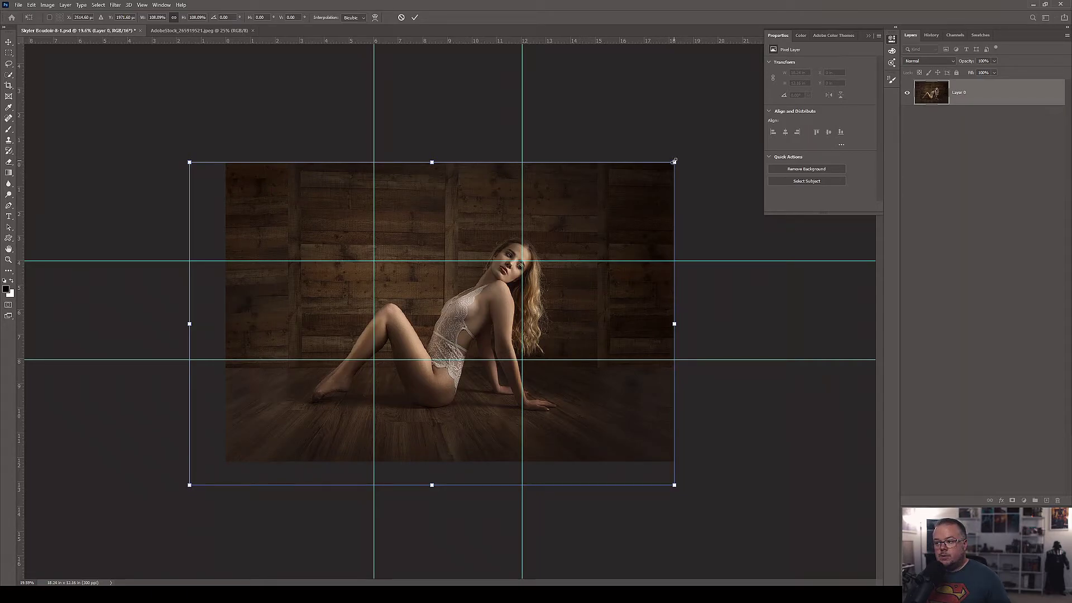
drag(677, 162, 692, 148)
drag(619, 258, 620, 252)
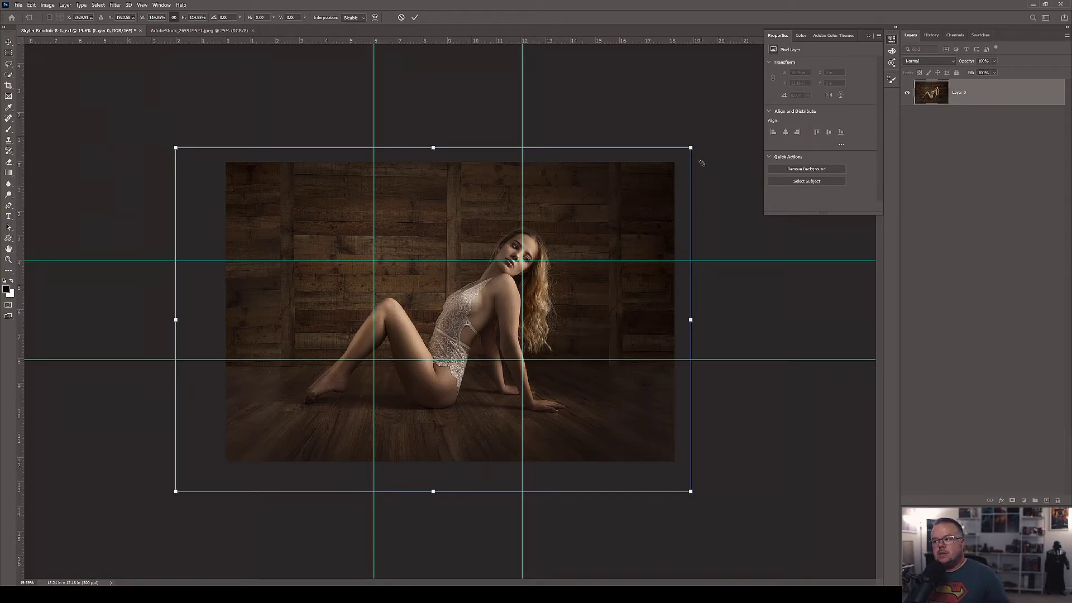
drag(692, 146, 697, 141)
drag(176, 492, 174, 494)
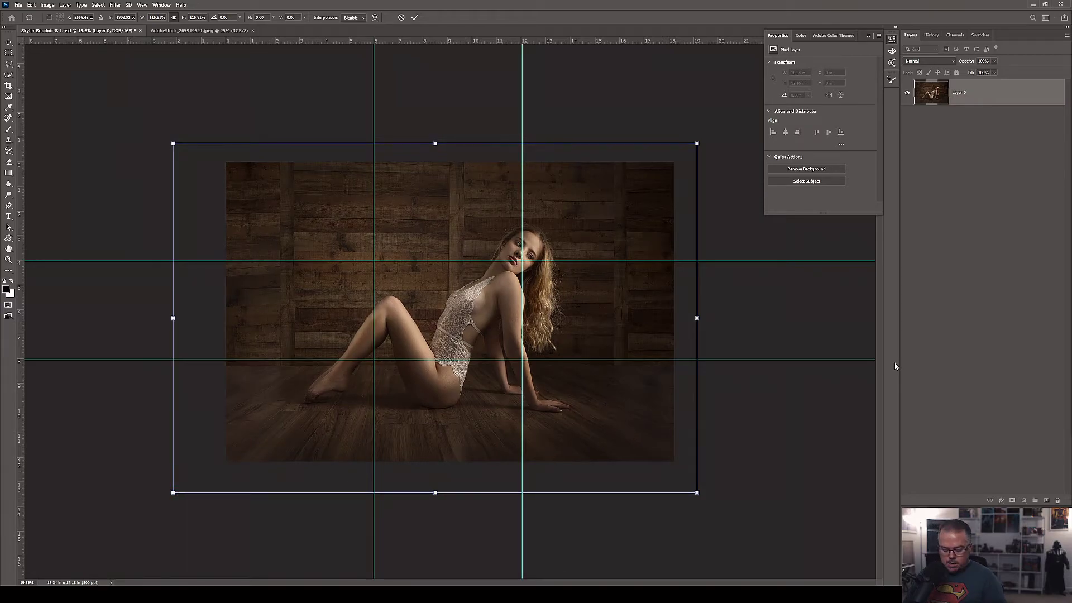
key(Return)
Clear all guides and flatten the image into a single Background layer
click(142, 5)
click(162, 224)
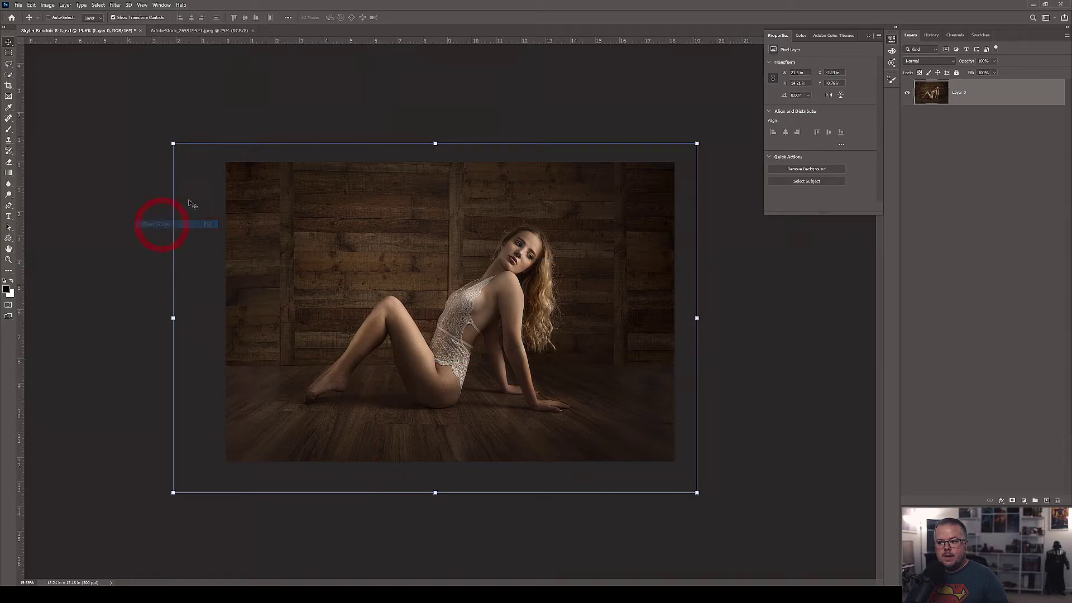
click(65, 5)
click(81, 323)
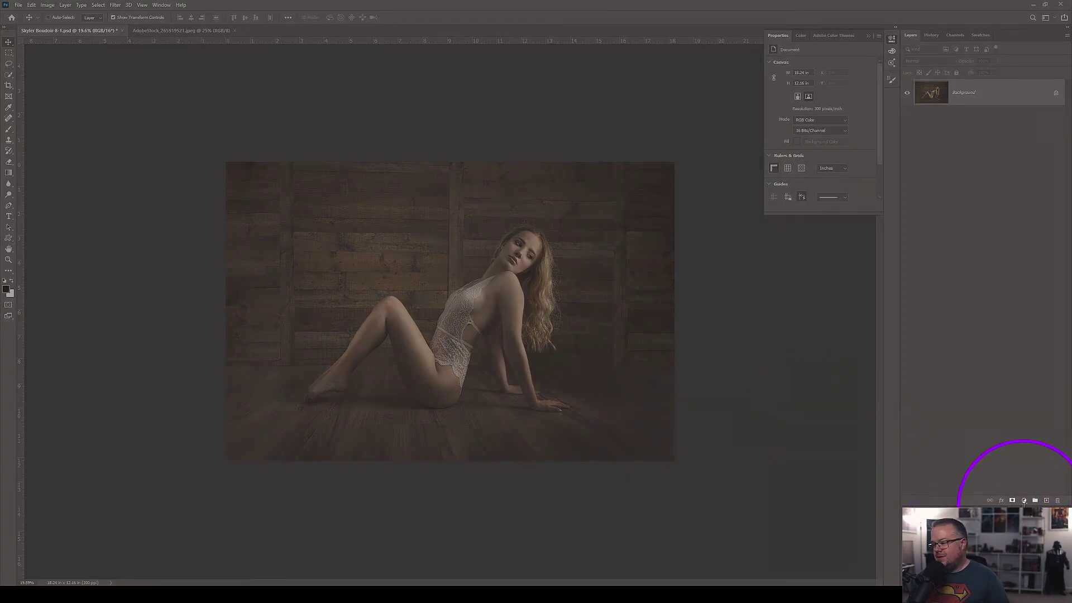
Add a black Solid Color fill layer and set its blend mode to Soft Light
click(1024, 500)
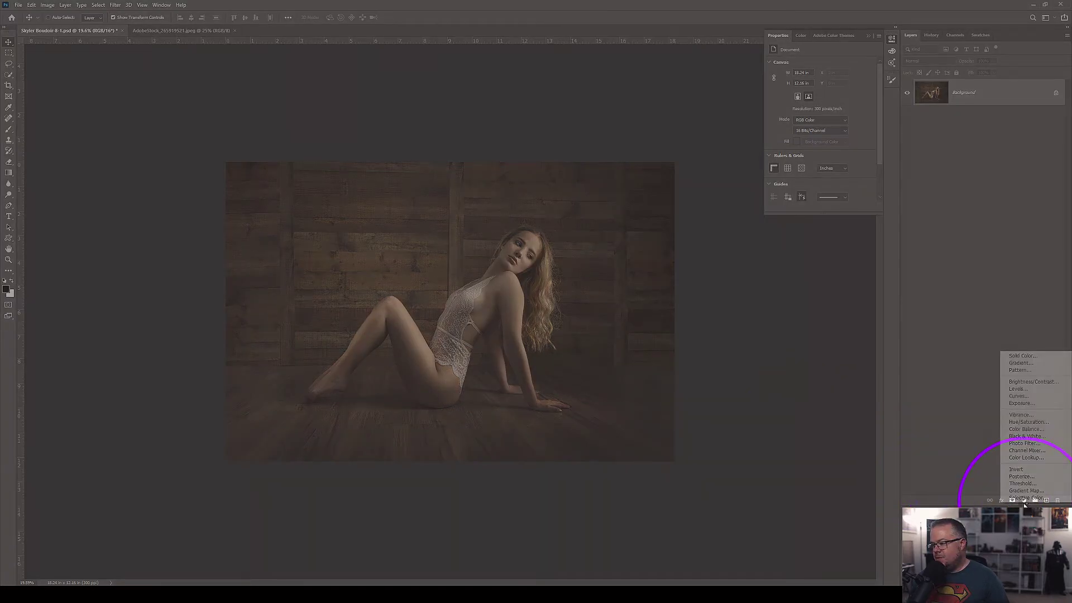
click(1021, 356)
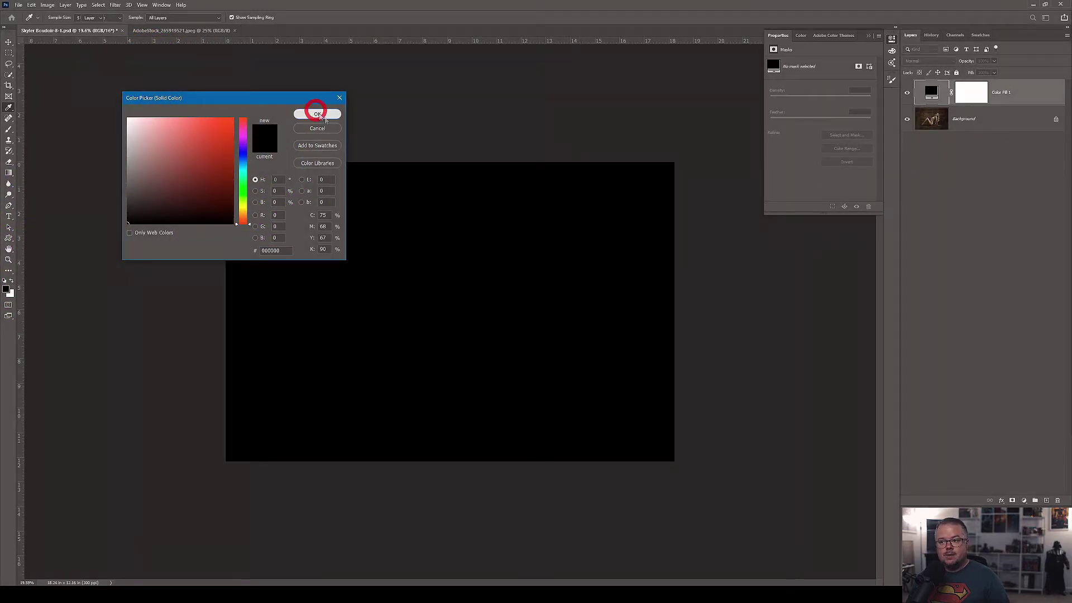
click(316, 114)
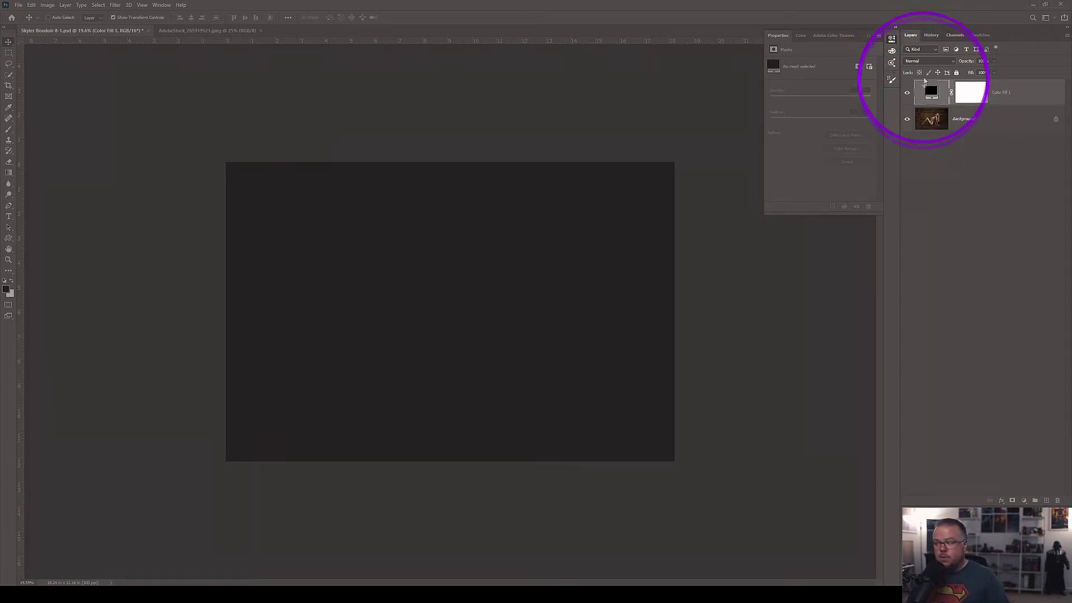
click(927, 61)
click(913, 168)
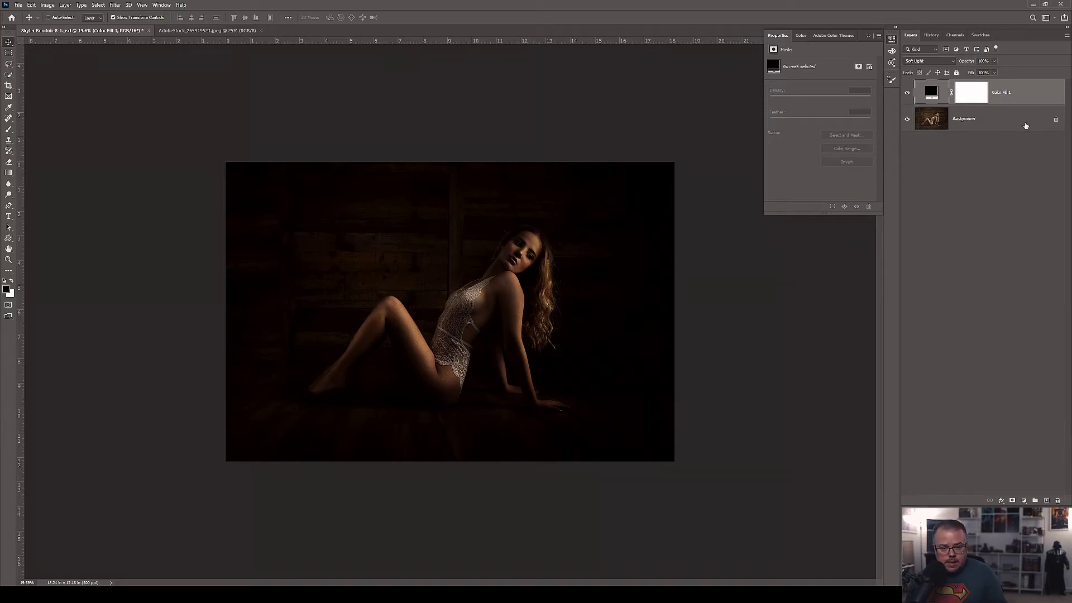
Select Color Fill 1's mask and refill it with plain white after resetting default colours
click(977, 92)
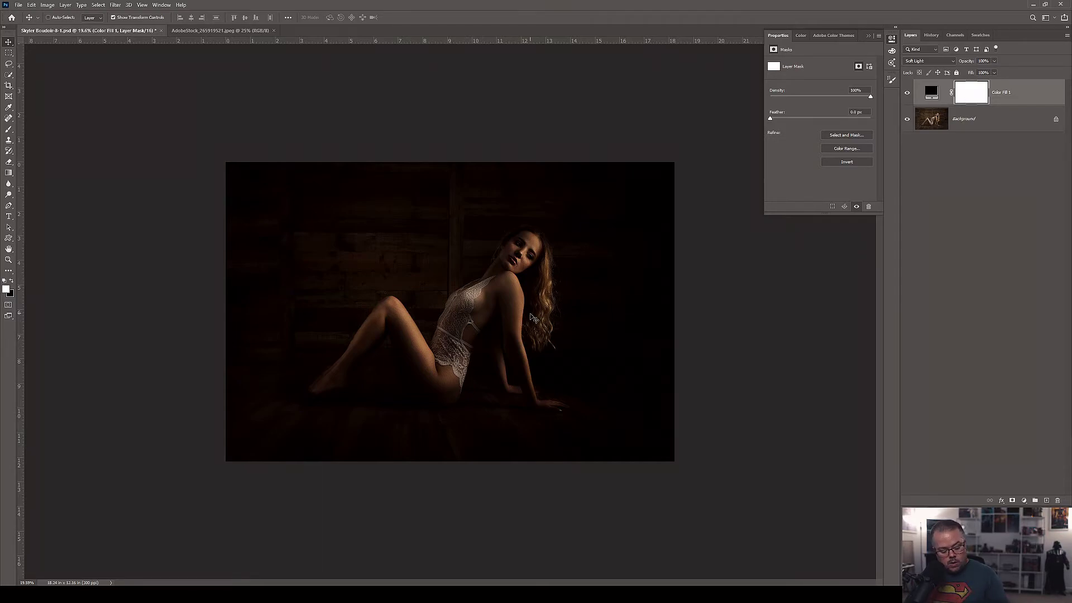
mouse_move(436, 257)
mouse_down()
mouse_move(419, 242)
mouse_move(467, 282)
mouse_move(484, 266)
mouse_move(426, 239)
mouse_move(454, 303)
mouse_move(464, 290)
mouse_move(256, 299)
mouse_up()
key(d)
key(alt+BackSpace)
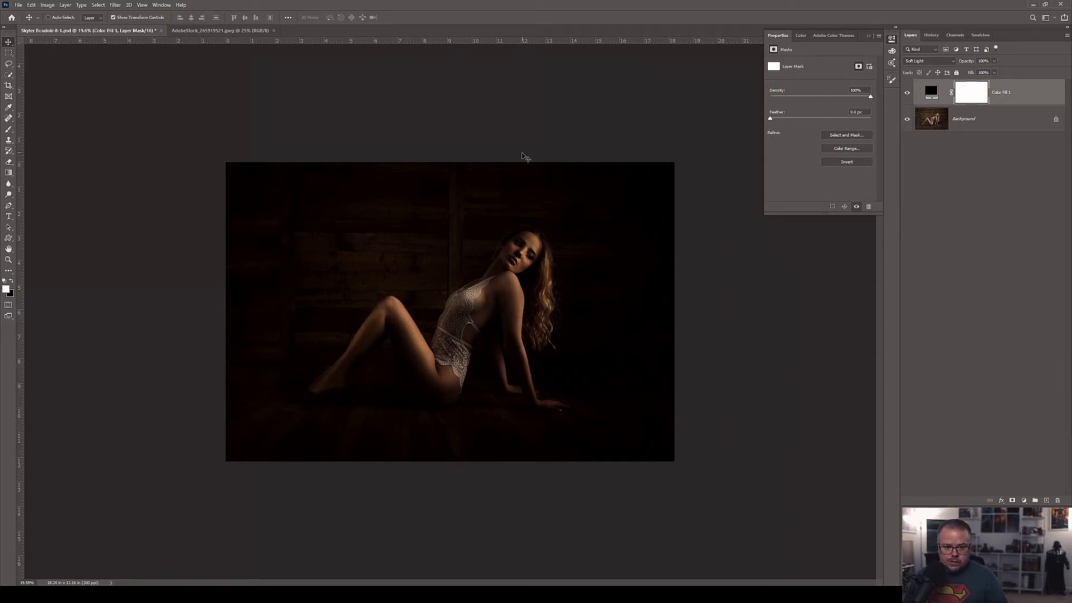
click(9, 173)
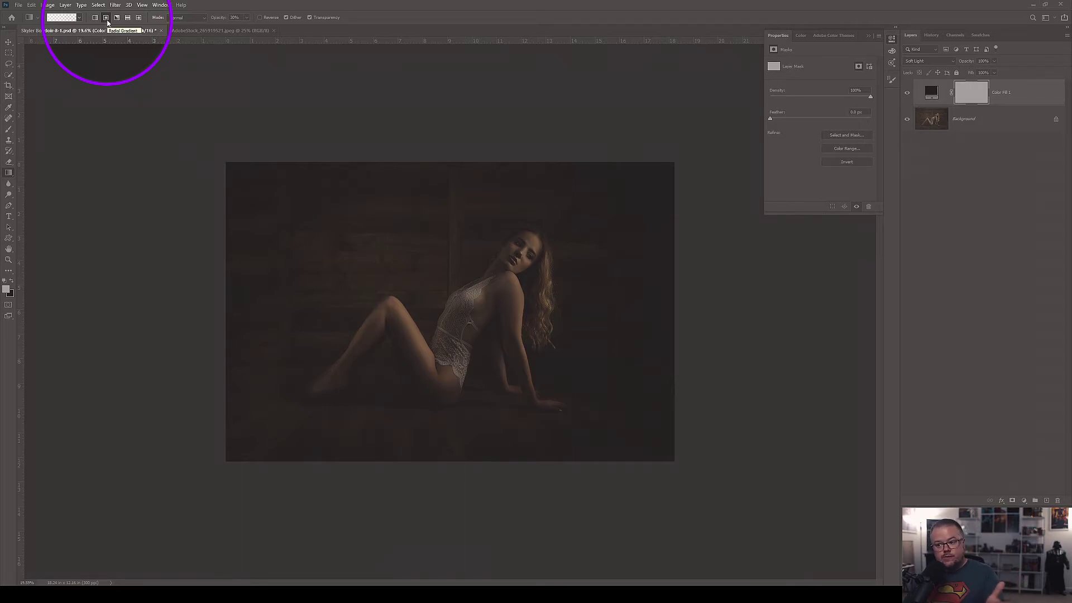
Choose the Basics Foreground to Transparent gradient, set black as foreground, and target the fill mask
click(78, 19)
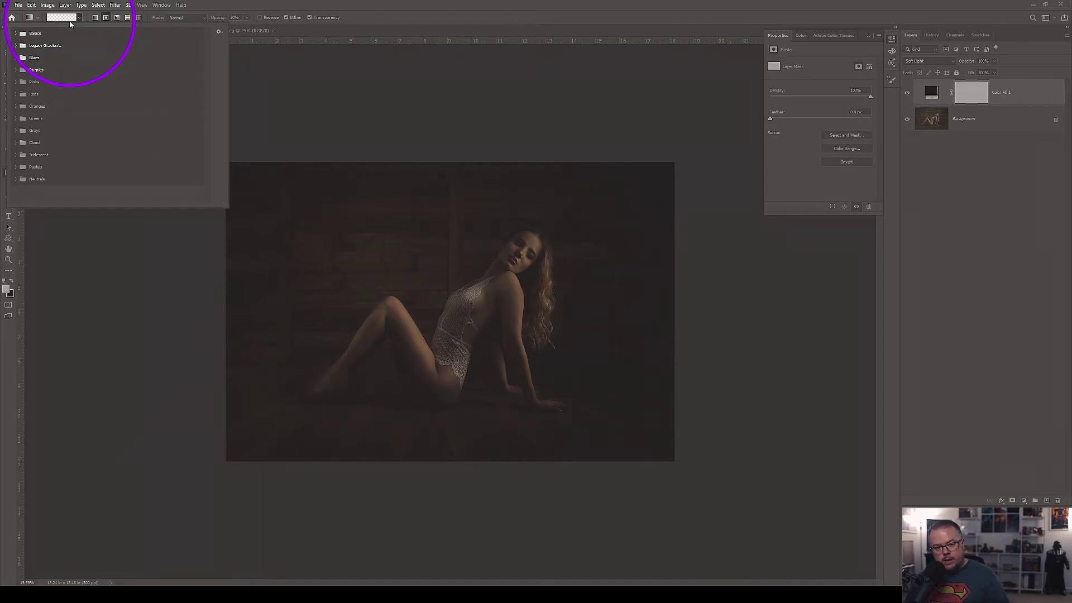
click(78, 17)
click(79, 17)
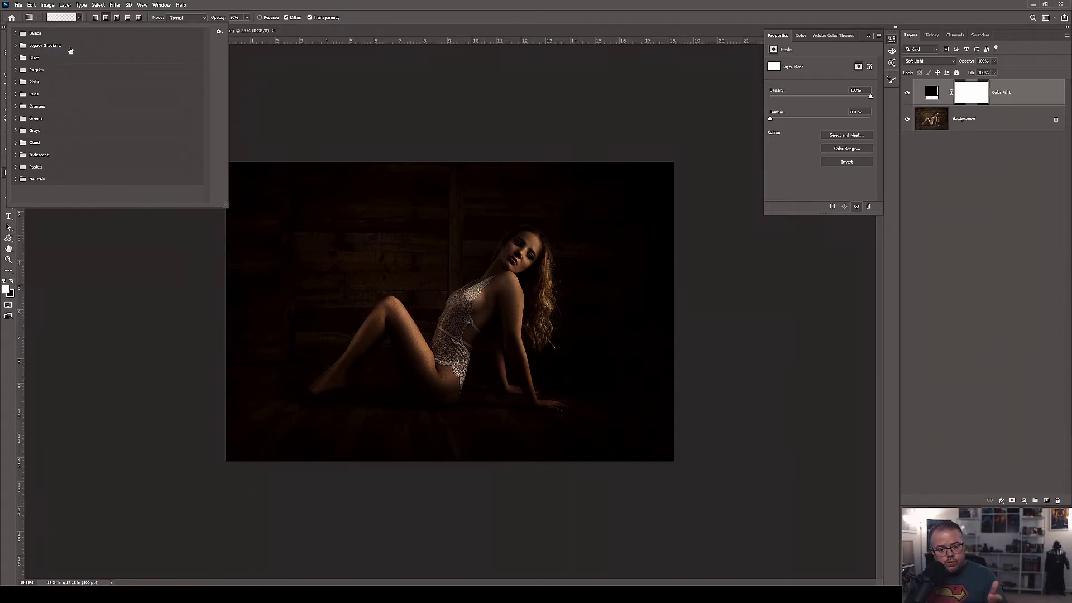
click(79, 21)
click(79, 20)
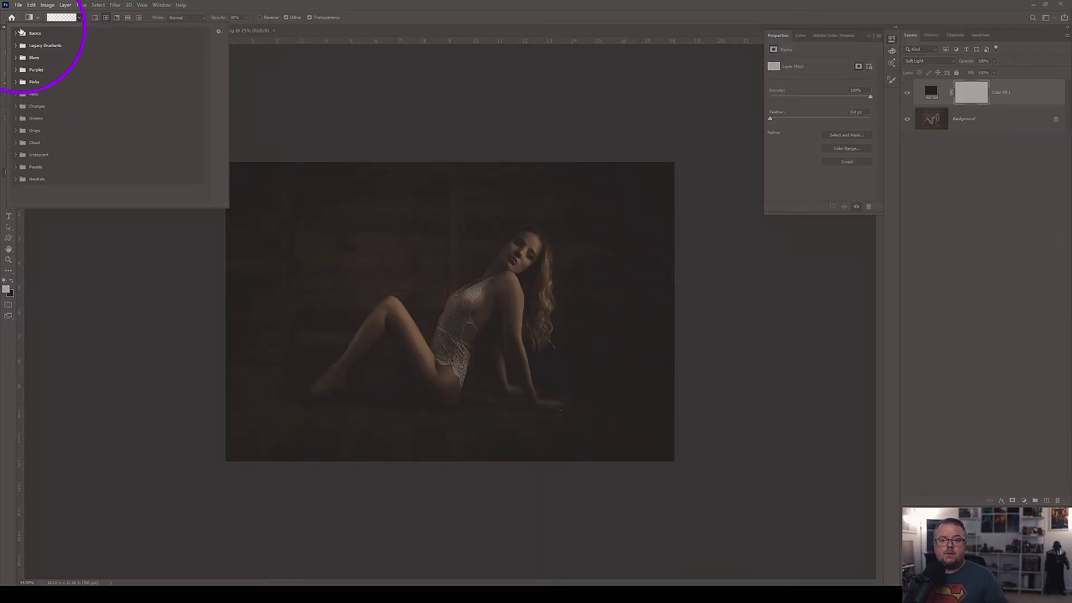
click(15, 34)
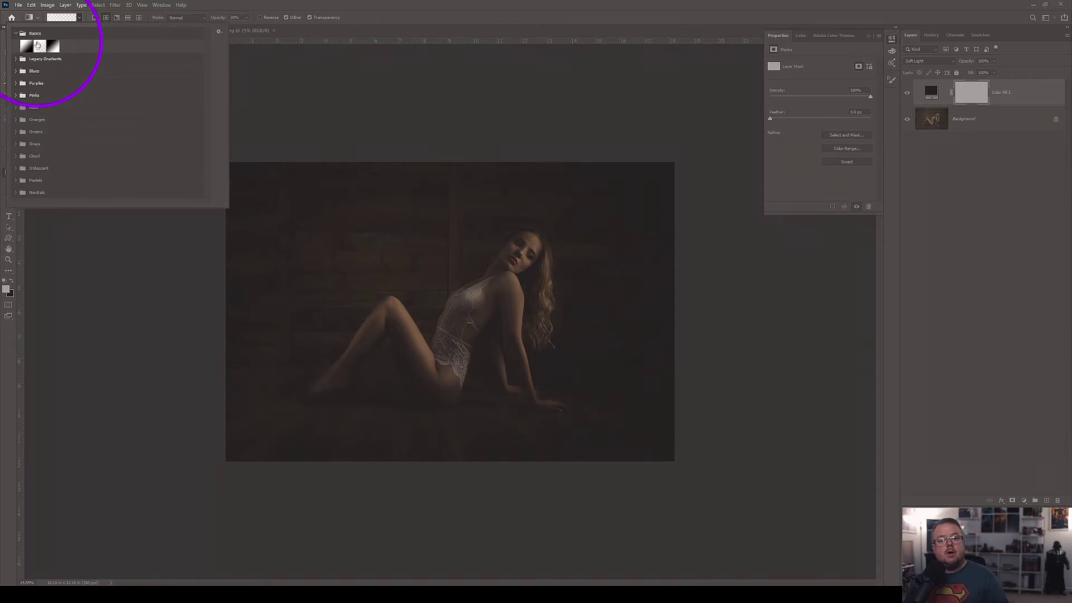
click(41, 50)
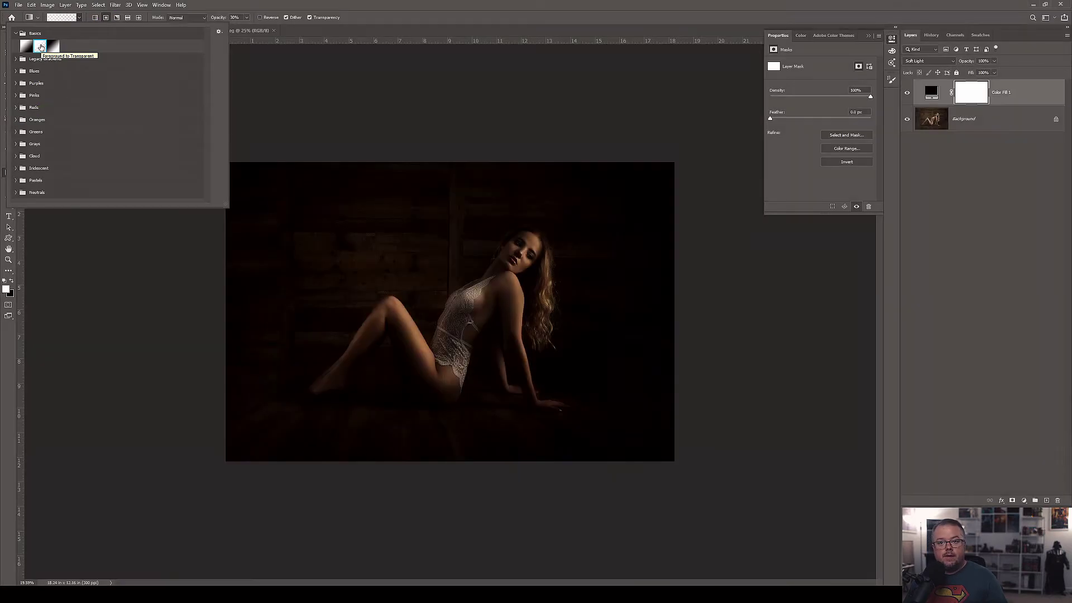
double_click(40, 47)
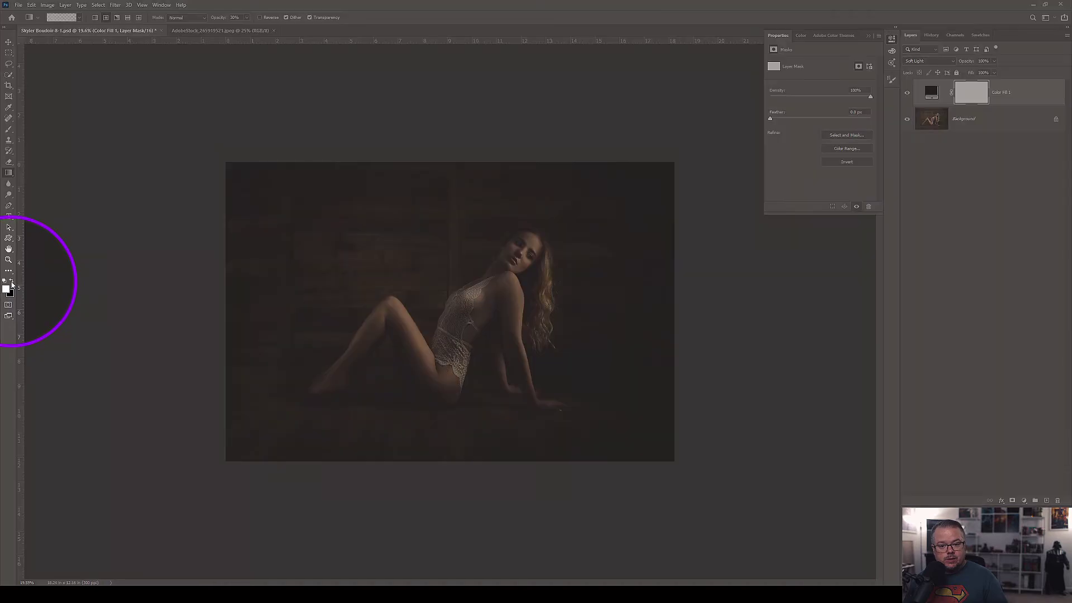
click(11, 282)
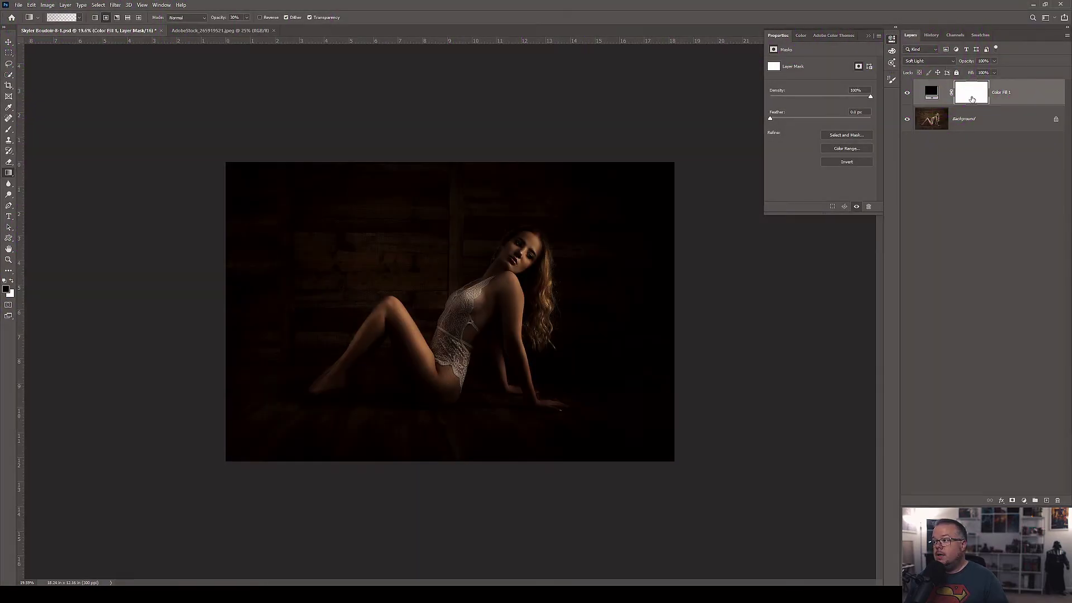
click(970, 96)
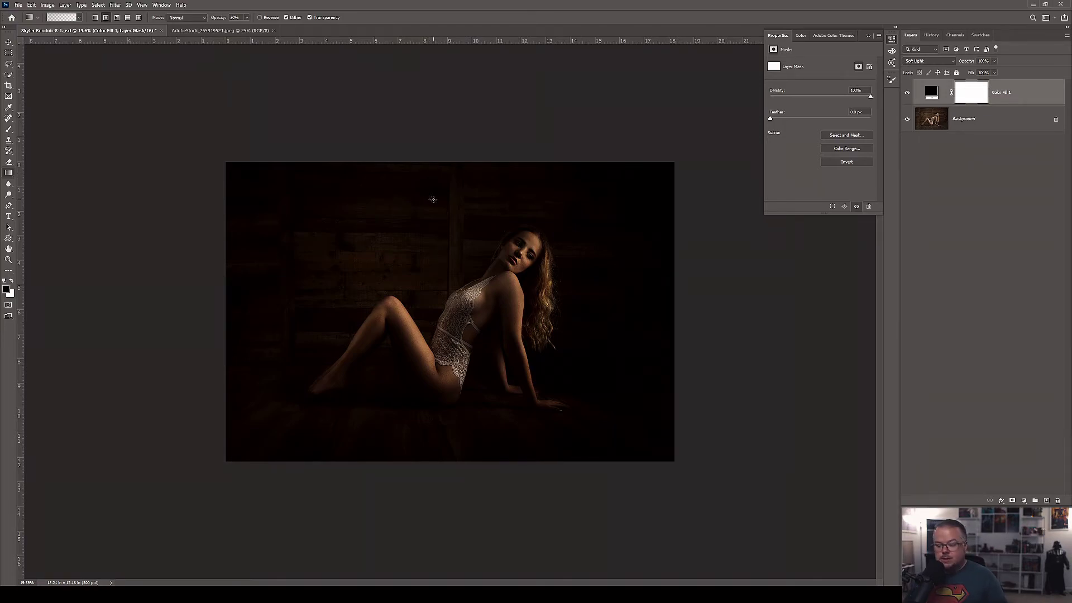
Drag several gradients outward from the model's shoulder on the mask, checking the mask alone once
drag(462, 286, 720, 280)
drag(450, 292, 712, 285)
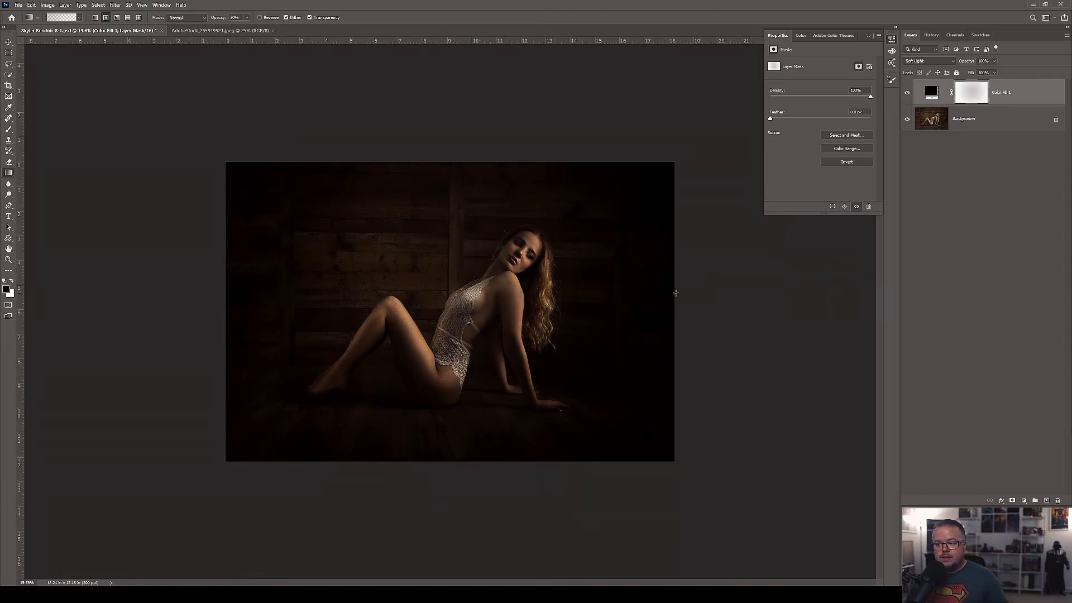
drag(480, 300, 849, 291)
drag(427, 296, 724, 289)
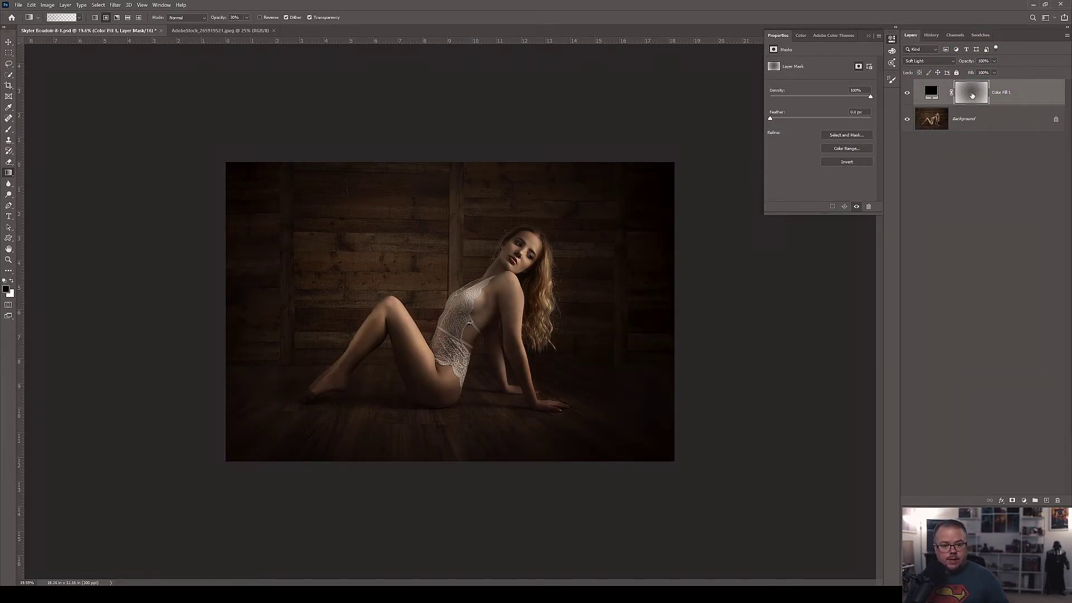
alt+click(972, 96)
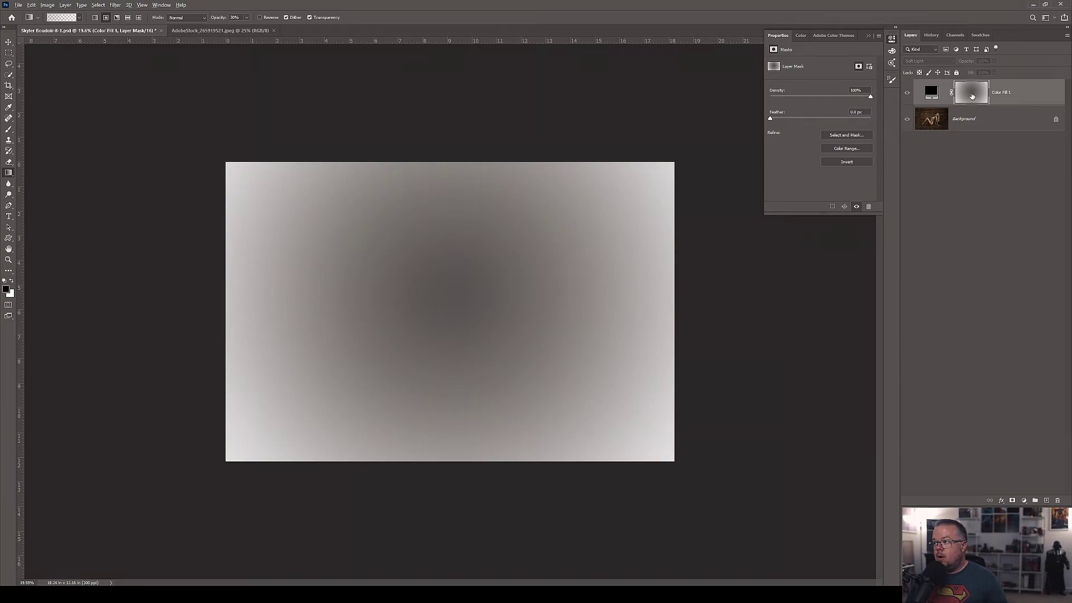
alt+click(971, 96)
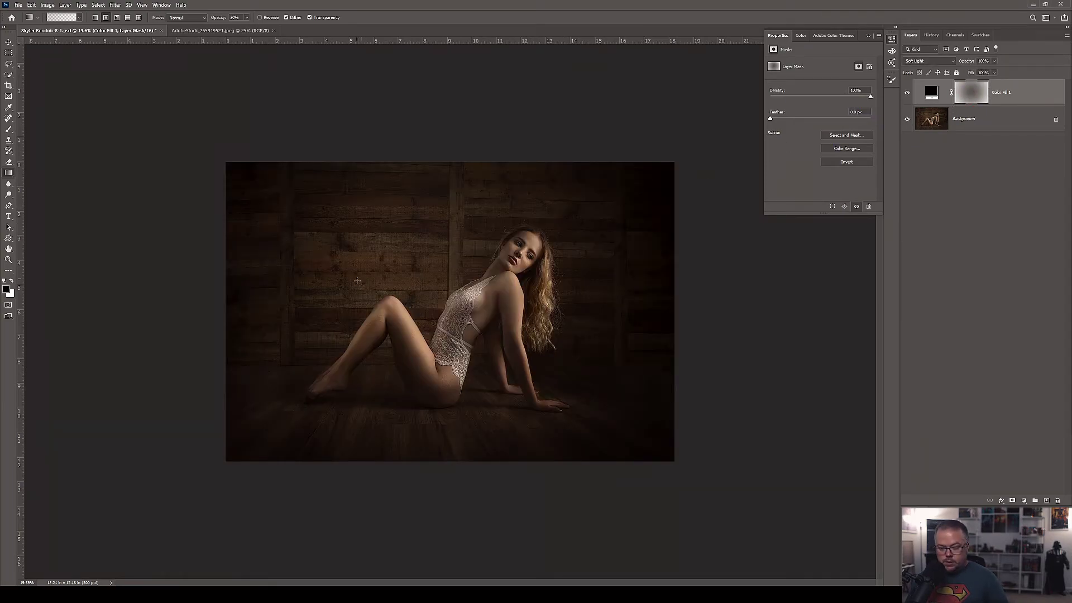
drag(523, 290, 759, 275)
drag(484, 295, 718, 280)
drag(462, 313, 849, 273)
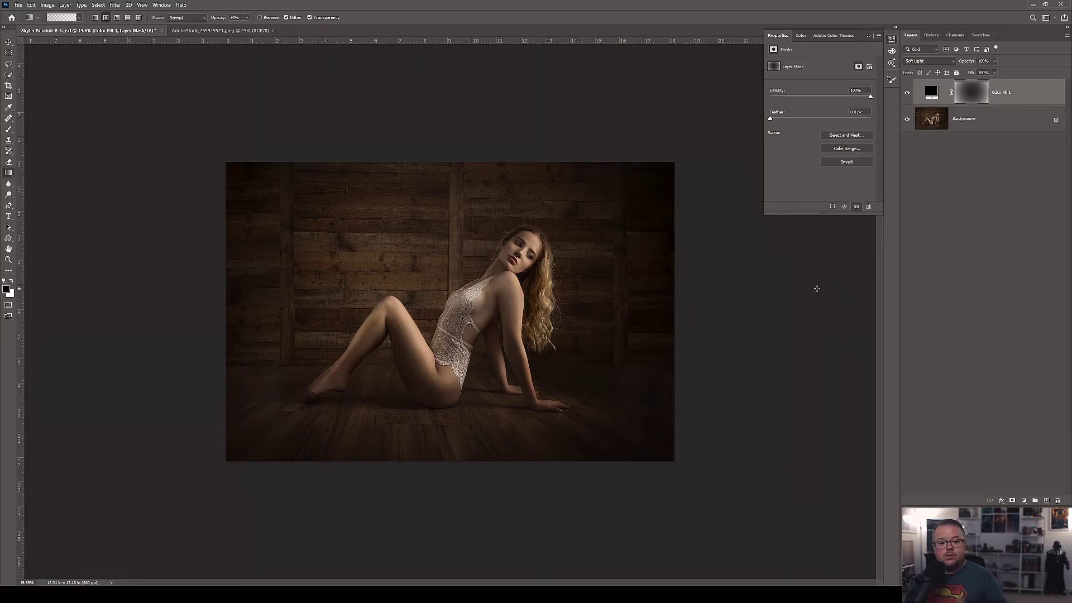
Drop Color Fill 1's opacity to about 75% and toggle its visibility to compare before and after
click(994, 72)
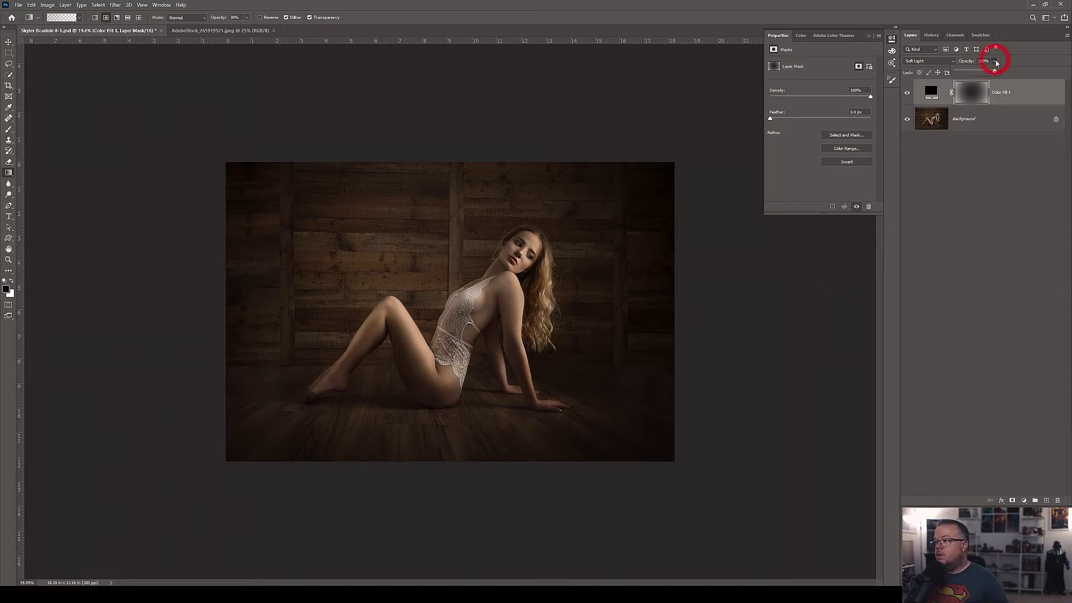
drag(997, 73, 985, 73)
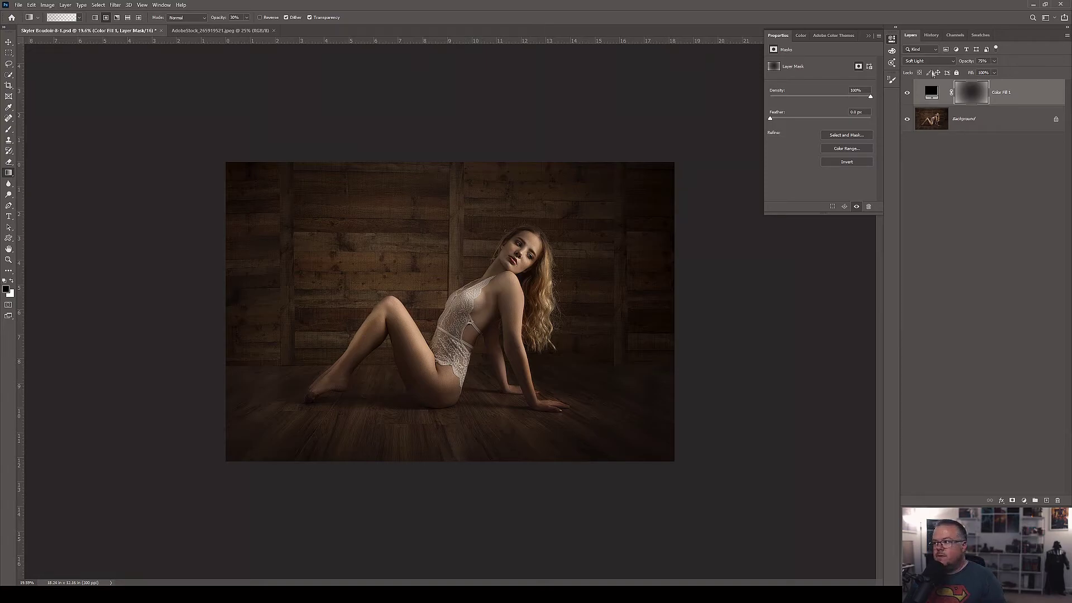
click(907, 93)
click(908, 94)
click(907, 94)
click(907, 94)
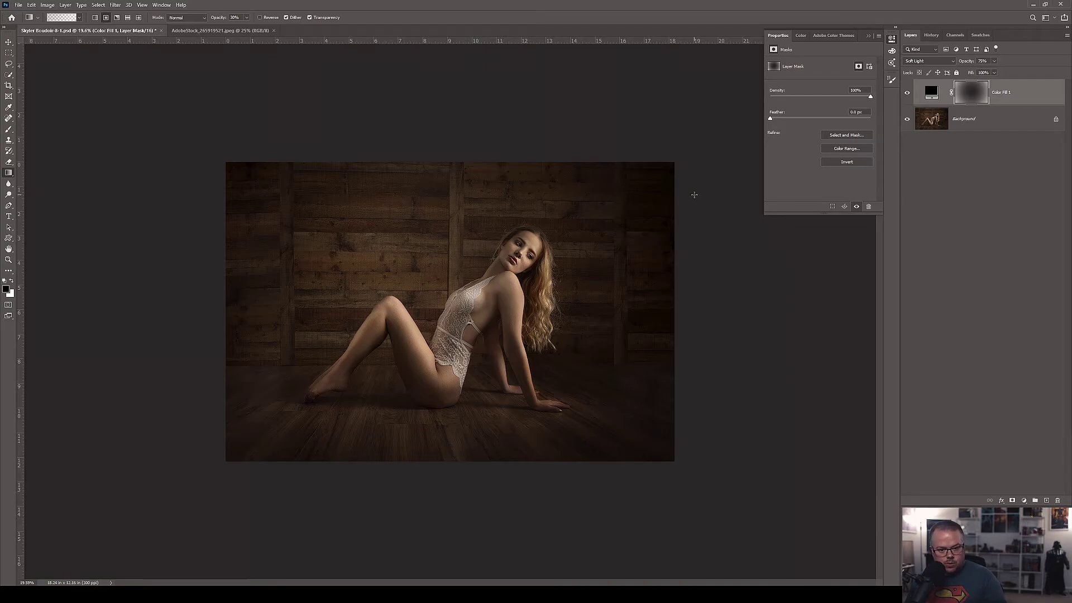
Switch to the AdobeStock_265919521.jpeg grunge texture document tab
click(188, 31)
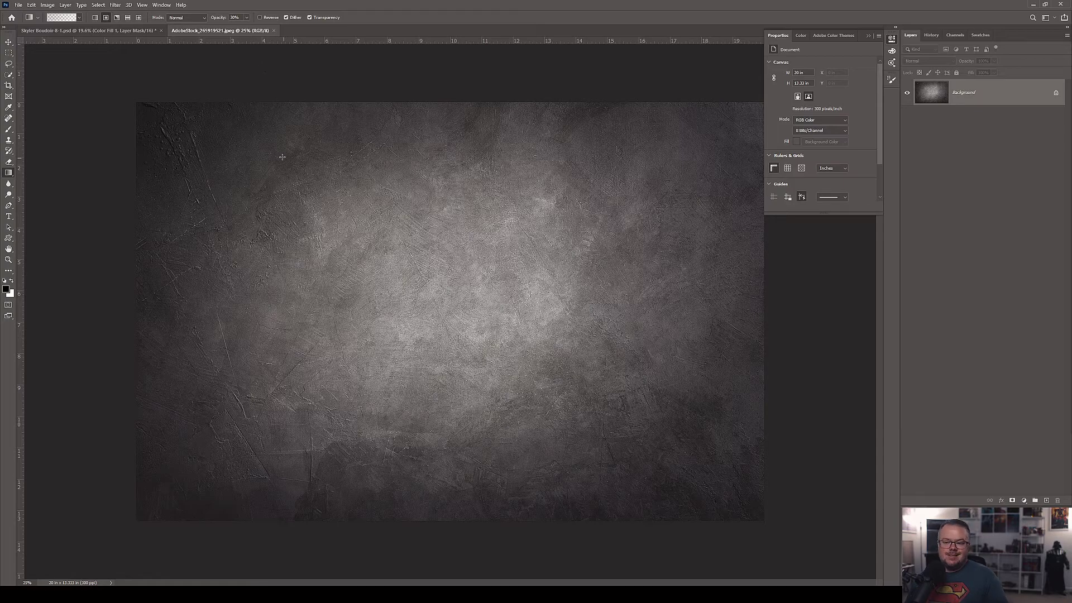
Drag the grunge texture with the Move tool into the boudoir photo, accepting the bit-depth warning
key(v)
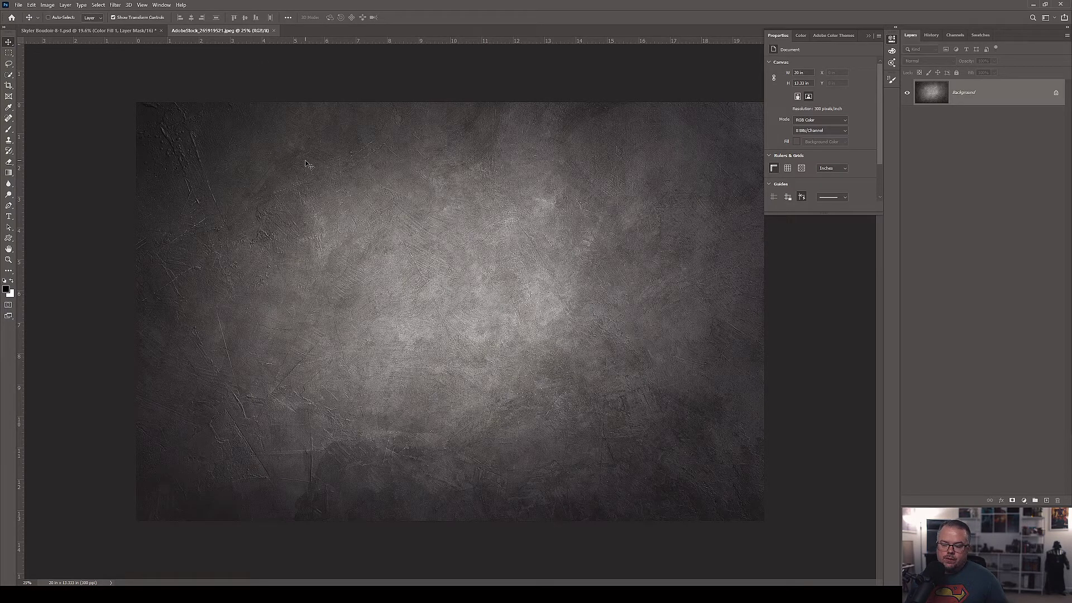
click(52, 31)
drag(52, 31, 434, 164)
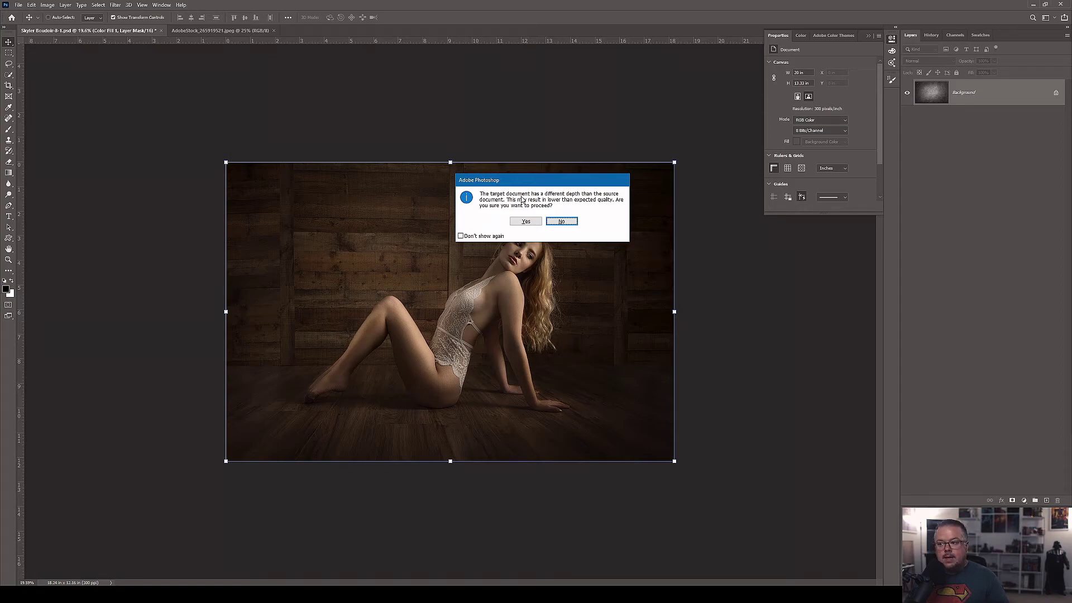
click(527, 221)
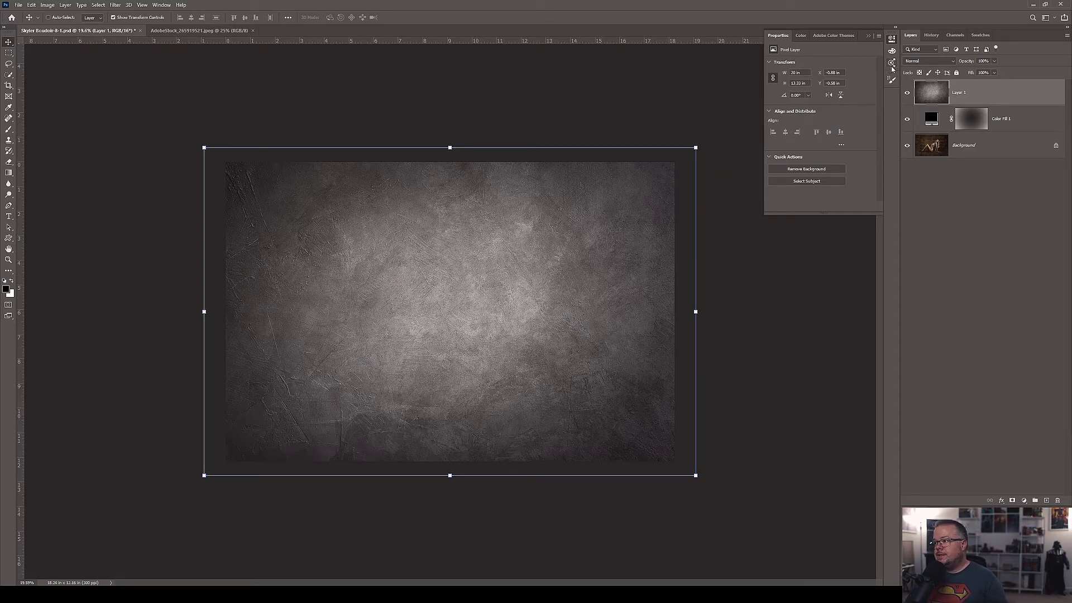
Try Soft Light on the texture layer, then set it back to Normal blending
click(927, 61)
click(914, 168)
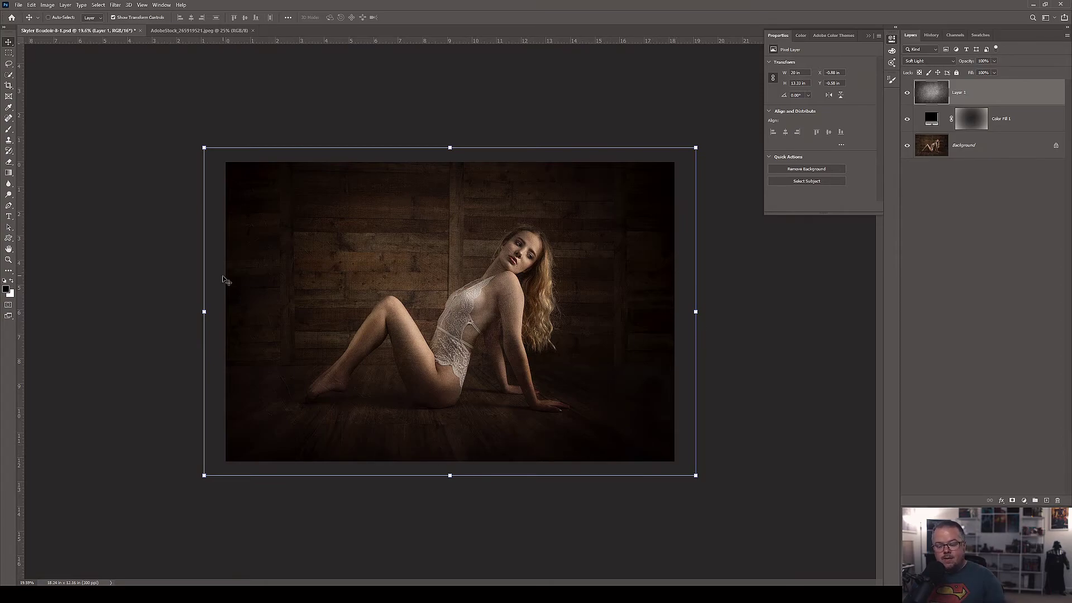
click(929, 62)
click(922, 69)
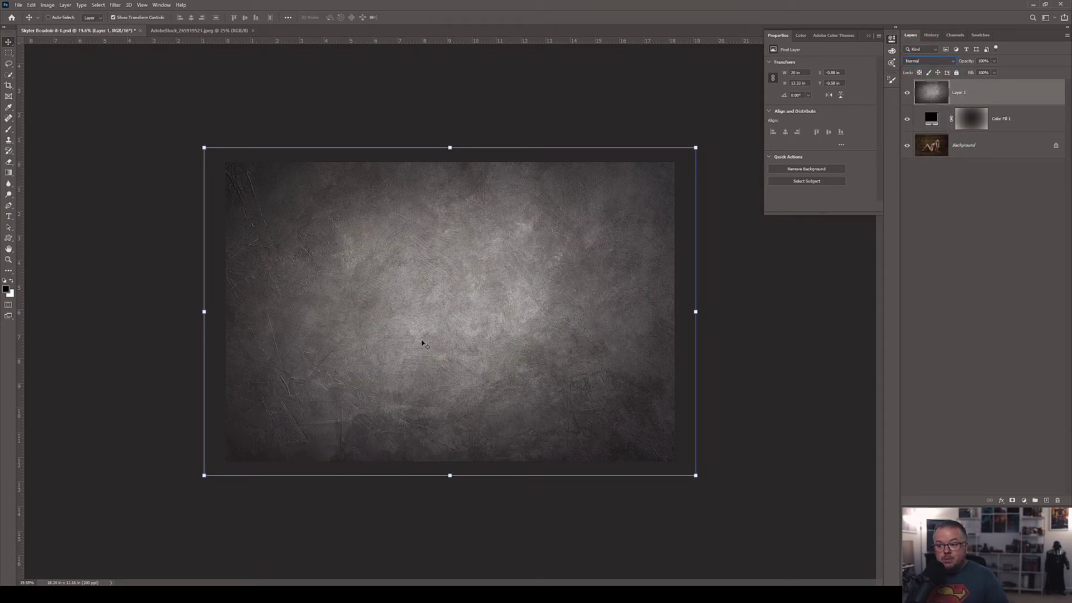
Scale the texture down to fit the photo, commit, and blend it in Soft Light
mouse_move(447, 296)
mouse_down()
mouse_move(452, 270)
mouse_move(431, 307)
mouse_move(237, 204)
mouse_move(687, 232)
mouse_move(272, 414)
mouse_move(282, 418)
mouse_up()
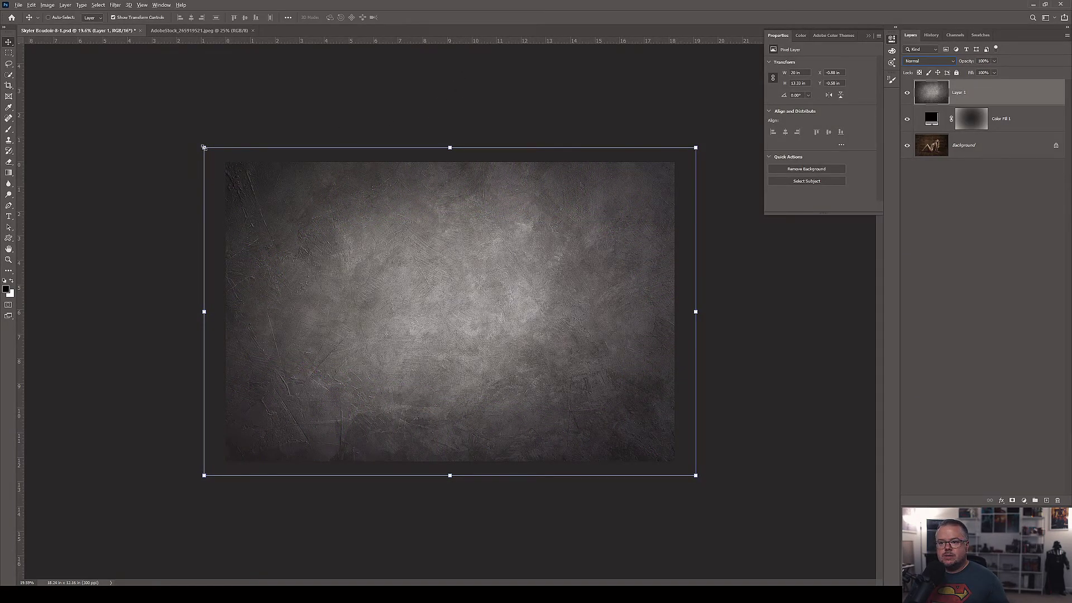
drag(204, 148, 227, 151)
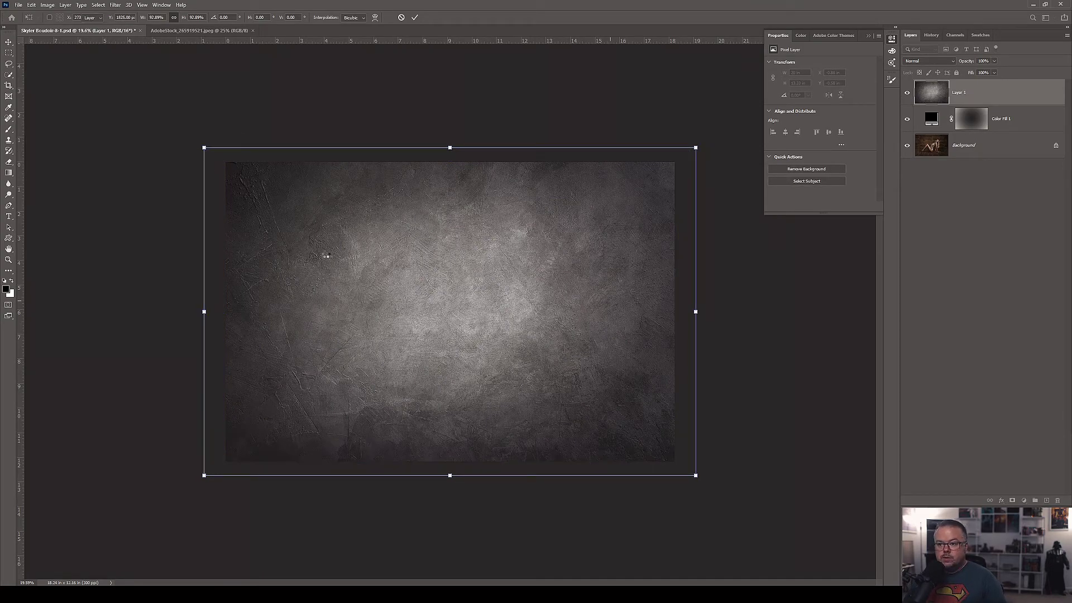
double_click(256, 185)
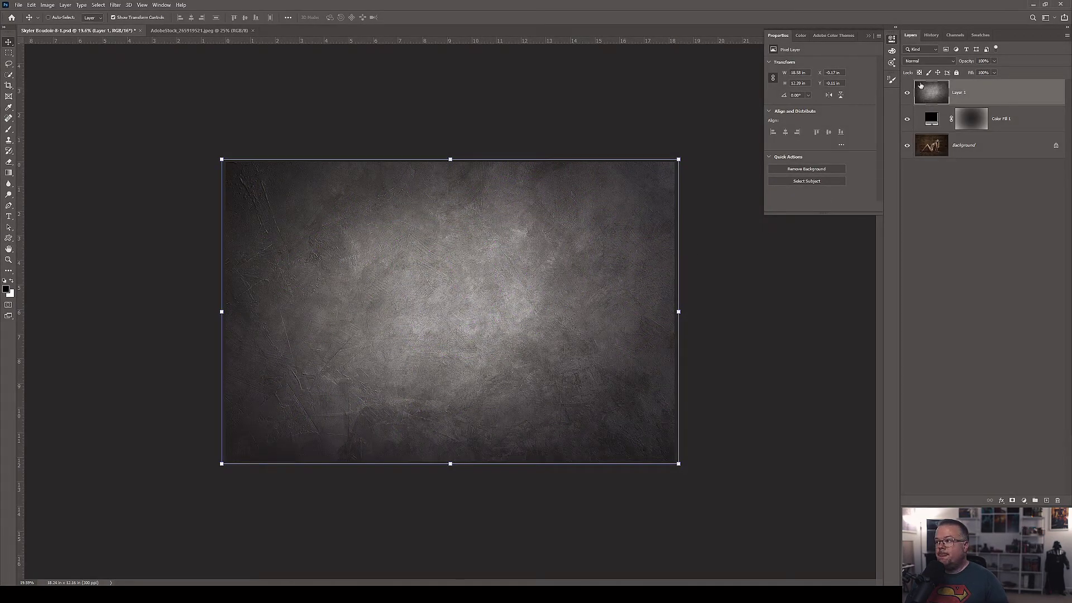
click(928, 61)
click(913, 169)
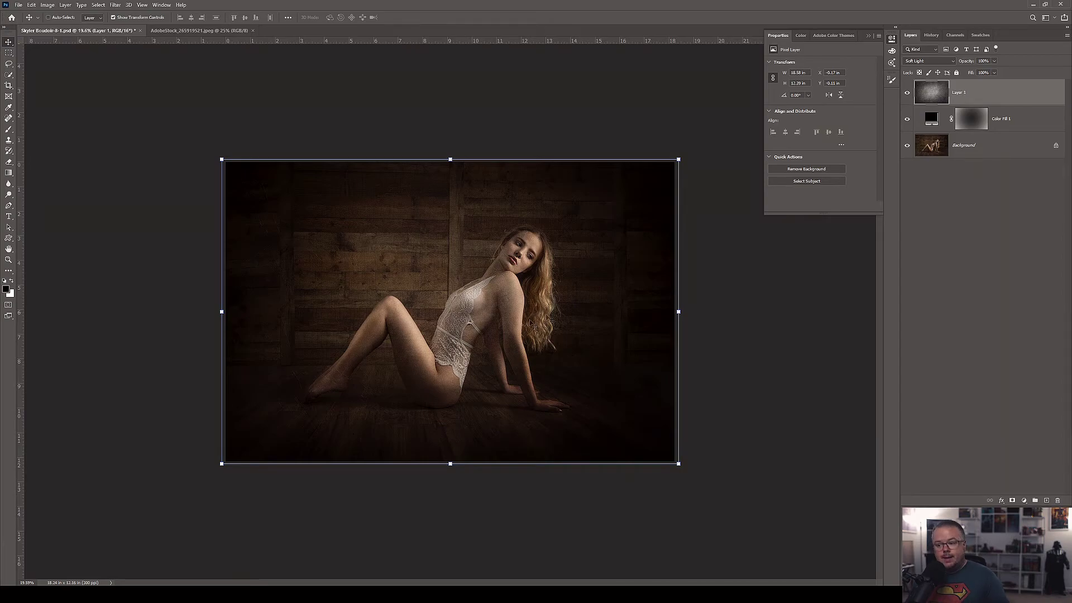
Inspect the photo, fit it to the screen, and pick the Lasso tool to outline the seated model
scroll(568, 311, up, 1)
scroll(535, 343, up, 1)
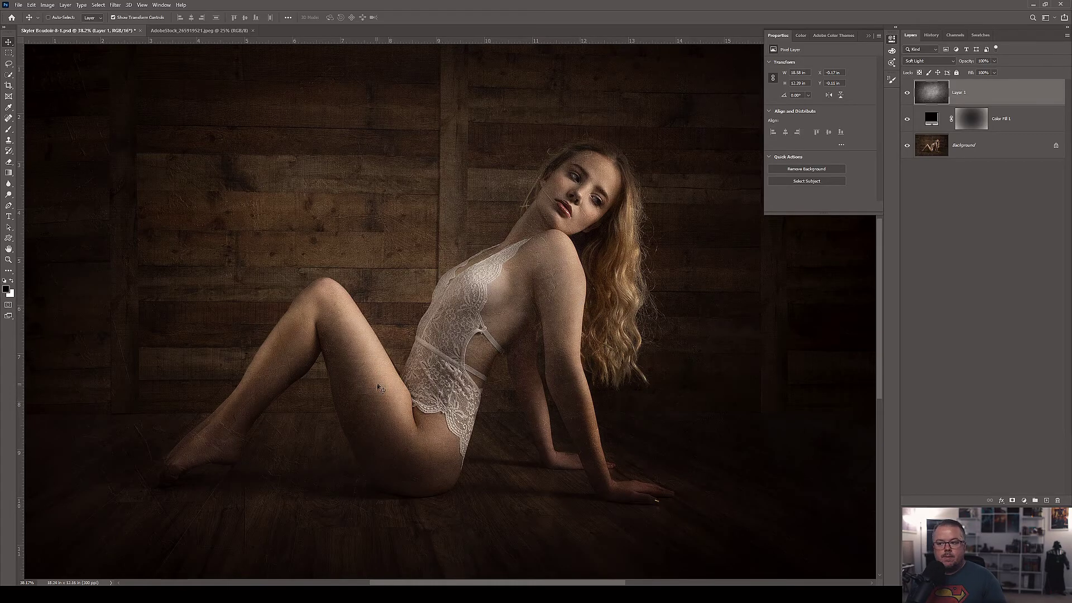
key(ctrl+0)
scroll(395, 340, down, 3)
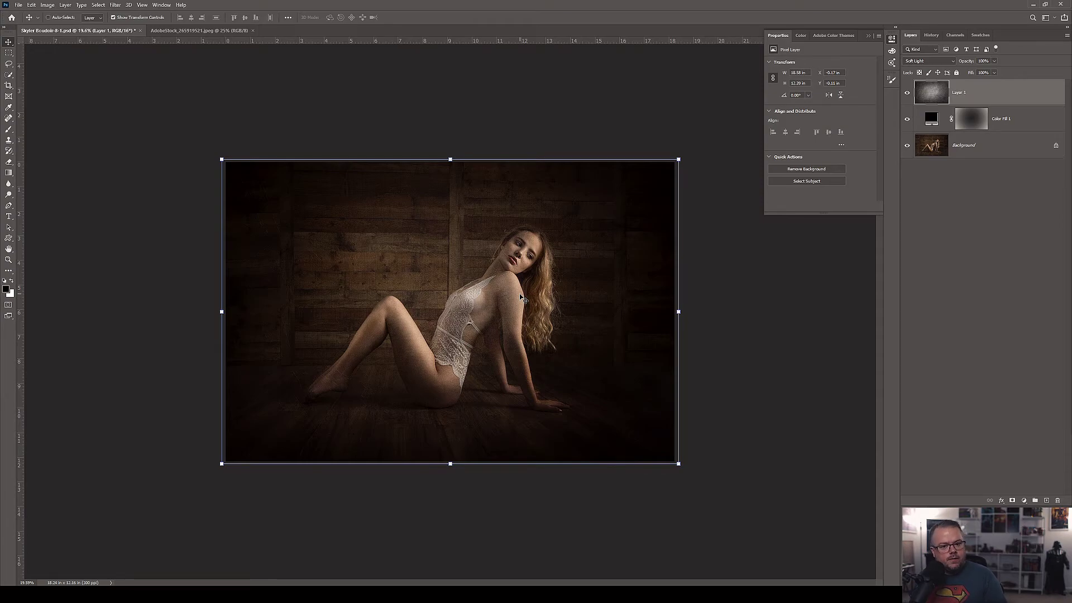
key(l)
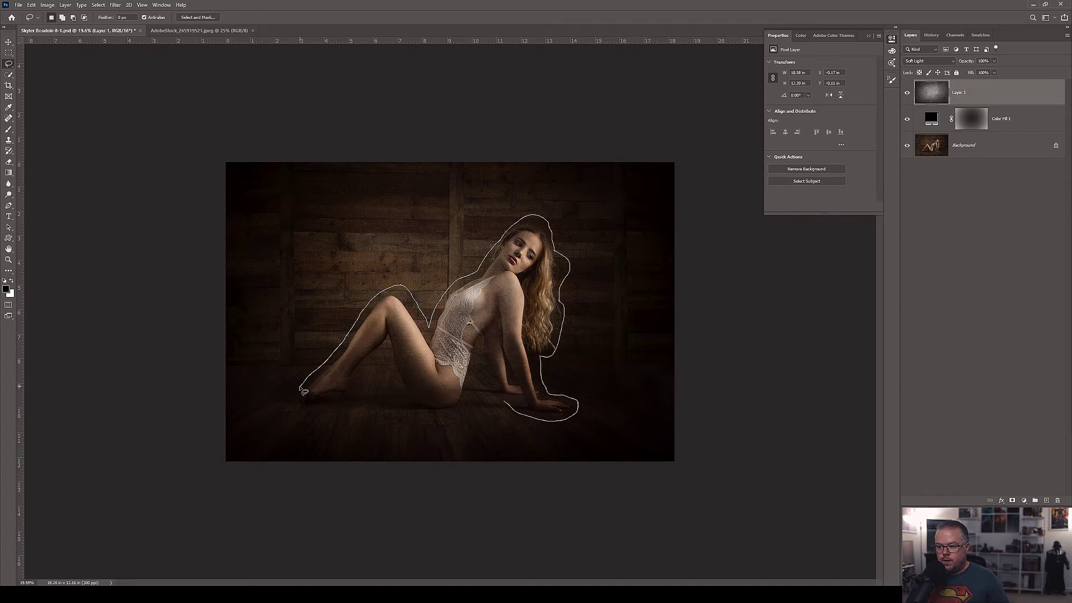
Close the lasso outline around the model's hips, floor and knee
mouse_move(479, 362)
mouse_down()
mouse_move(464, 409)
mouse_move(440, 423)
mouse_move(398, 406)
mouse_up()
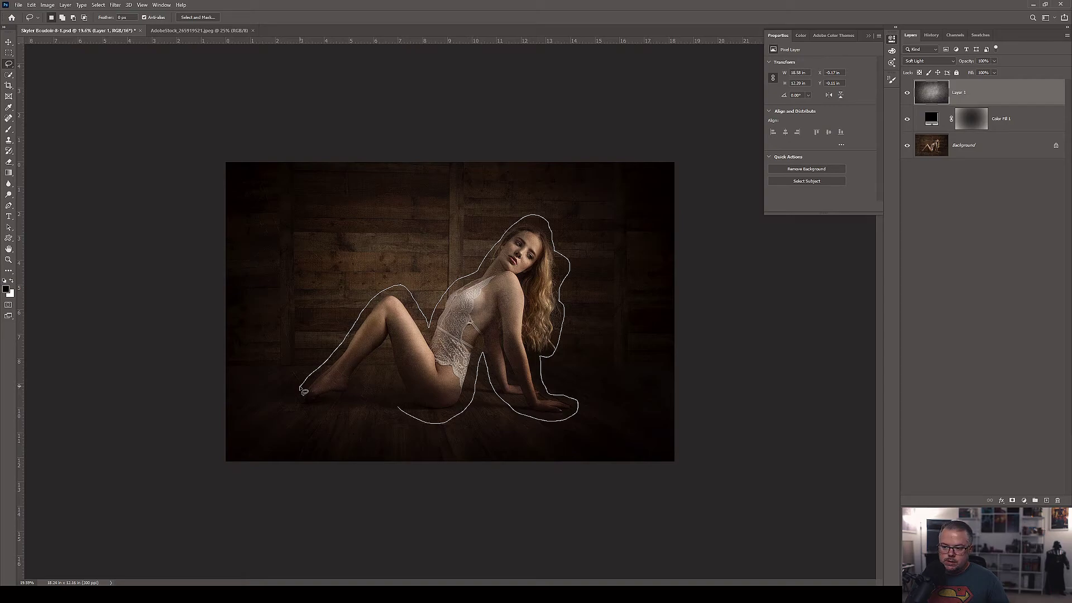
mouse_move(386, 363)
mouse_down()
mouse_move(360, 387)
mouse_move(301, 391)
mouse_up()
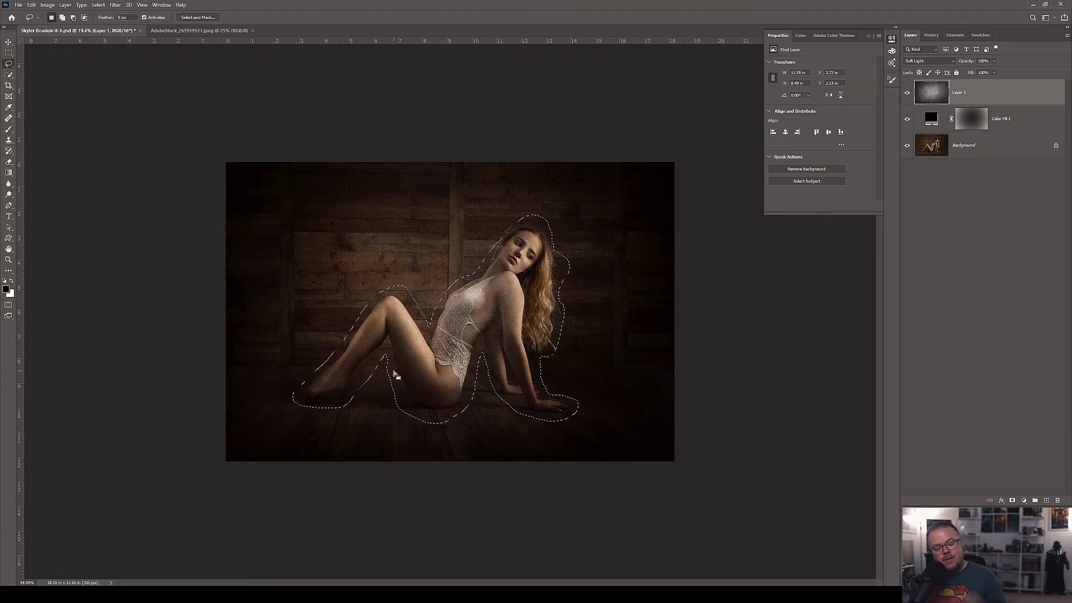
key(ctrl+plus)
scroll(466, 264, up, 4)
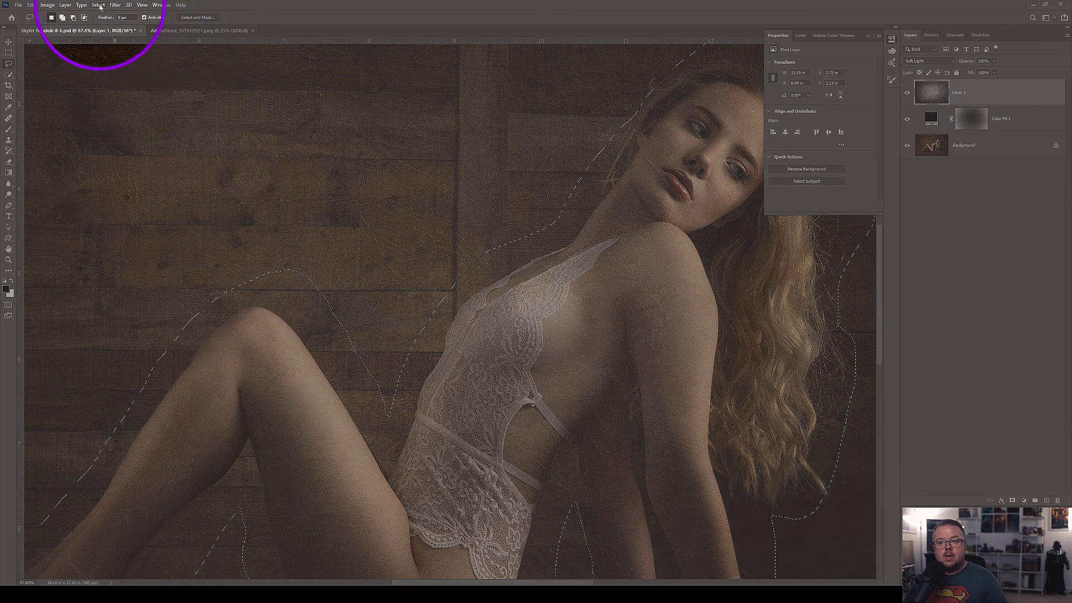
Feather the model selection by 100 pixels and fit the whole image back in view
click(98, 5)
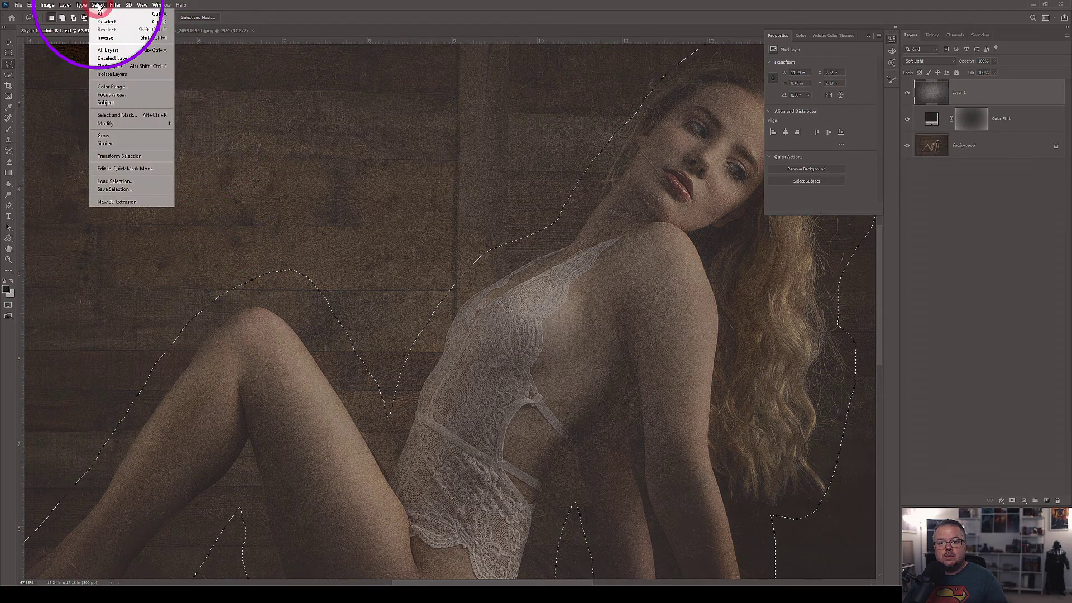
mouse_move(140, 123)
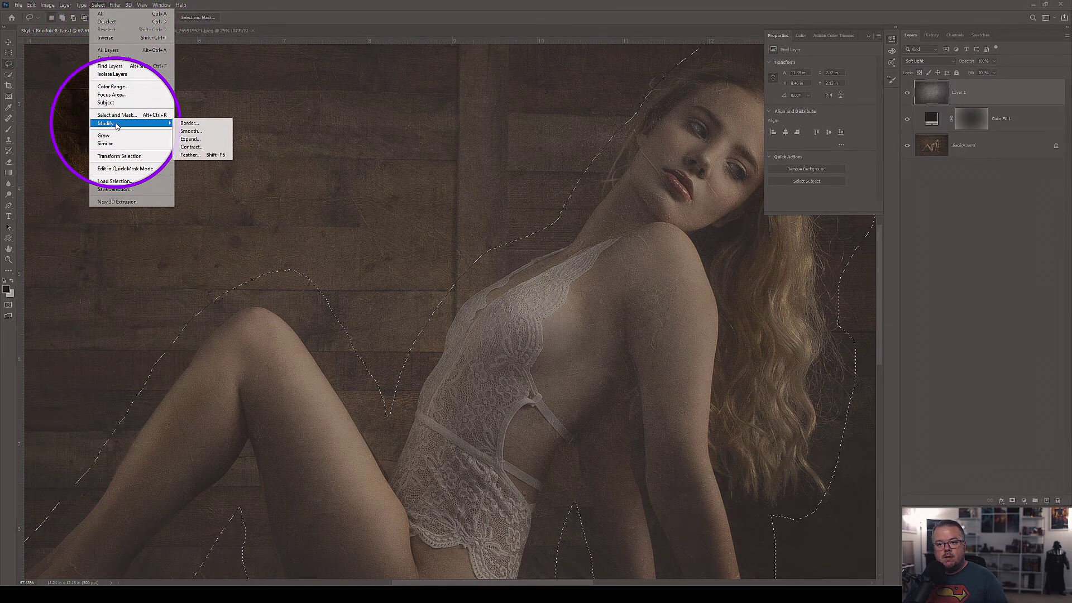
click(202, 158)
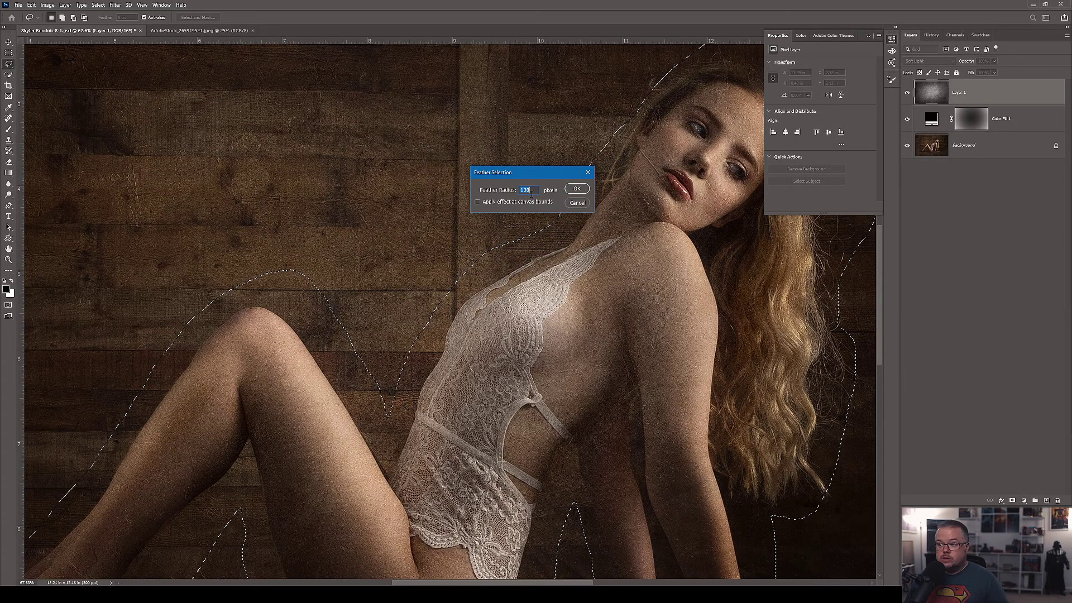
click(577, 189)
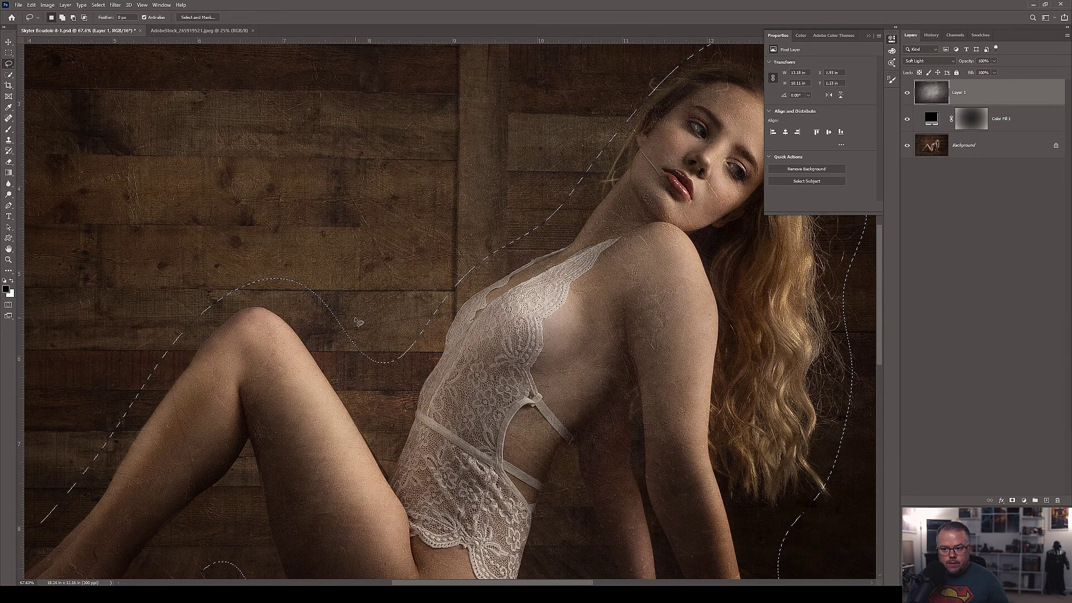
key(ctrl+0)
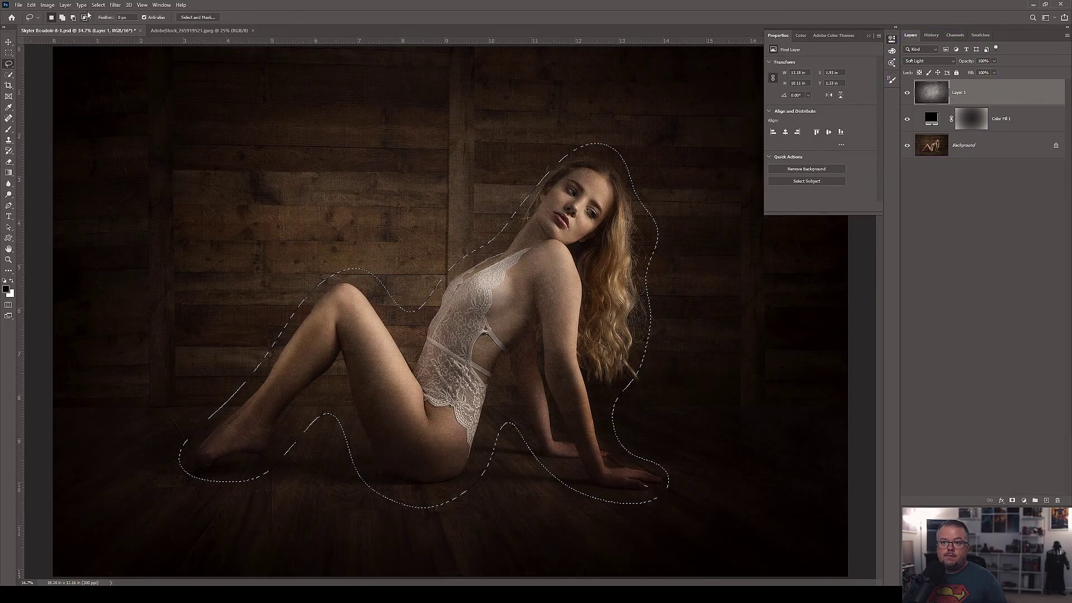
Apply a 182-pixel Gaussian Blur to the texture inside the selection, then deselect
click(113, 5)
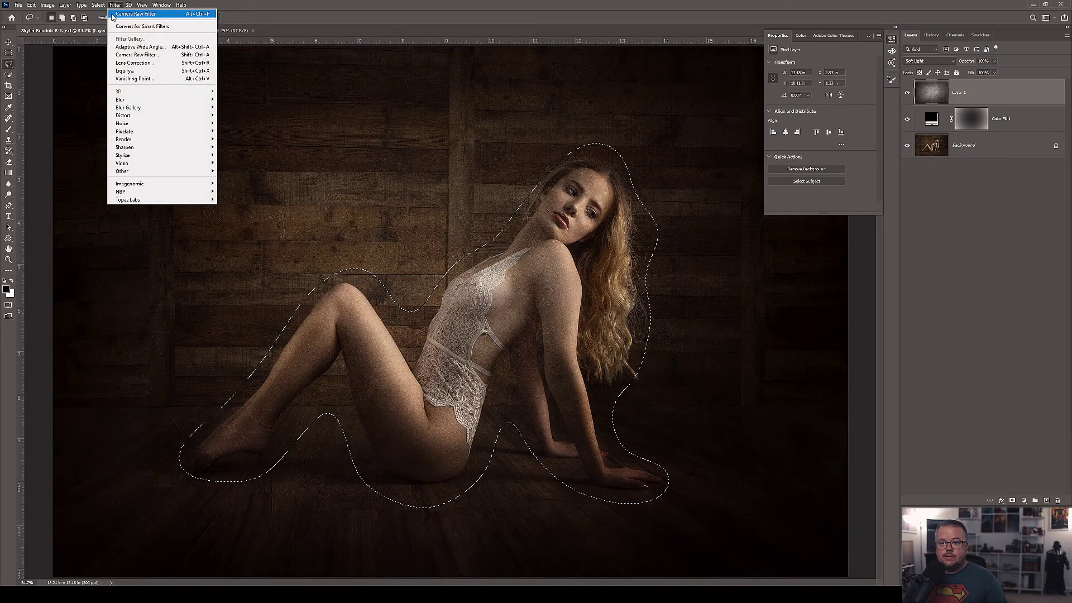
mouse_move(184, 99)
click(241, 131)
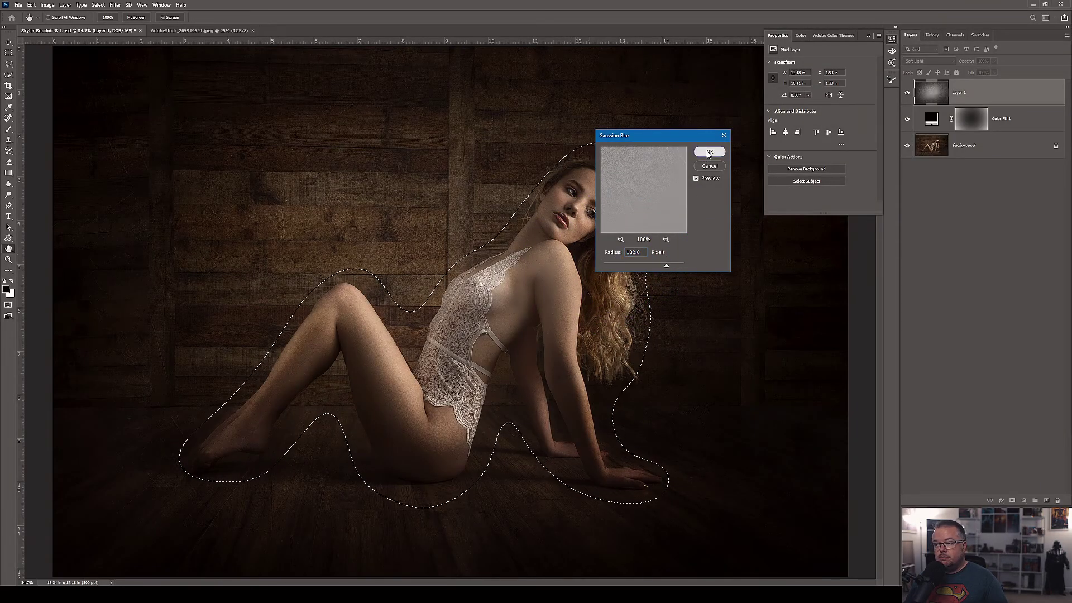
click(708, 153)
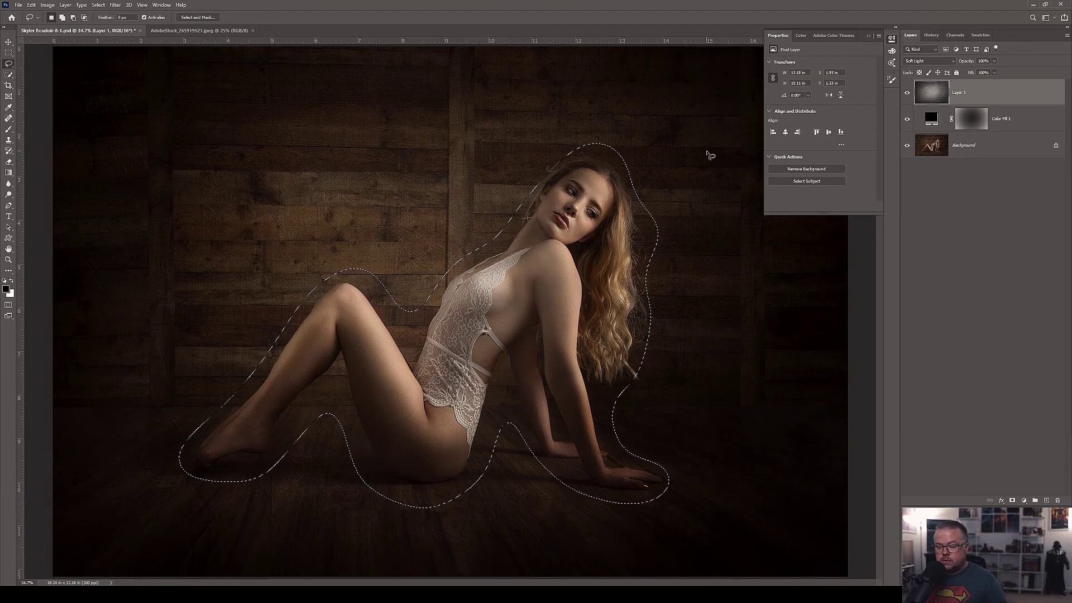
key(ctrl+d)
Zoom in on the model's knee and toggle the texture layer to compare before and after
drag(184, 337, 438, 319)
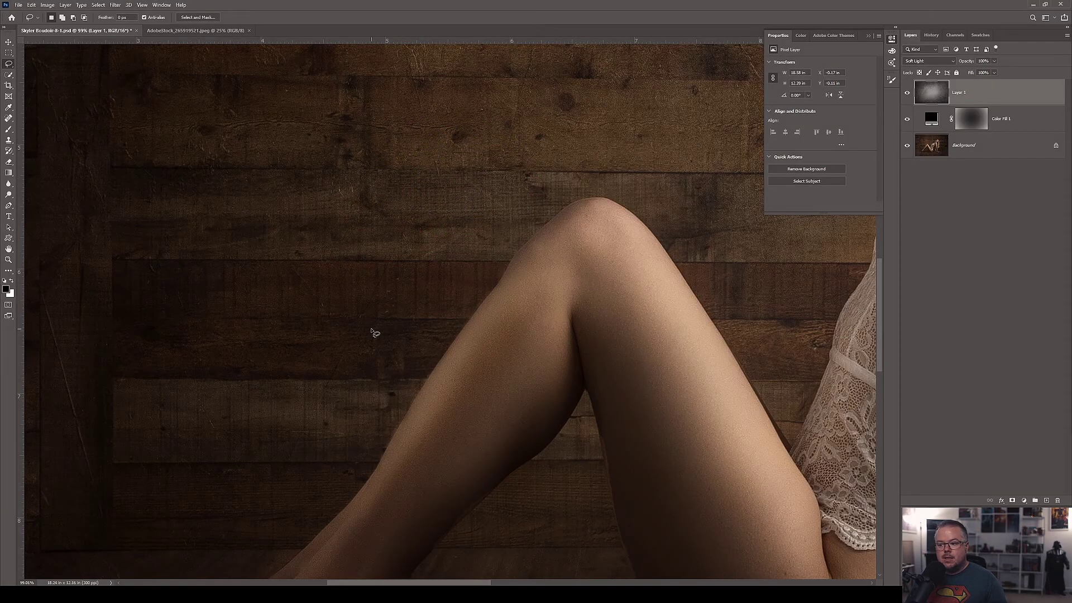
scroll(375, 334, down, 8)
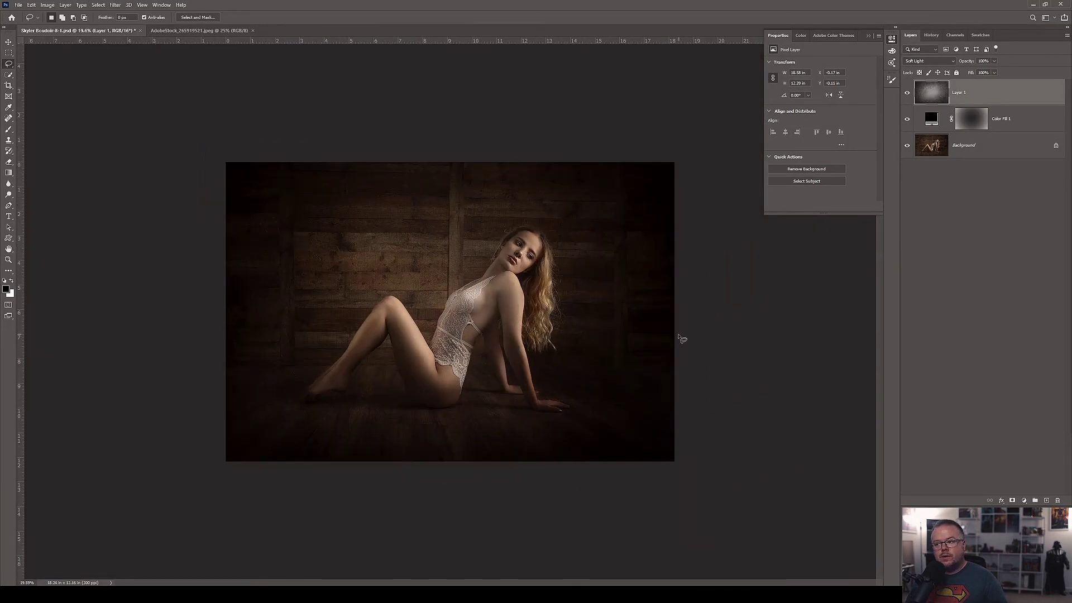
click(907, 93)
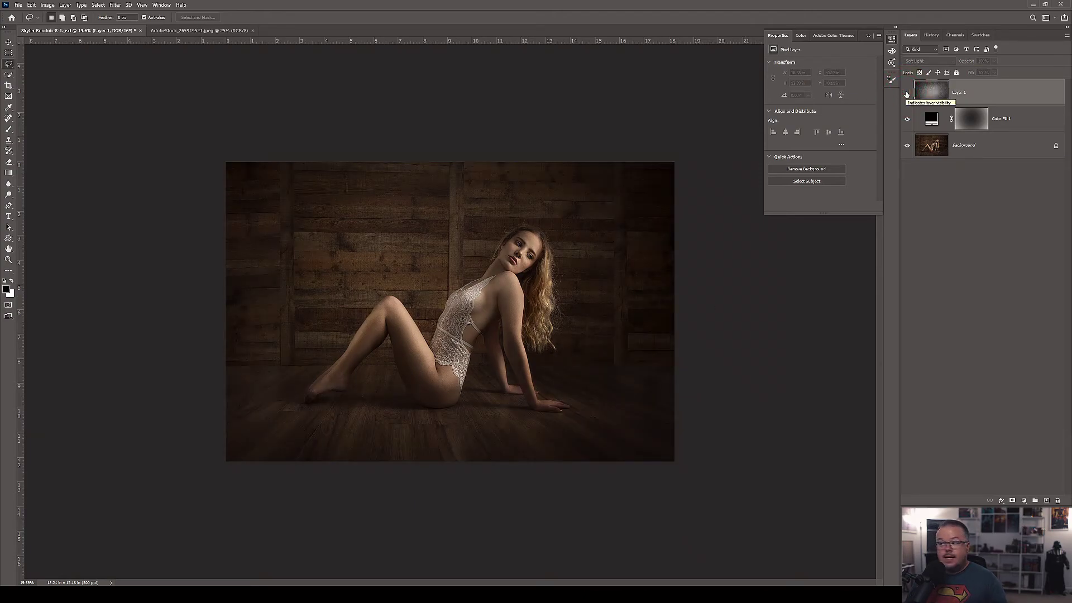
click(906, 93)
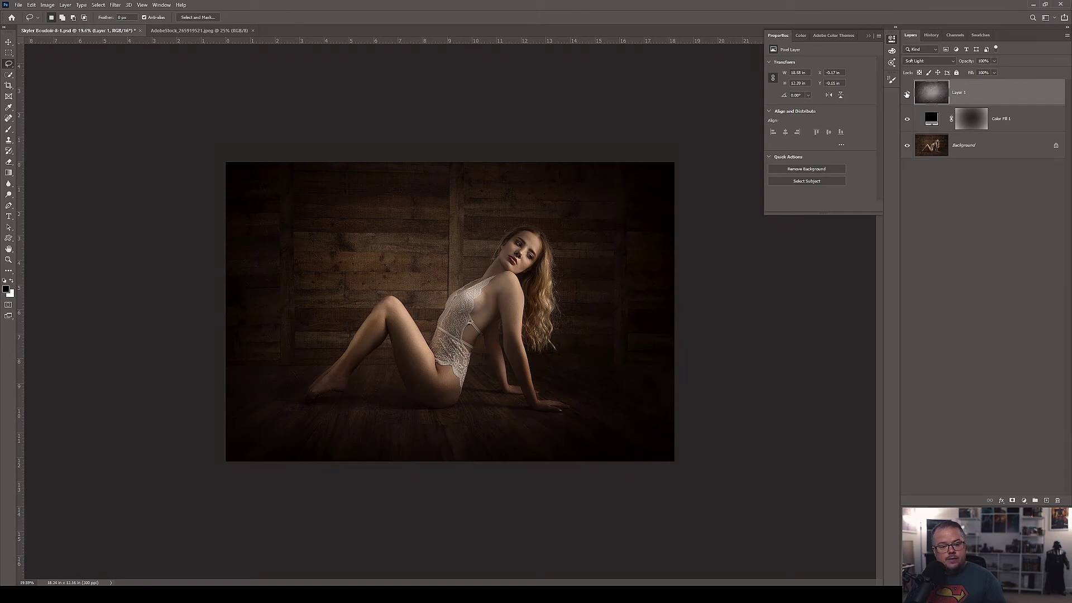
Lower the texture layer's opacity to about 71% and compare it against the photo
click(994, 61)
drag(994, 71, 988, 72)
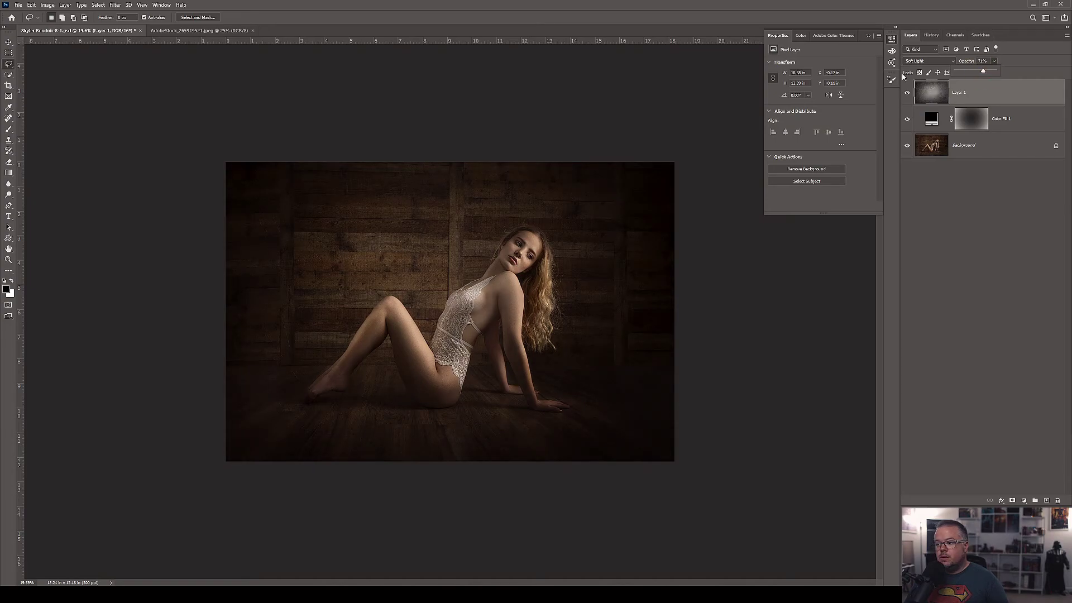
click(907, 94)
click(907, 93)
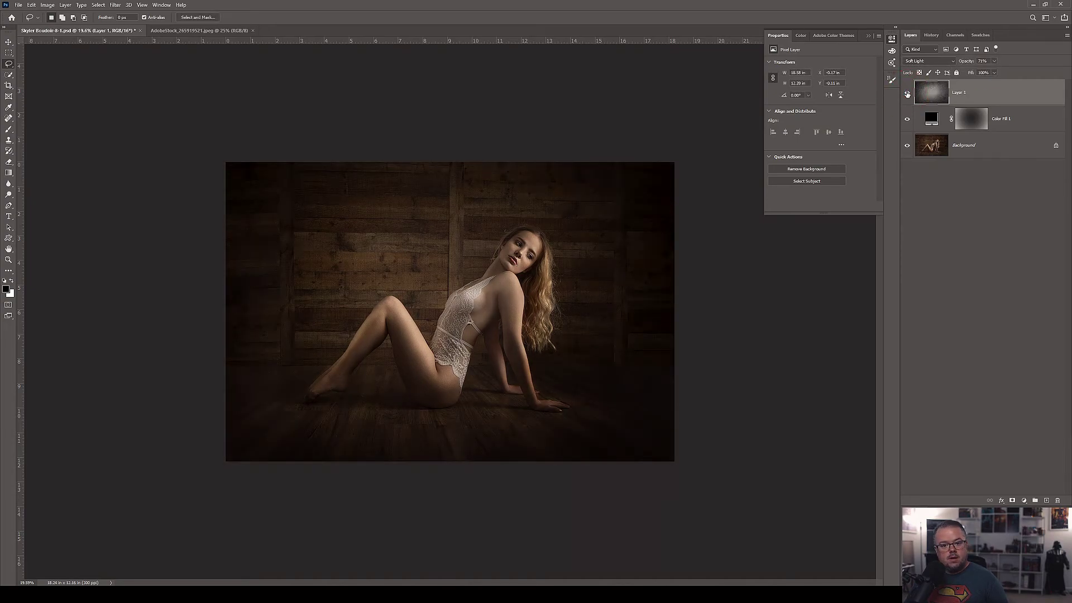